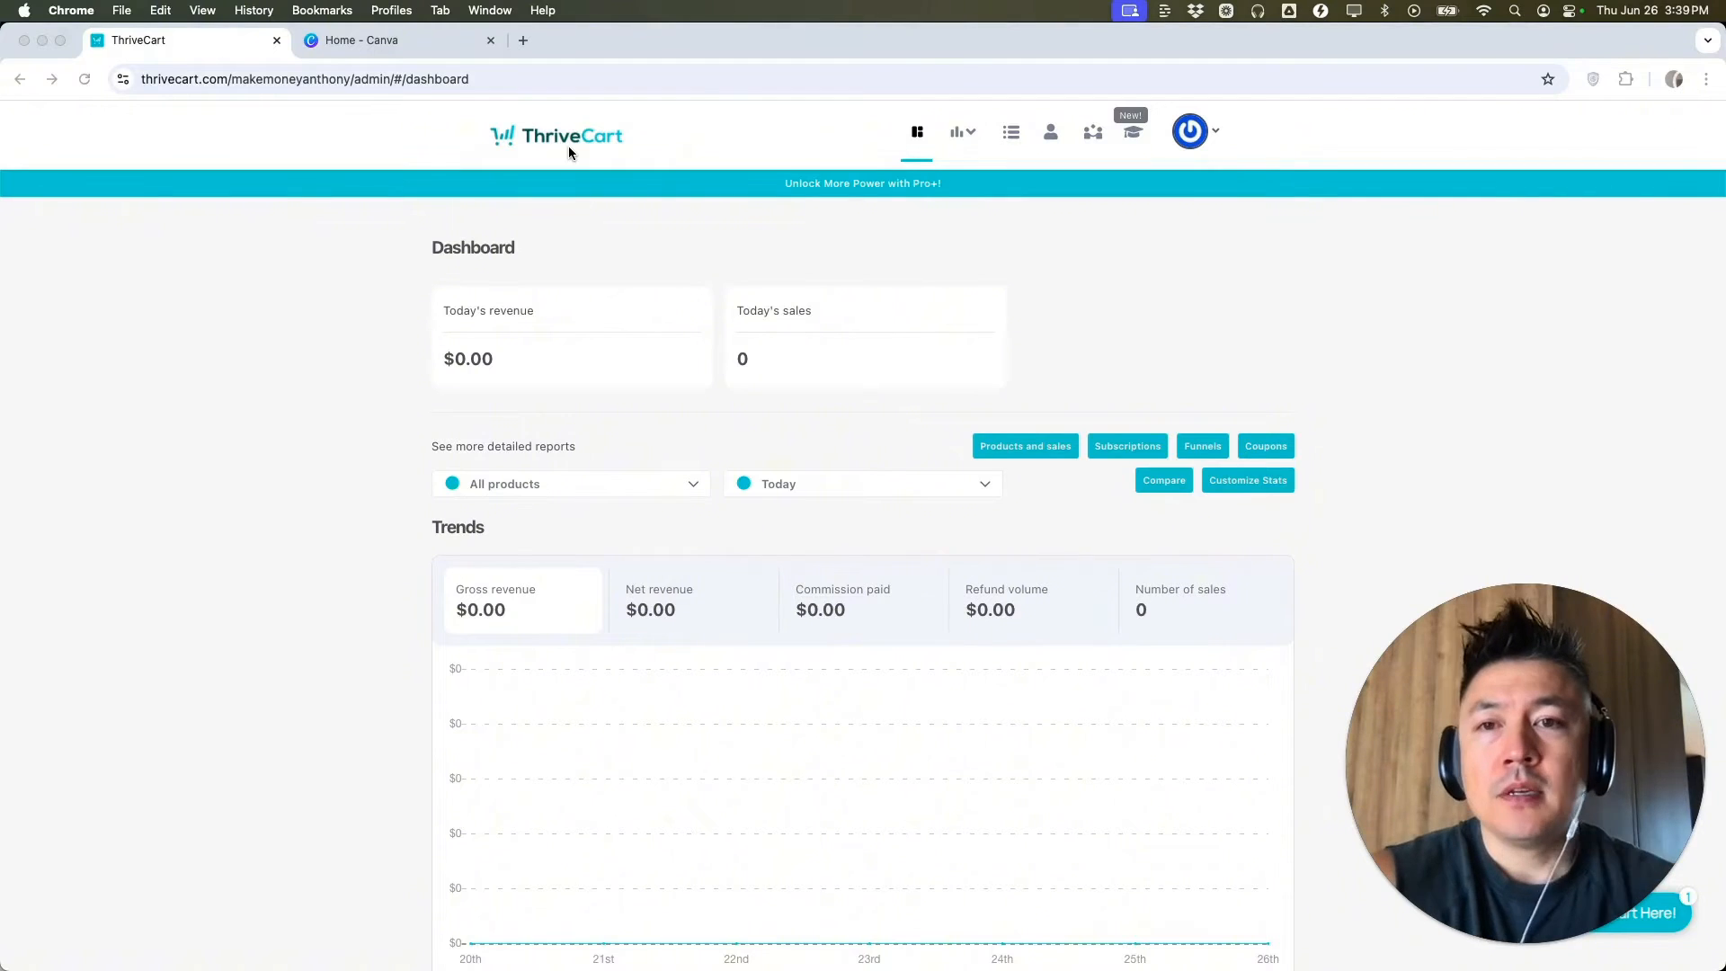
- Create a new product of the Digital type from the products list
left_click(1011, 135)
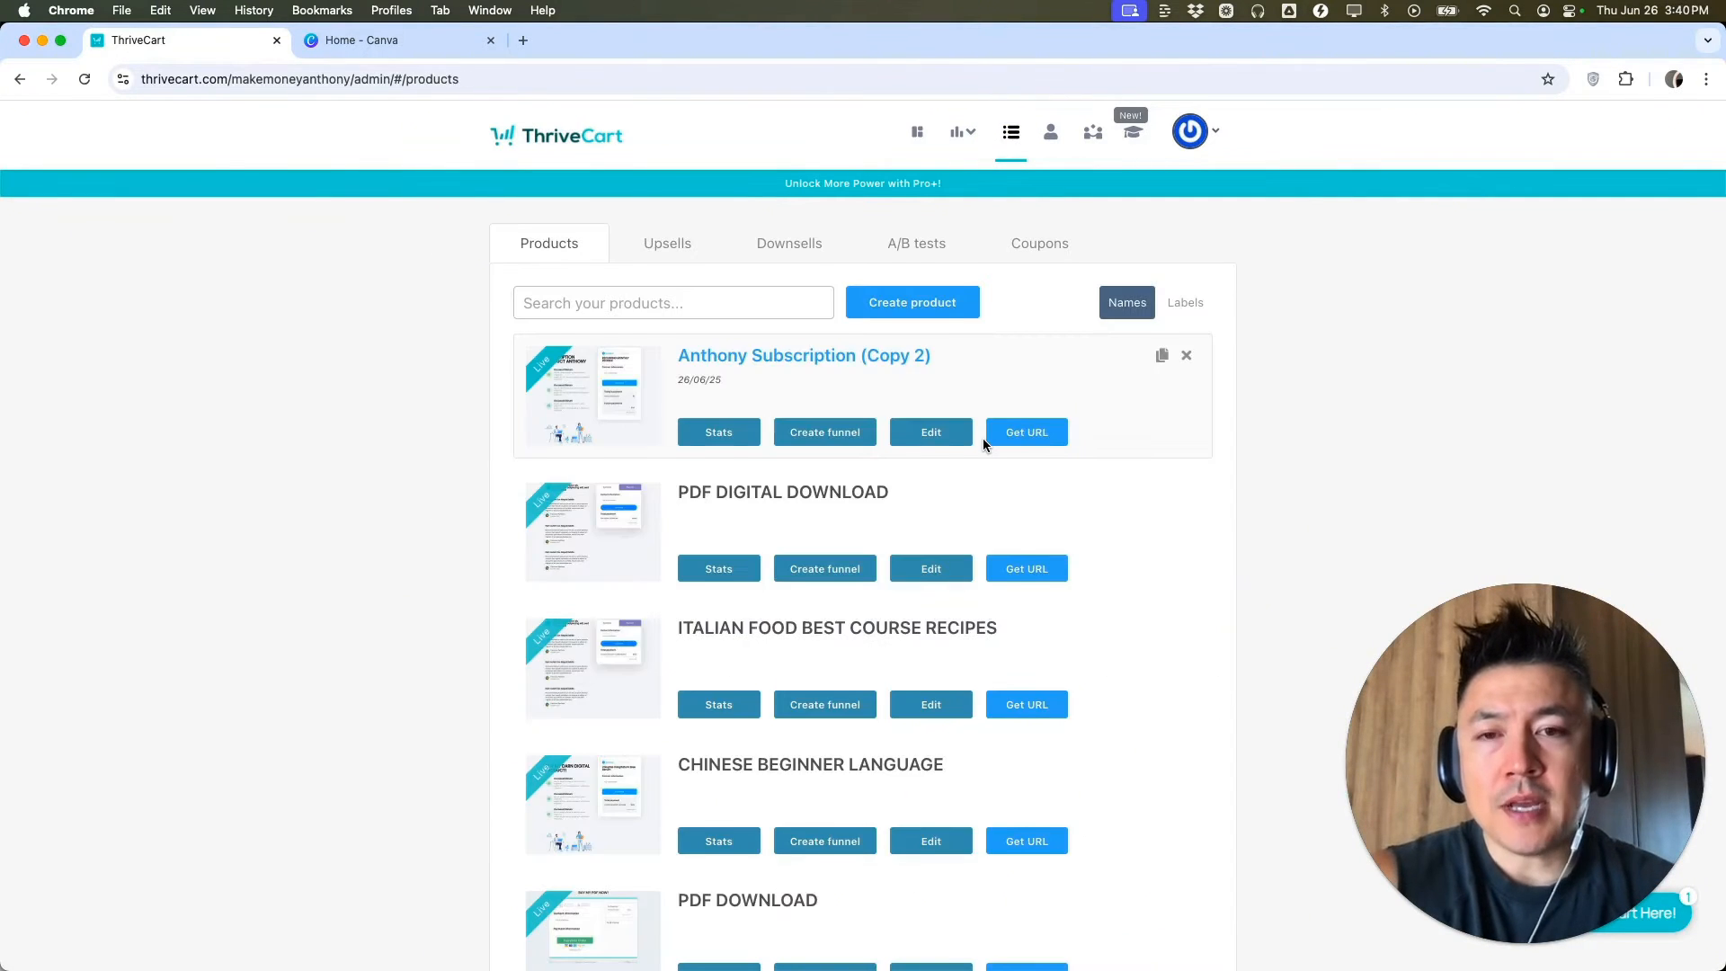
scroll(983, 439, "down", 1)
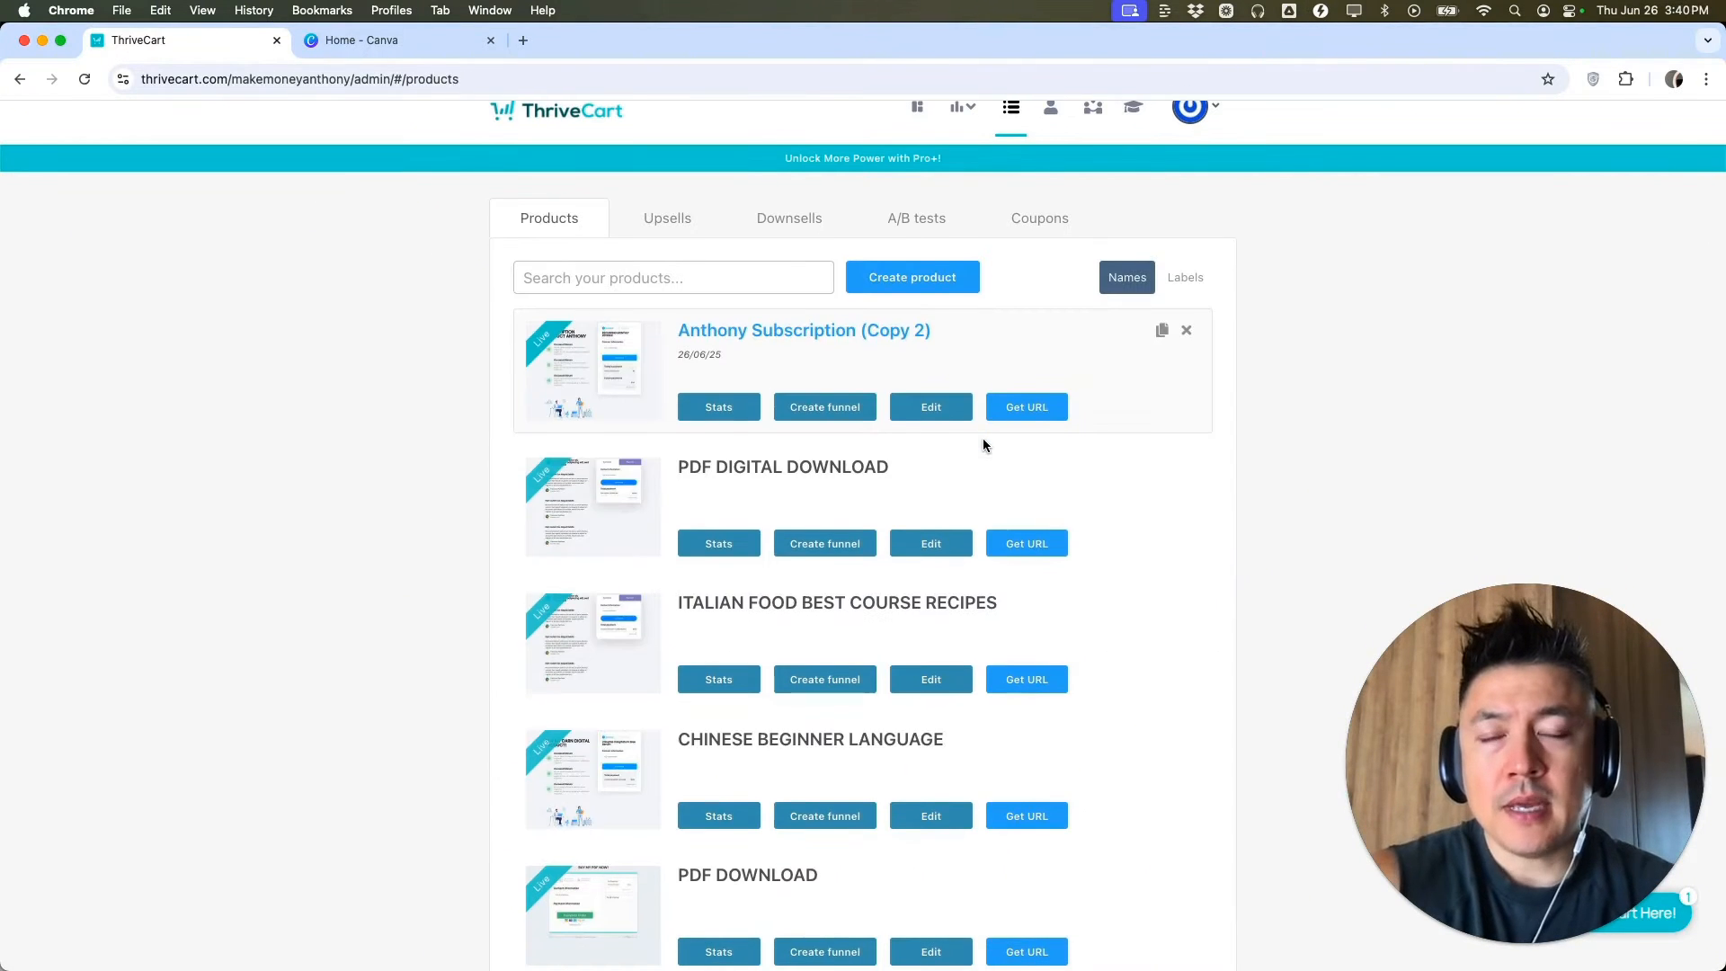
left_click(924, 284)
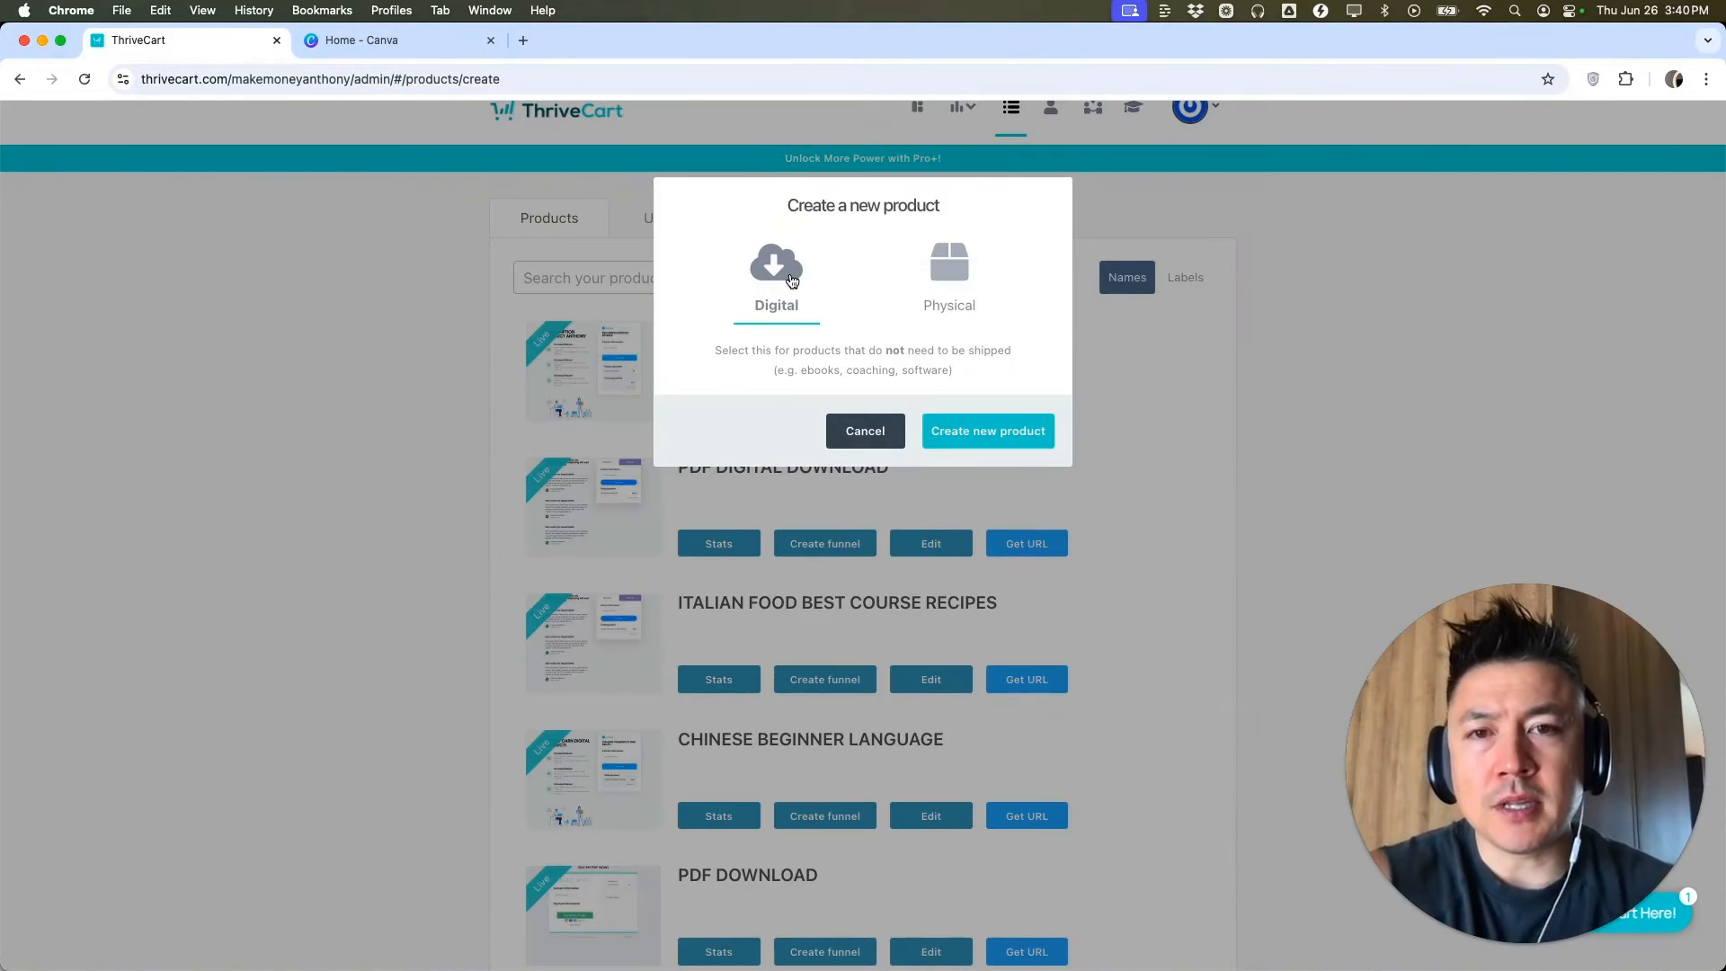
left_click(1033, 439)
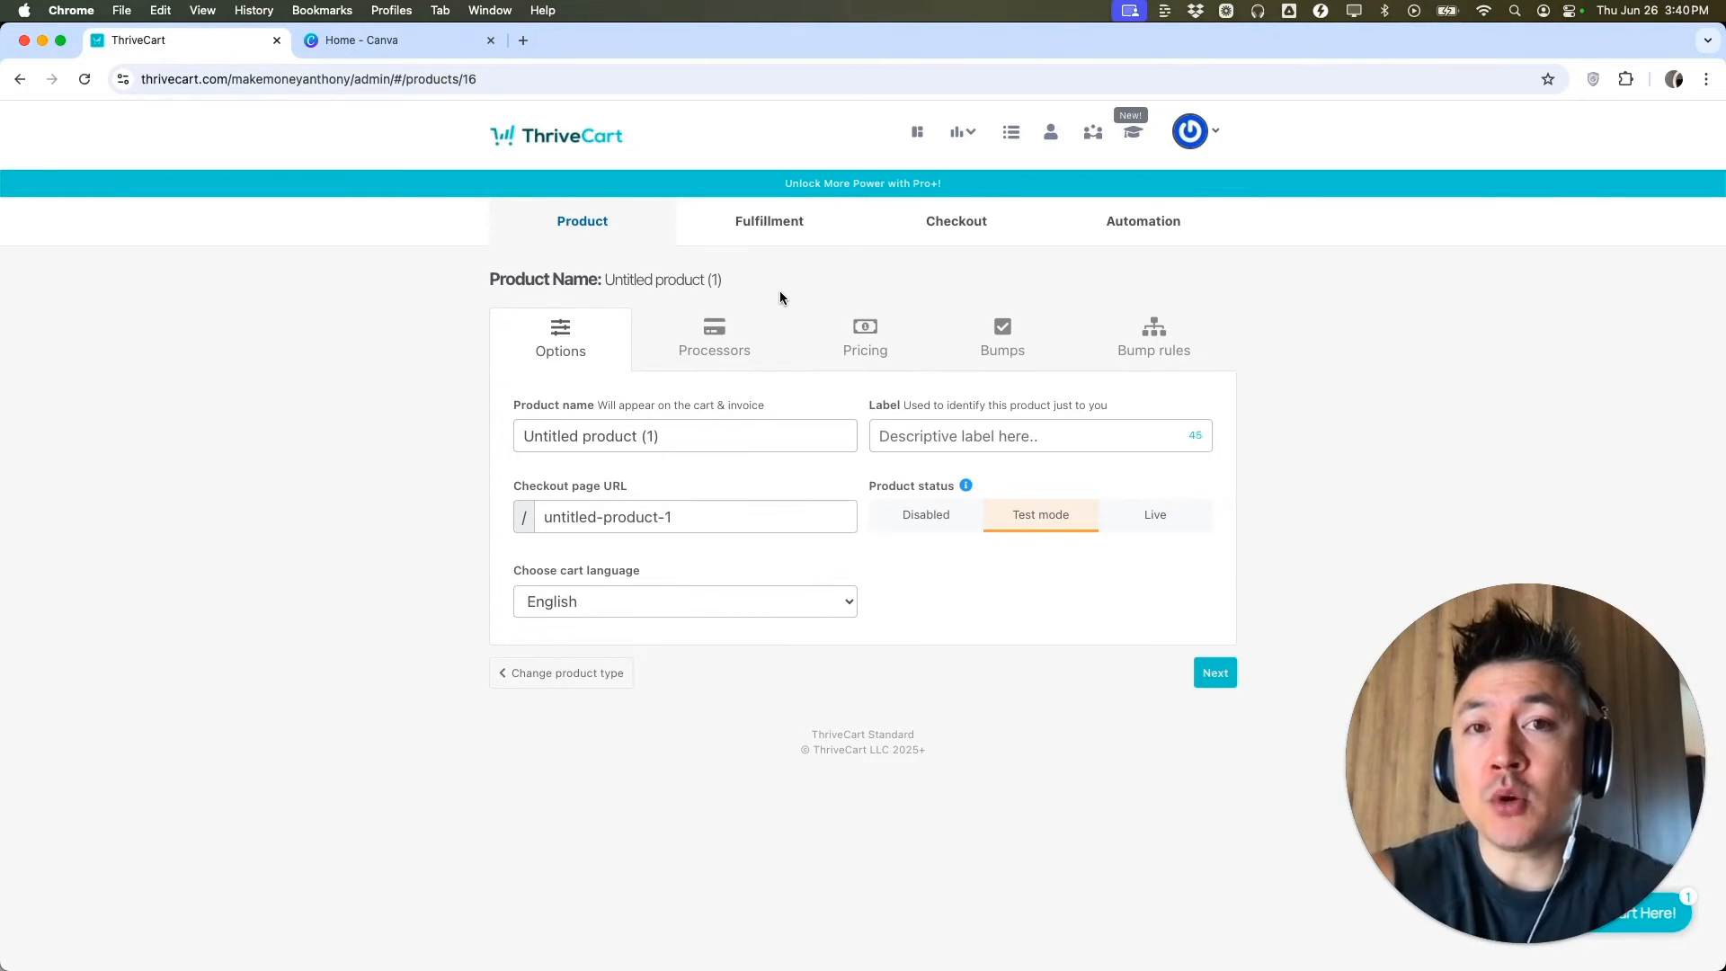
- Name the product CANVA TEMPLATE and set its status to Live
left_click(711, 431)
type("CANVA TEMPLATE")
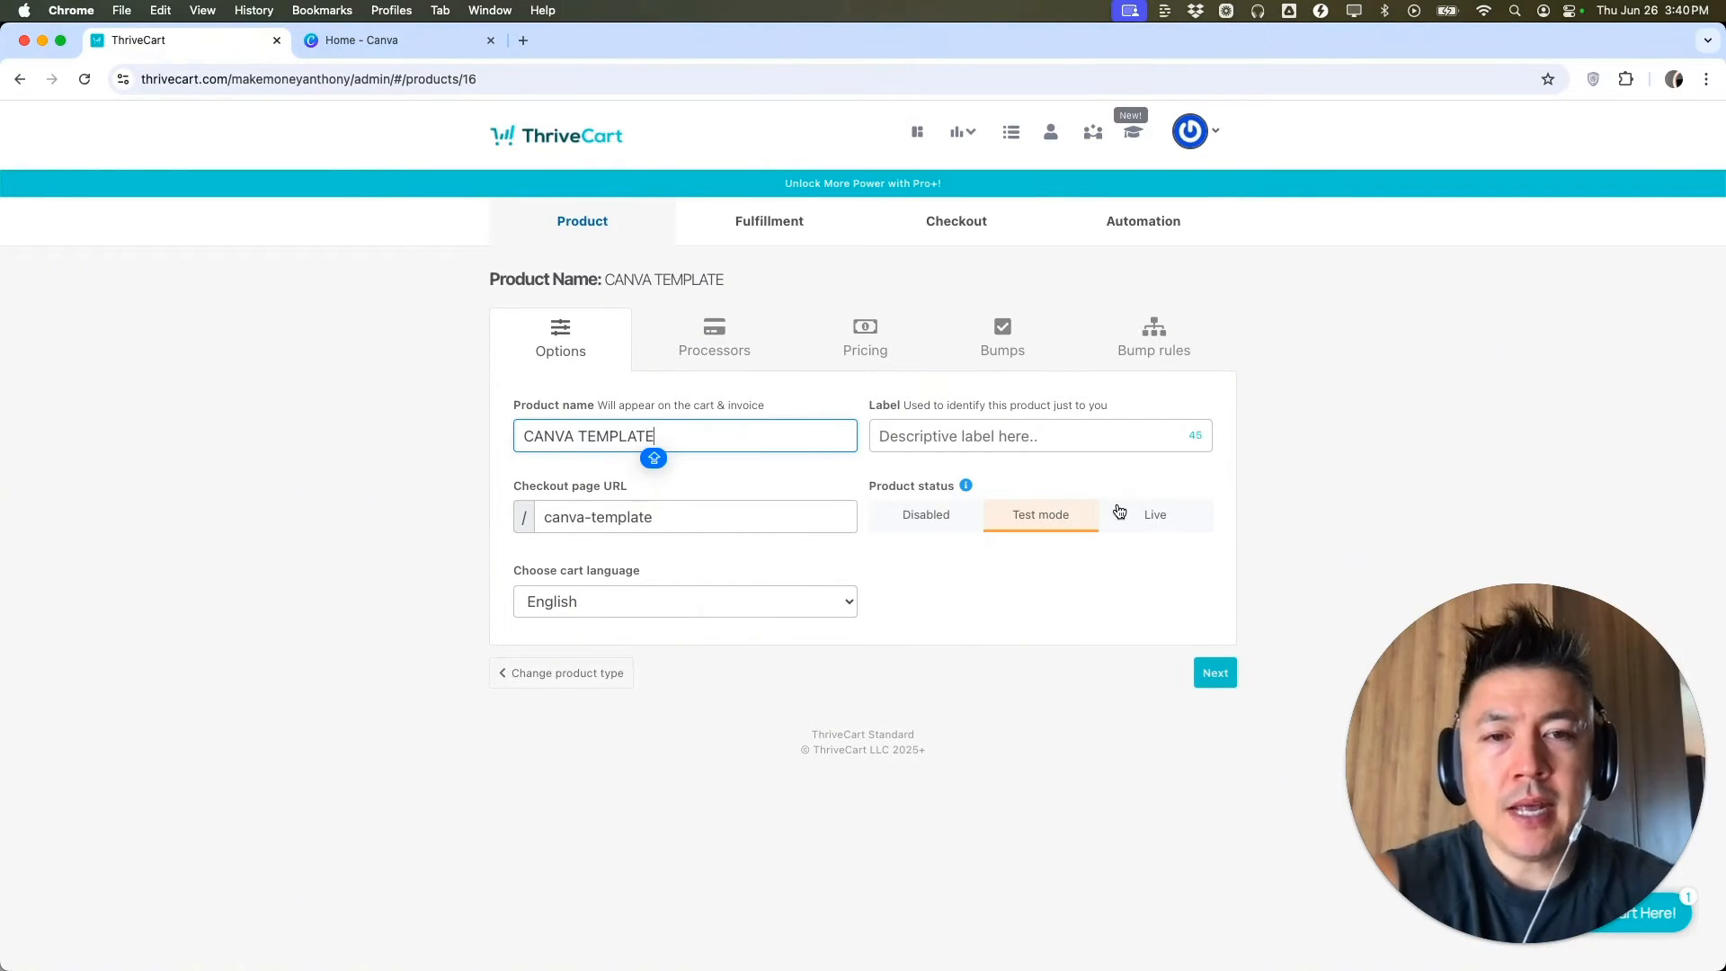
left_click(1155, 514)
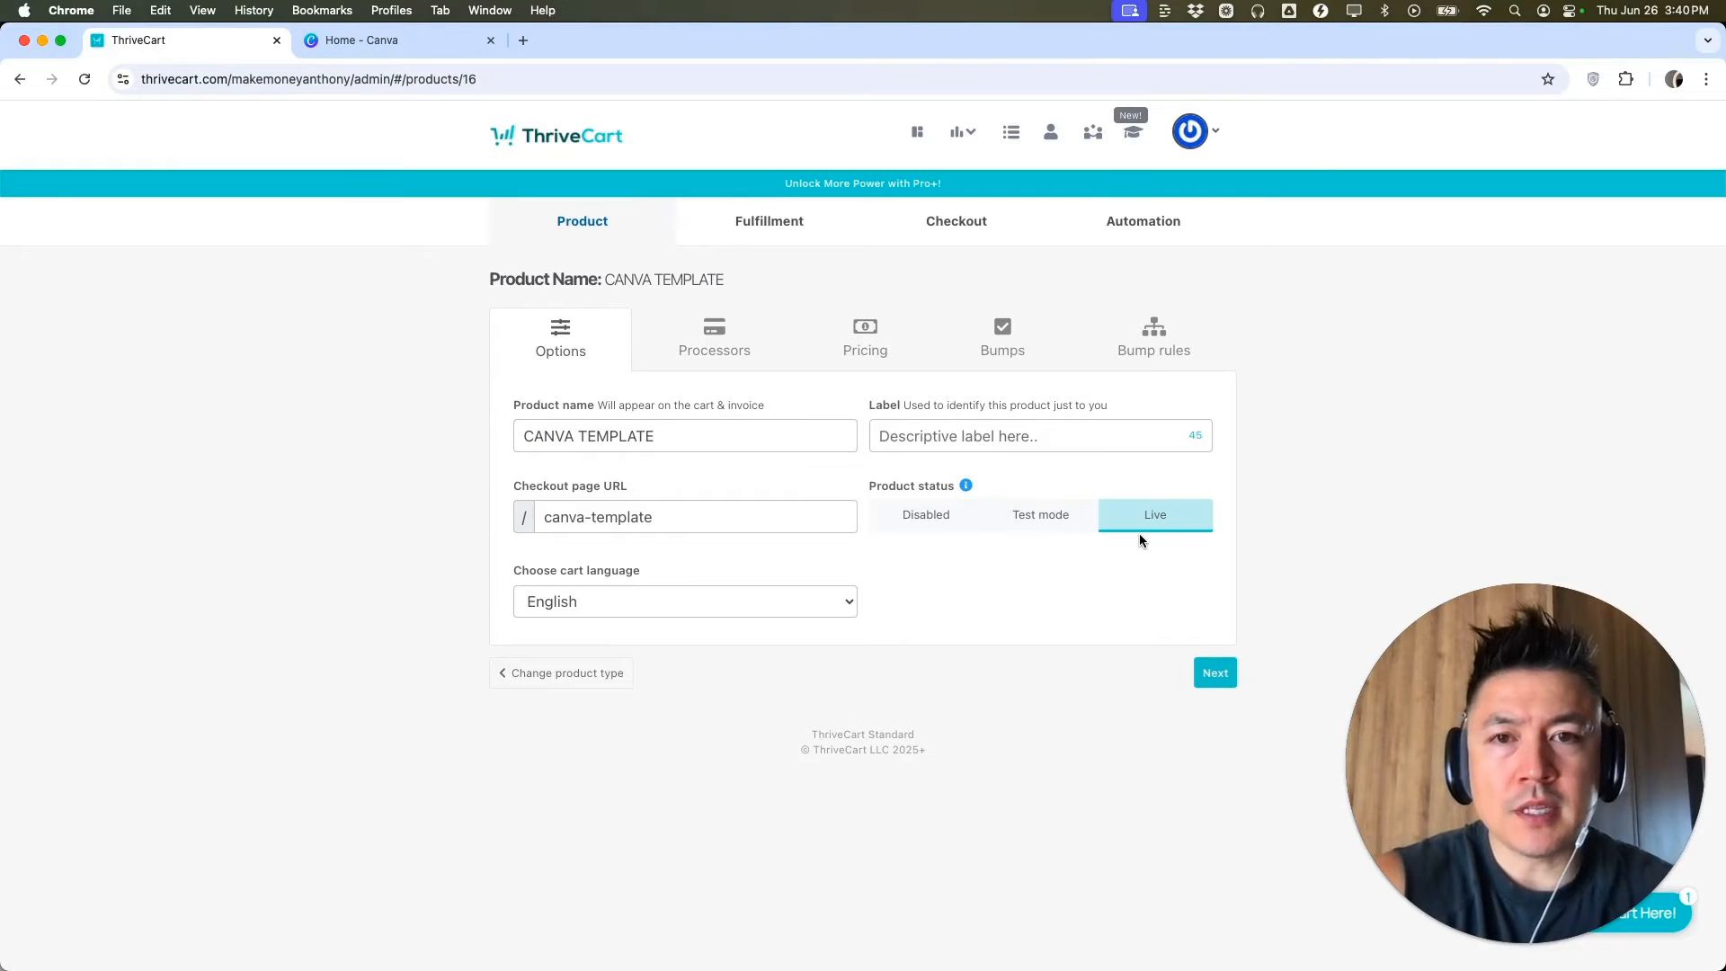
- Add a one-time fee pricing option of $15 in USD to the product and save it
left_click(717, 353)
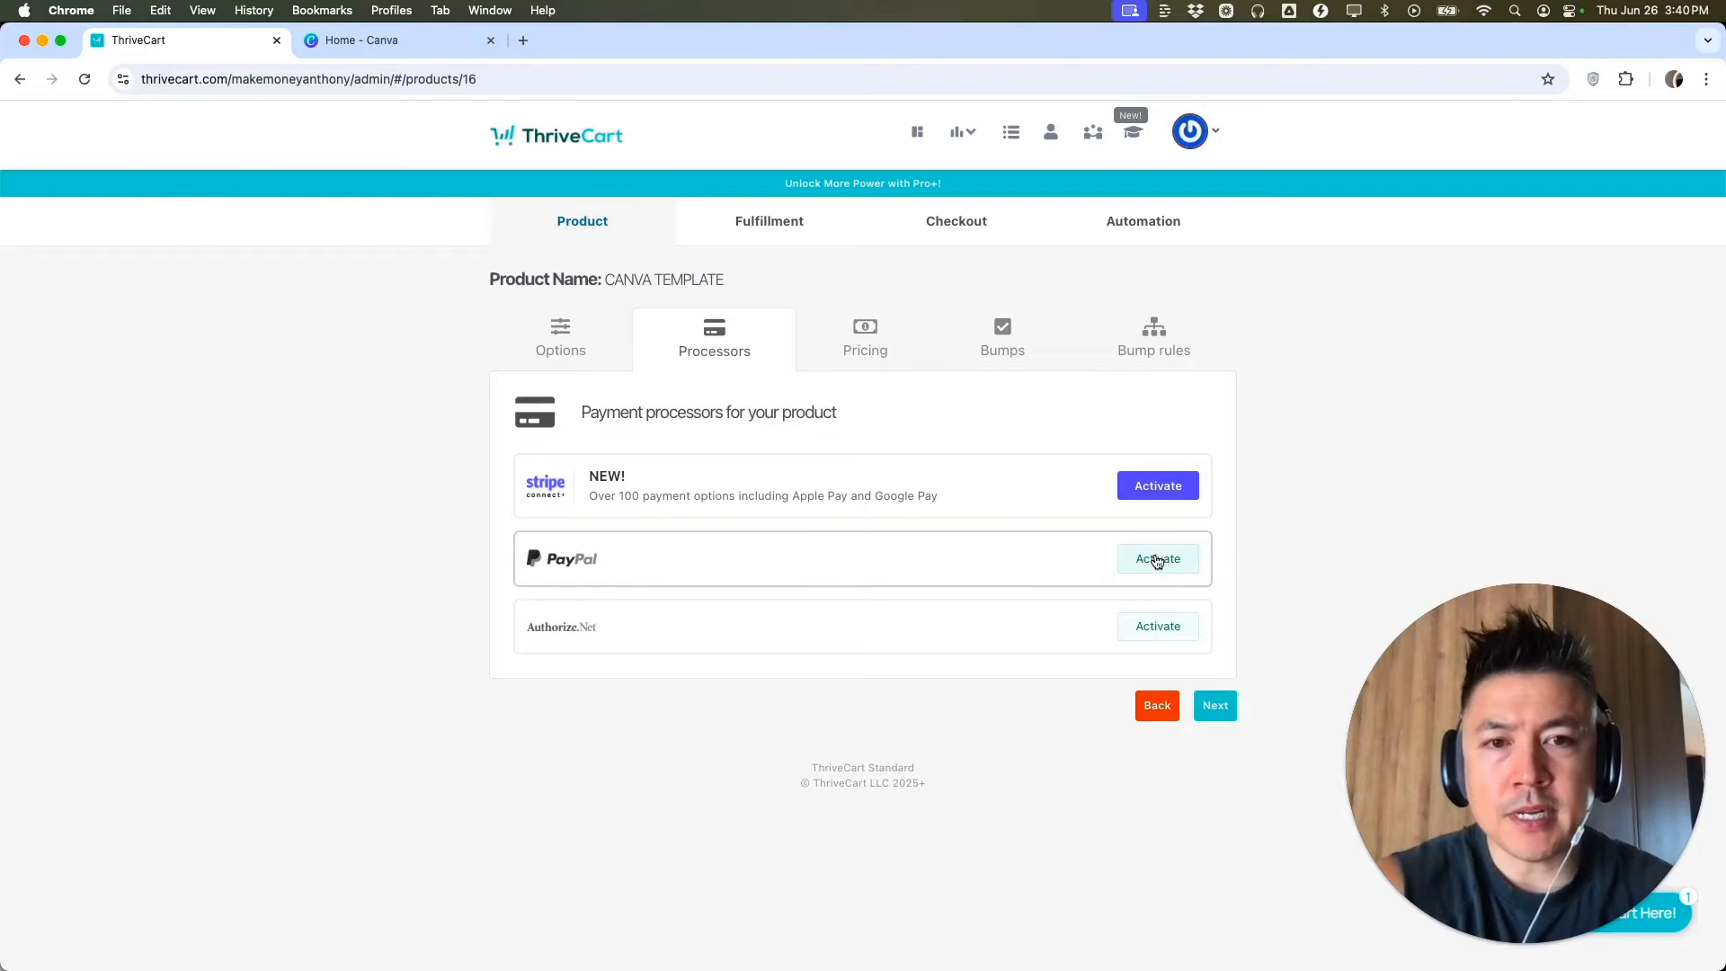
left_click(833, 350)
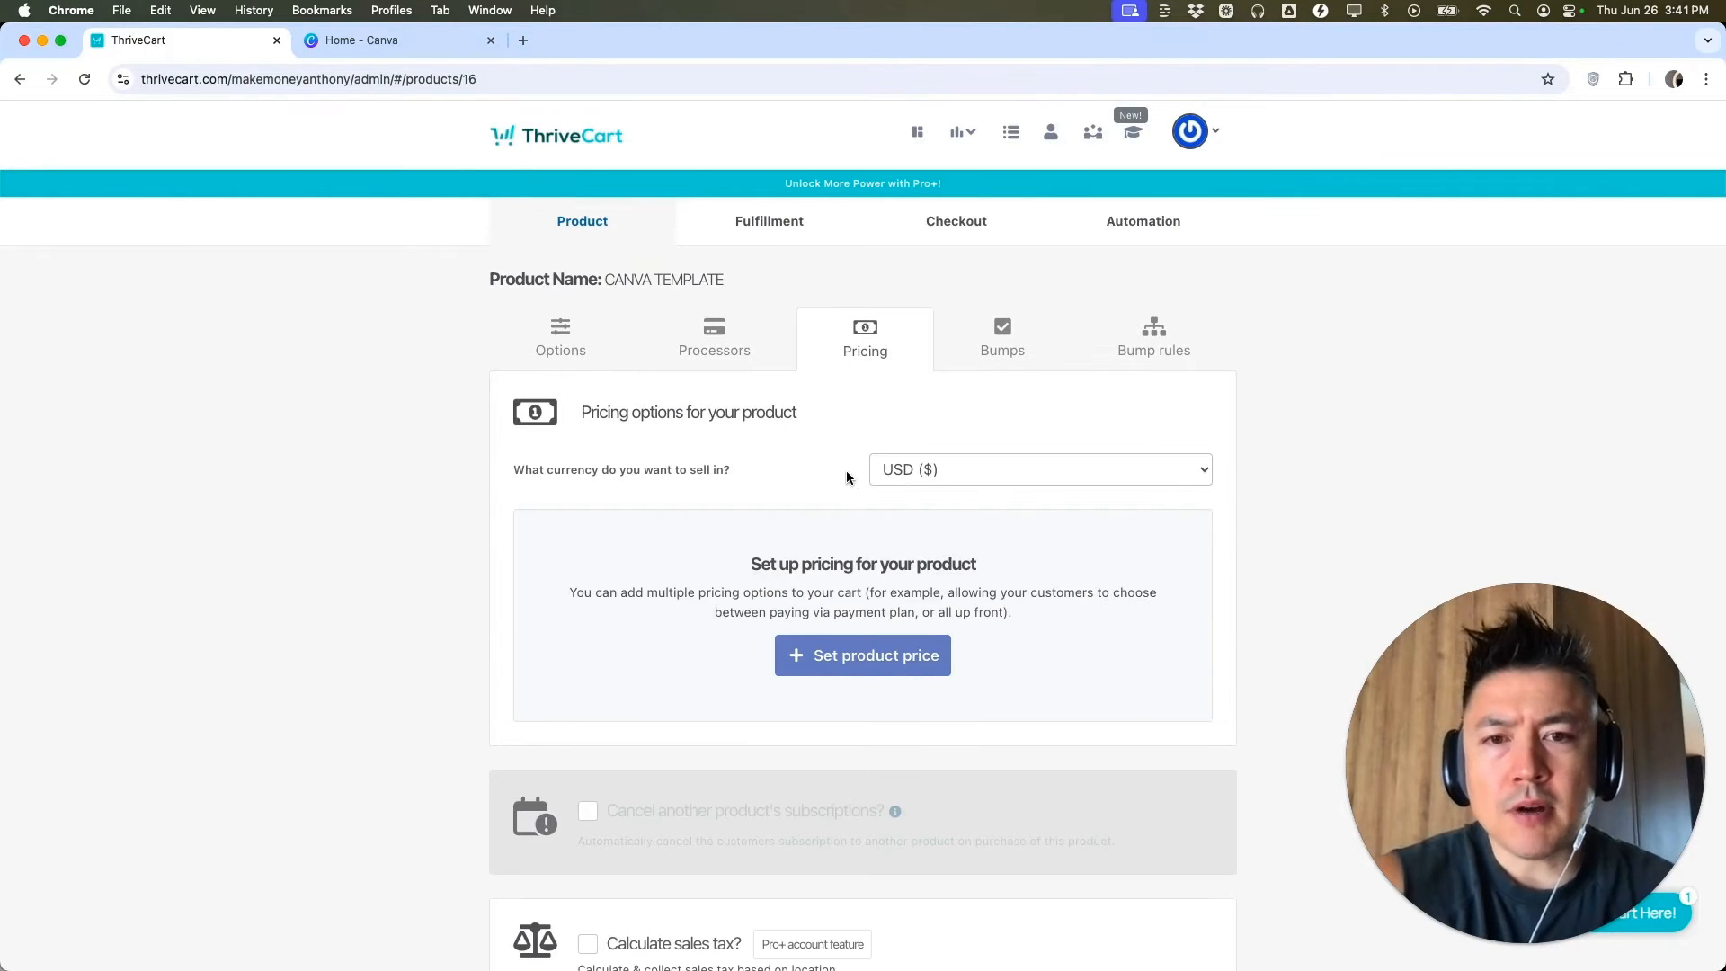
left_click(932, 475)
left_click(931, 473)
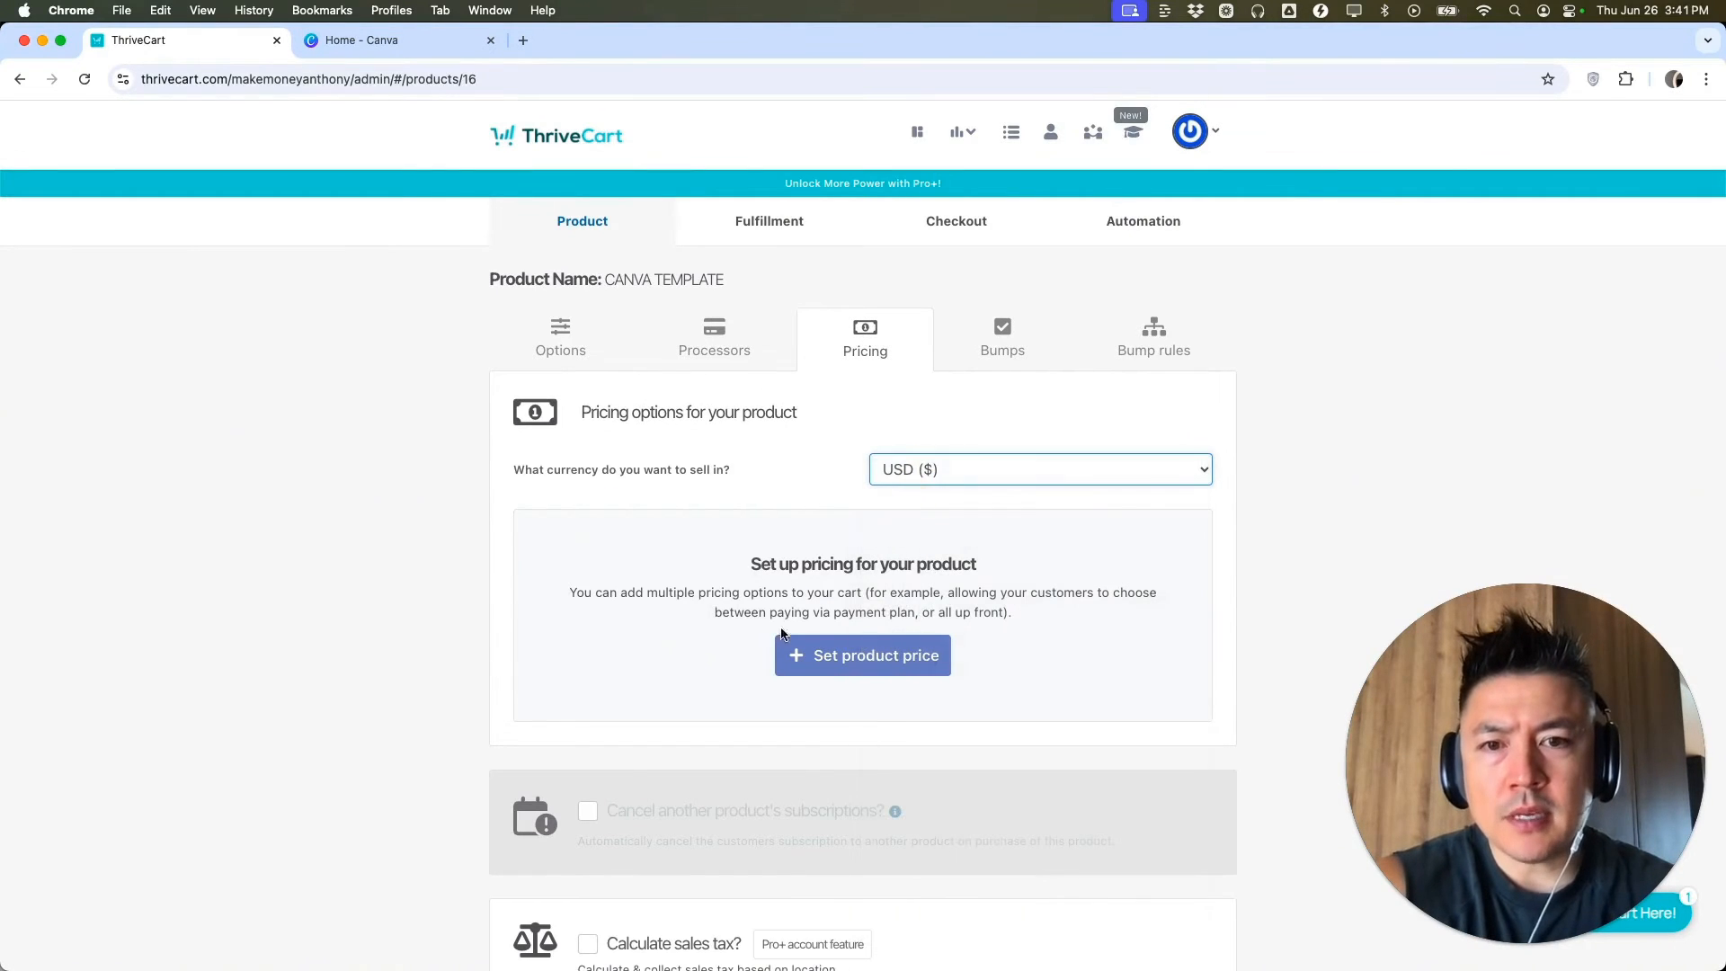
left_click(870, 656)
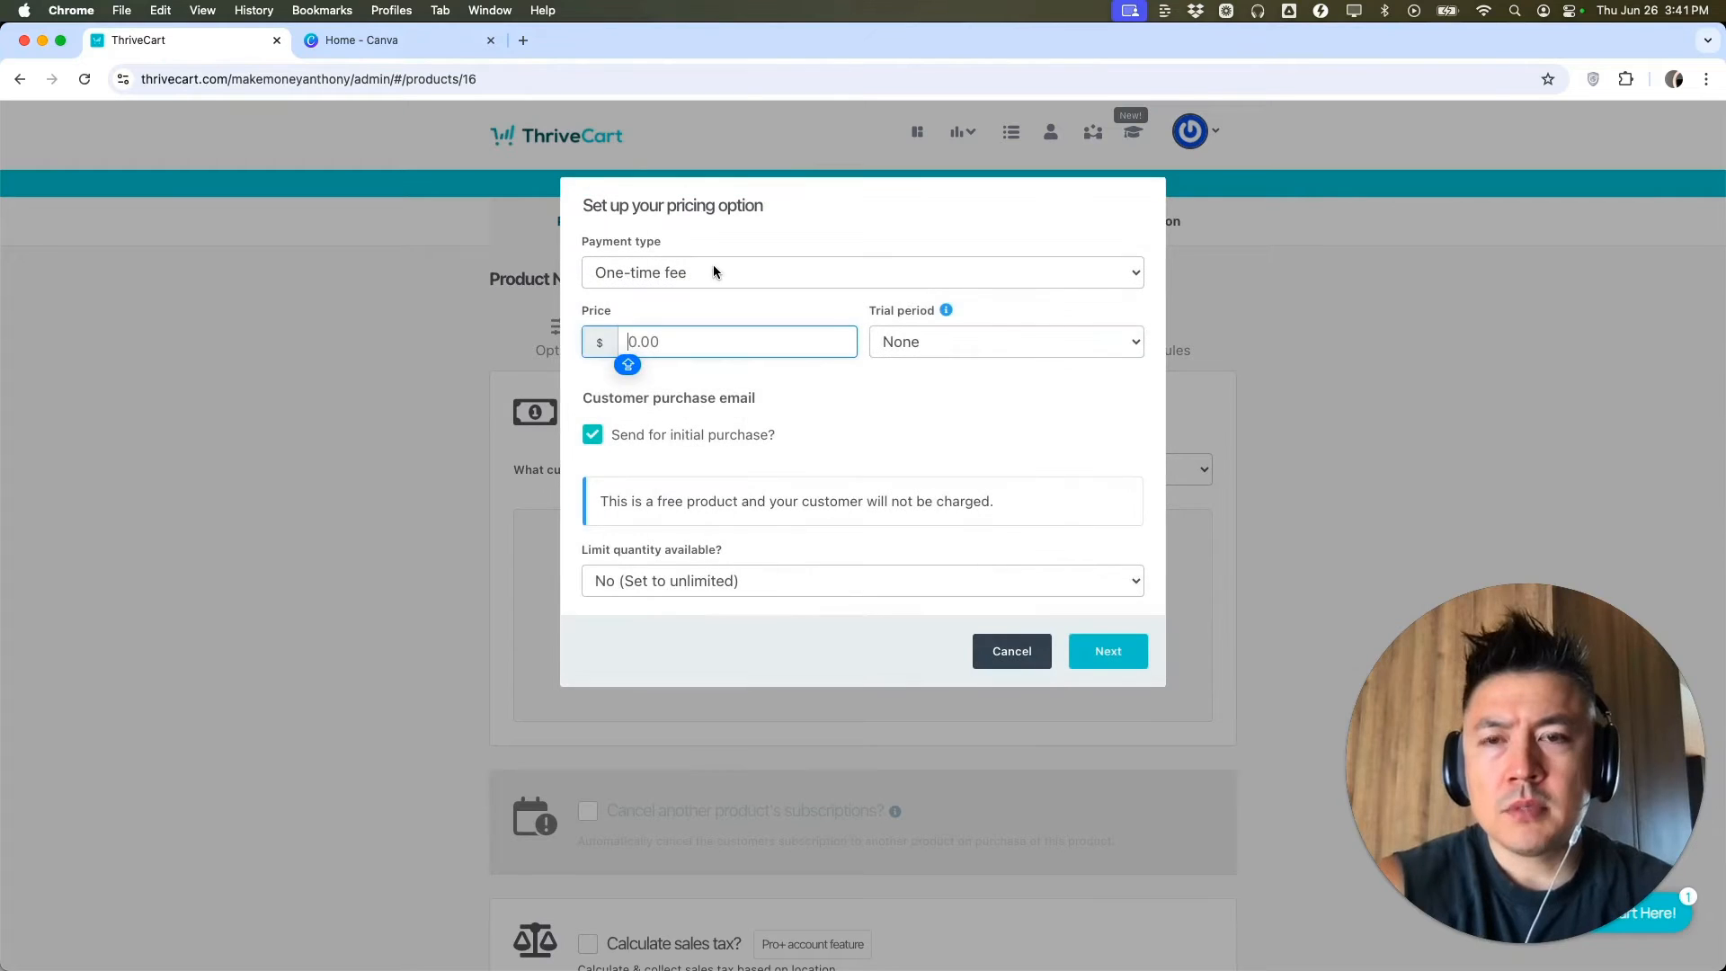
left_click(715, 271)
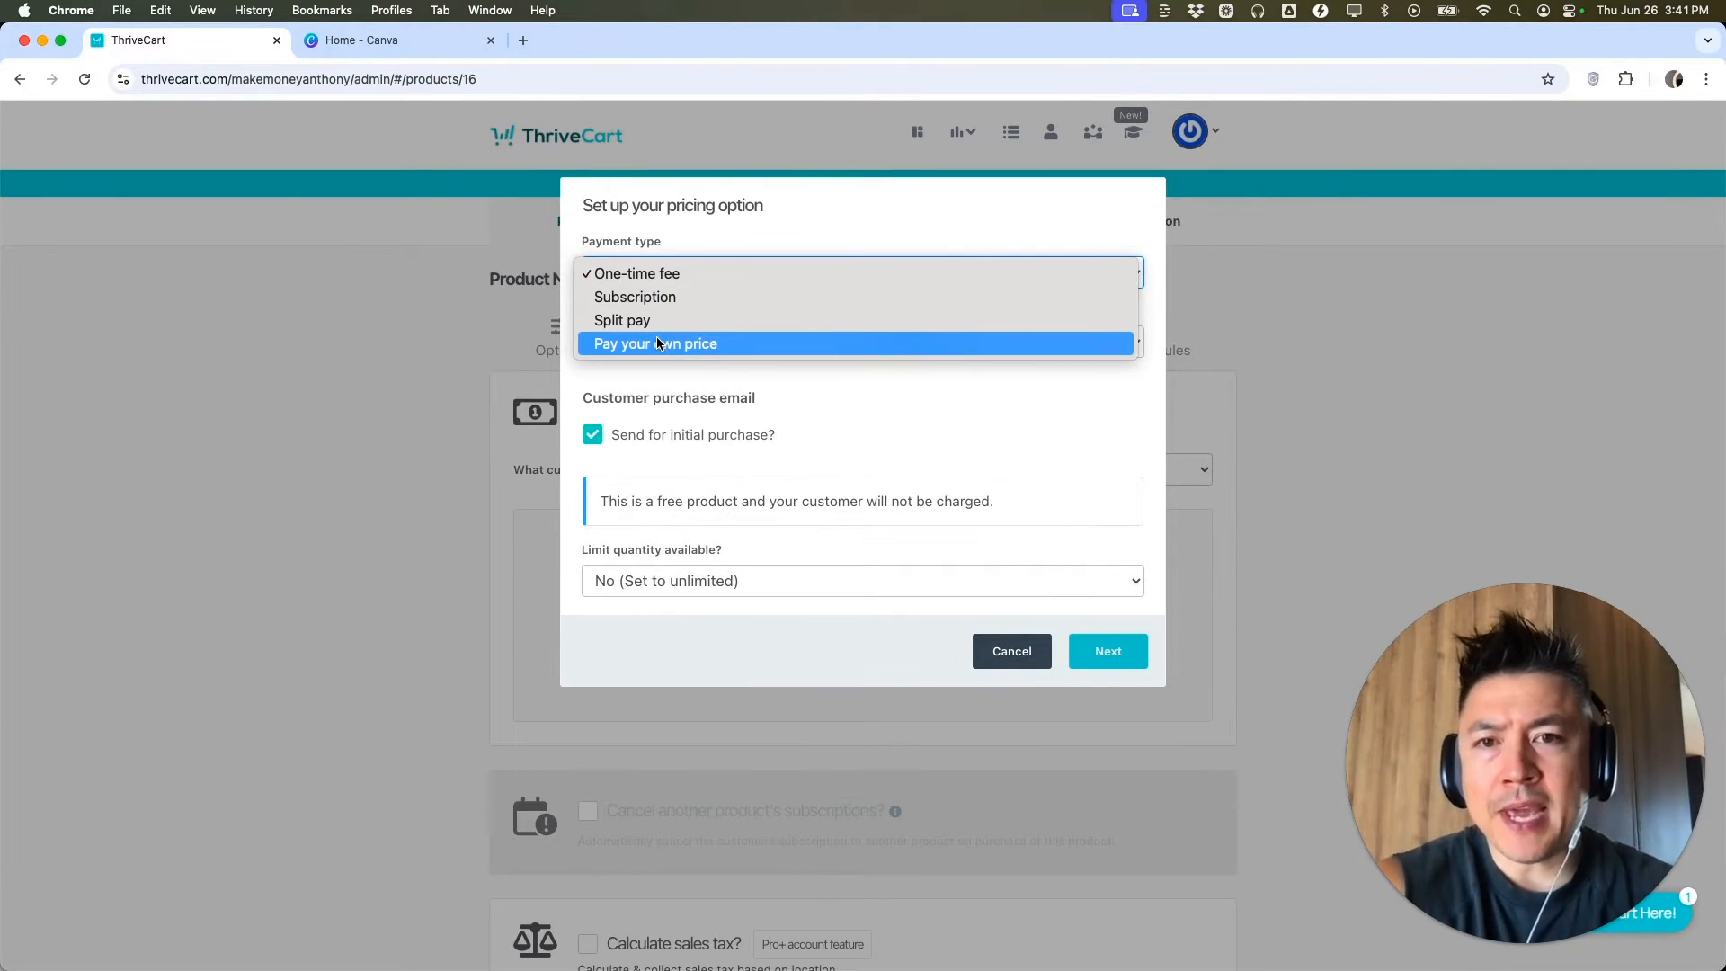
left_click(660, 275)
left_click(676, 346)
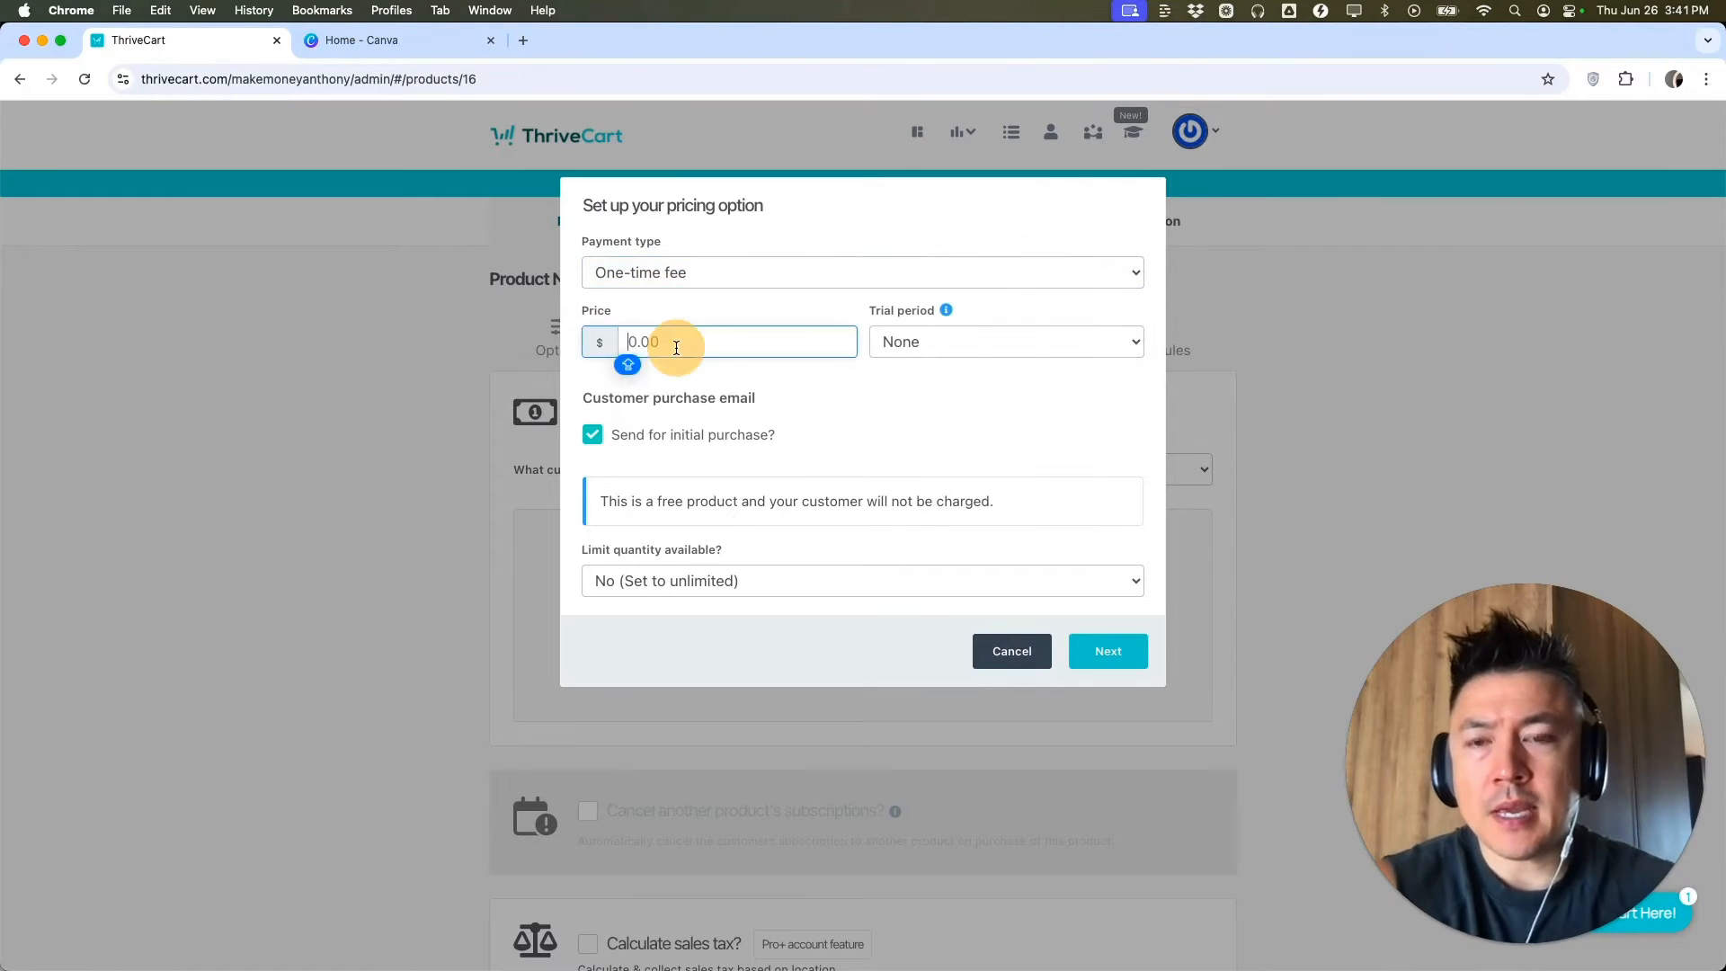
type("15")
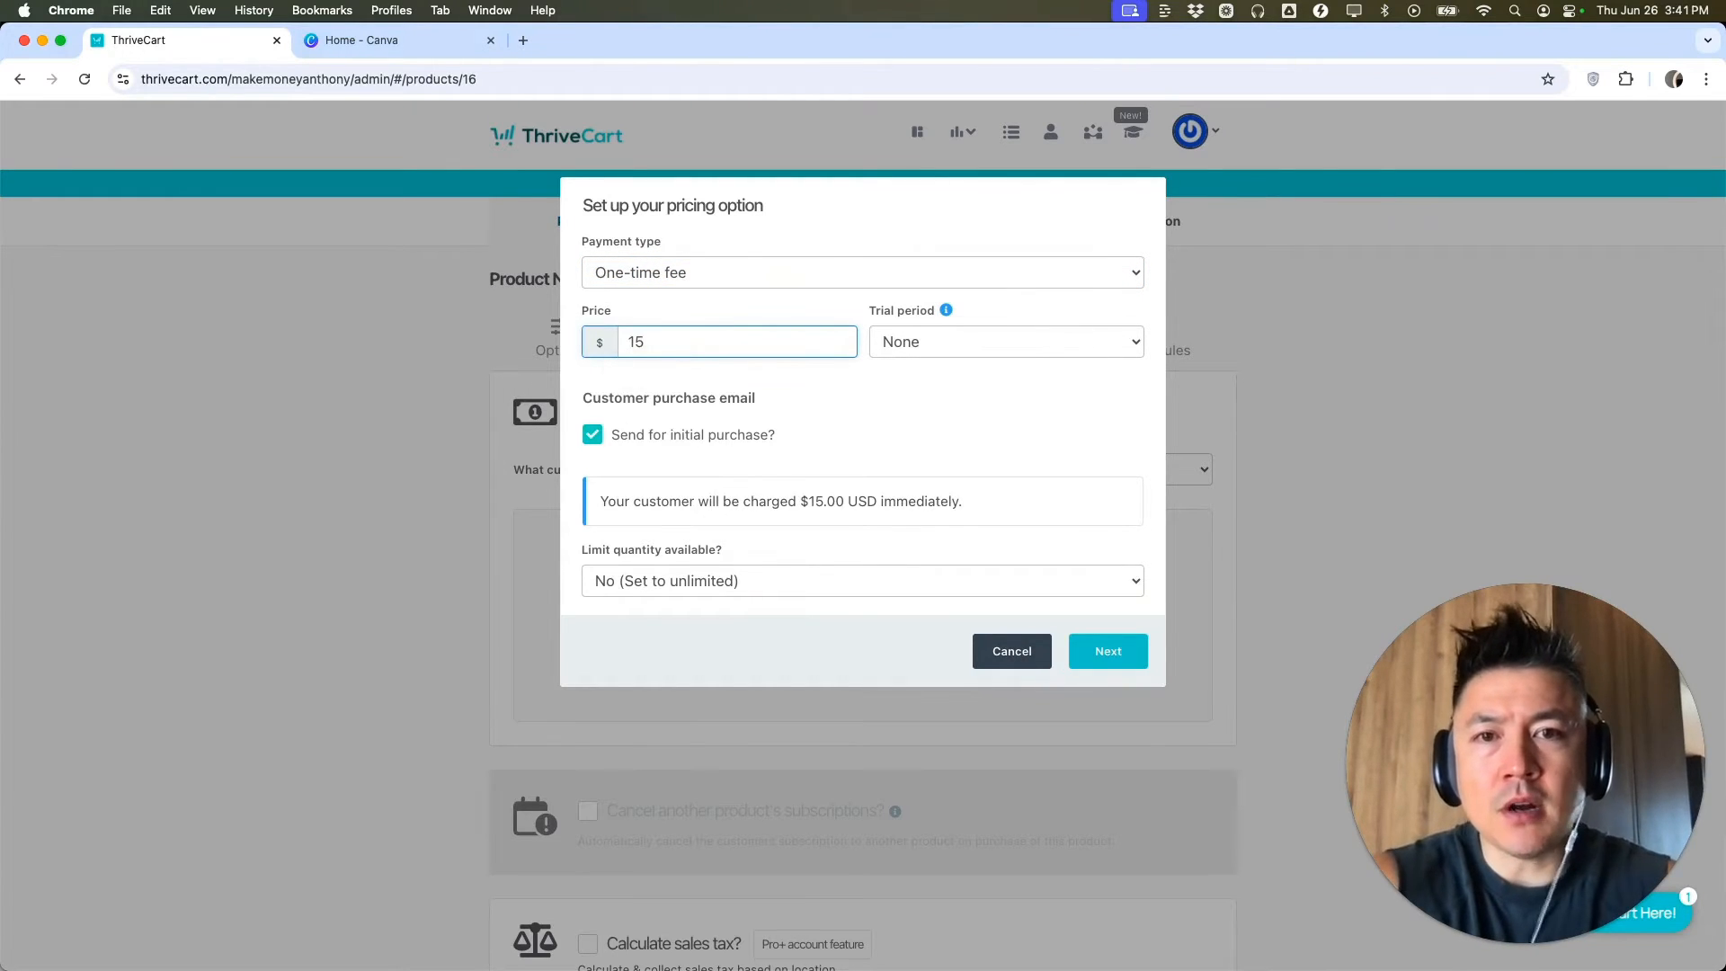
left_click(1112, 665)
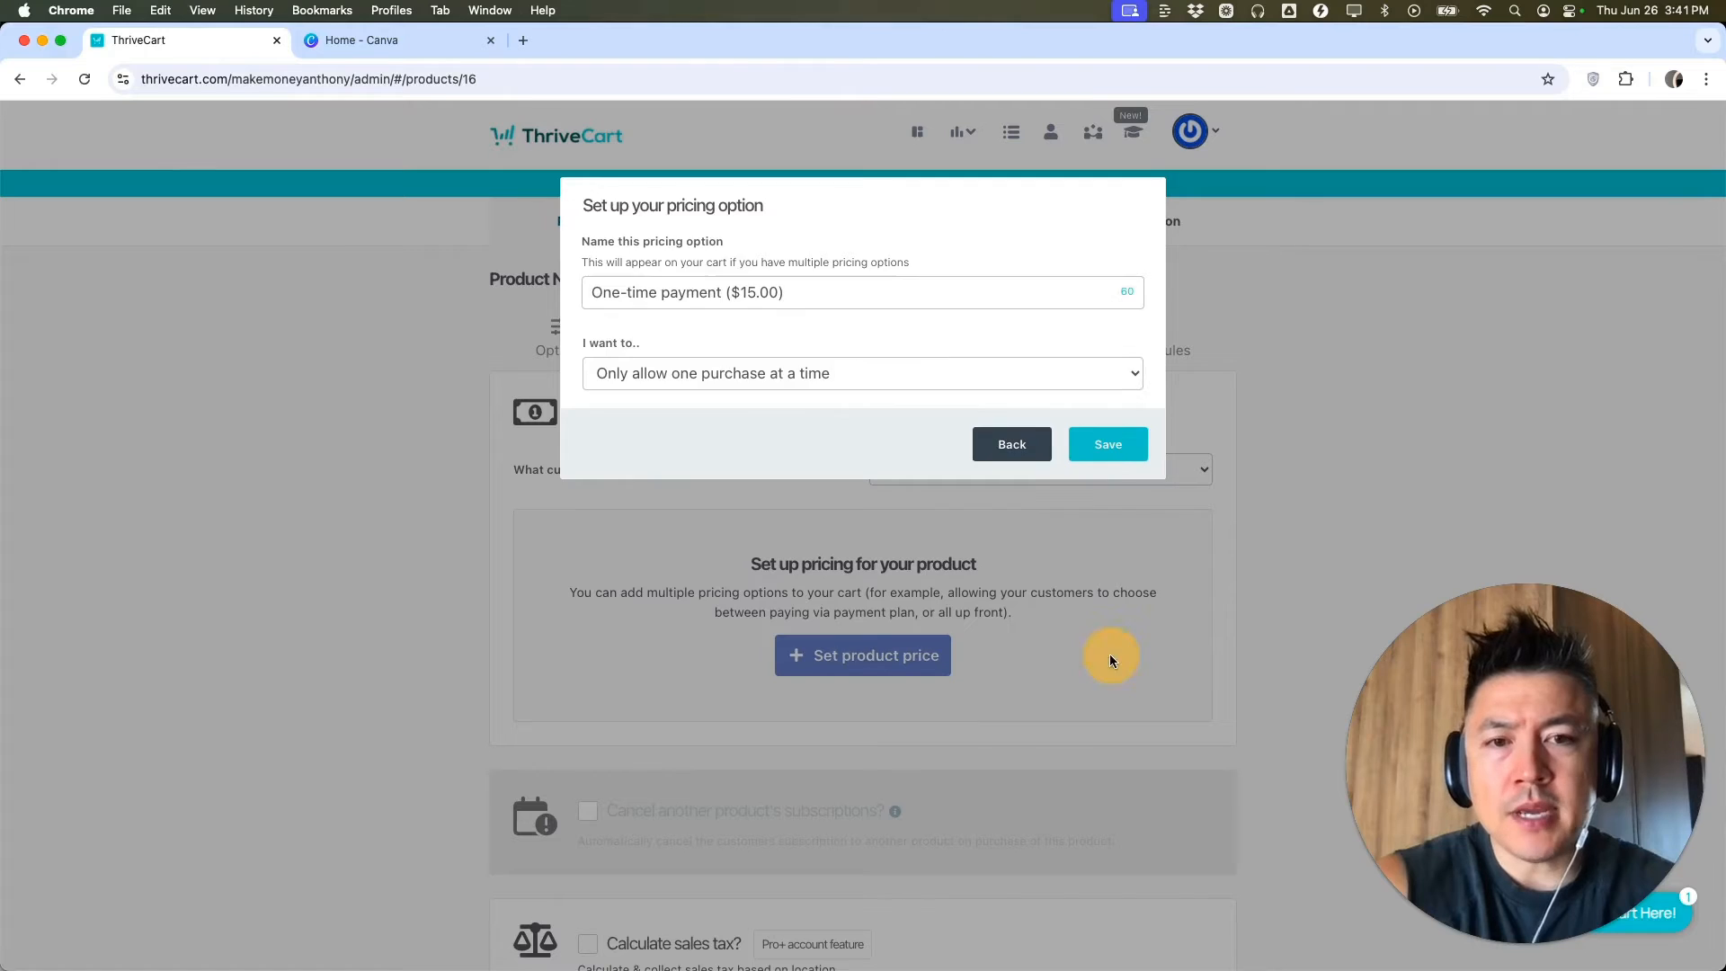
left_click(1113, 444)
- Skip the bump offers and bump rules and proceed to the product's fulfillment settings
left_click(994, 339)
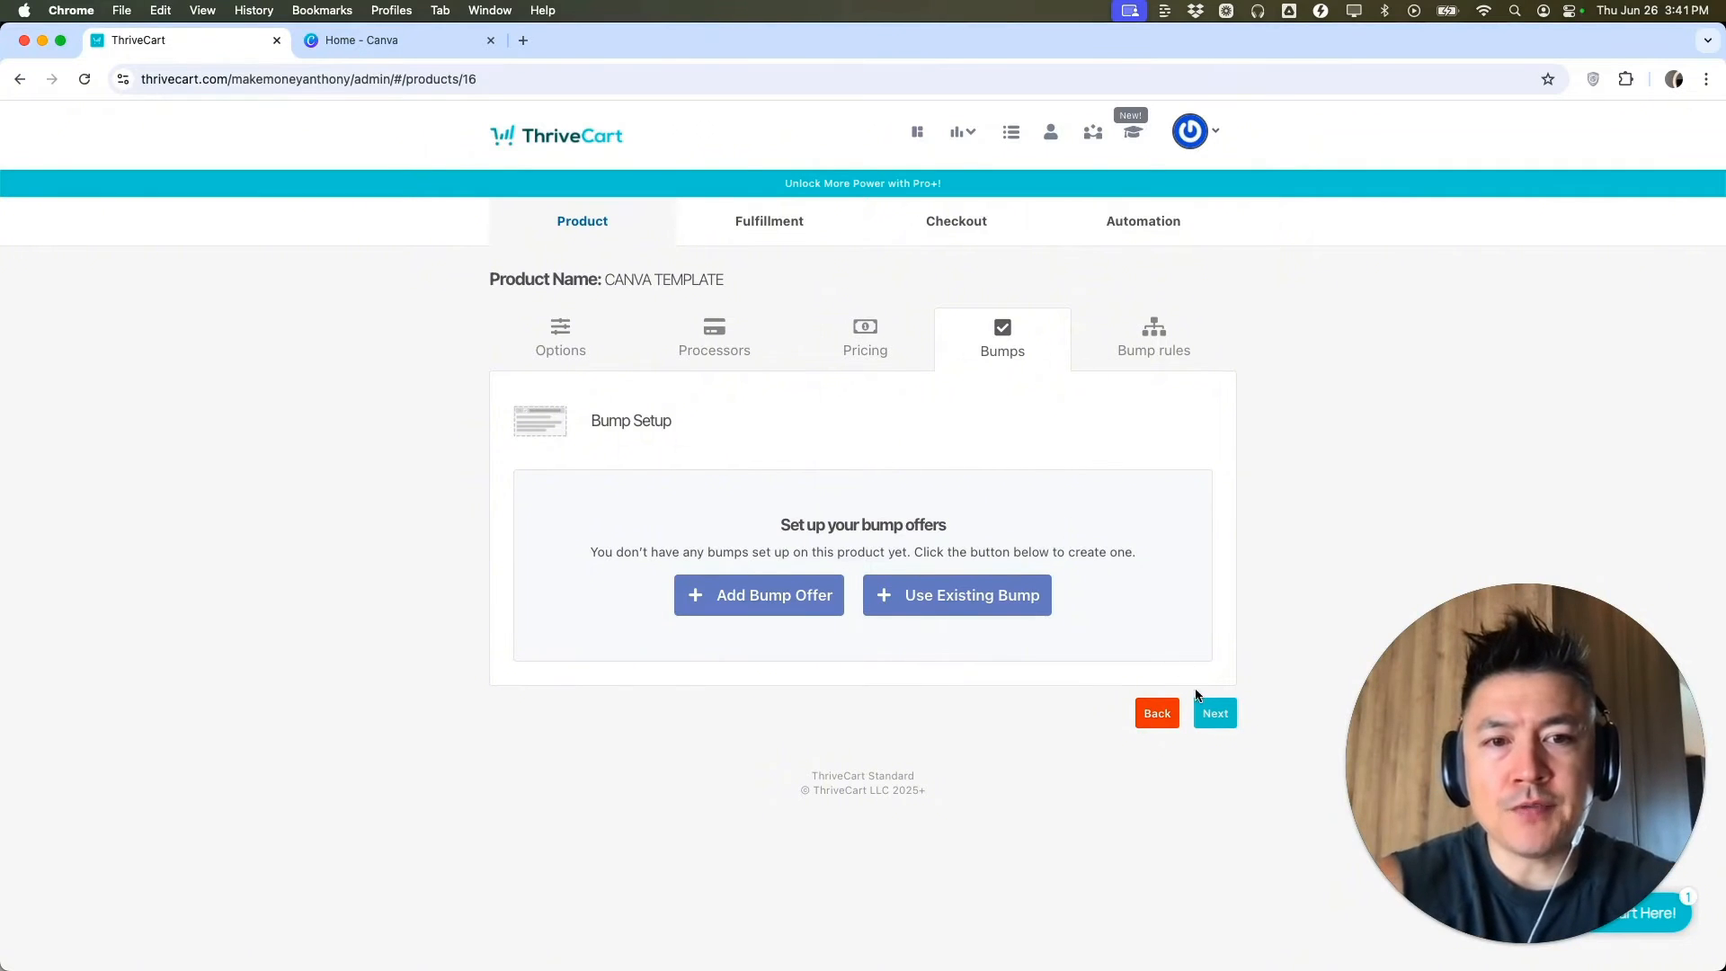
left_click(1212, 714)
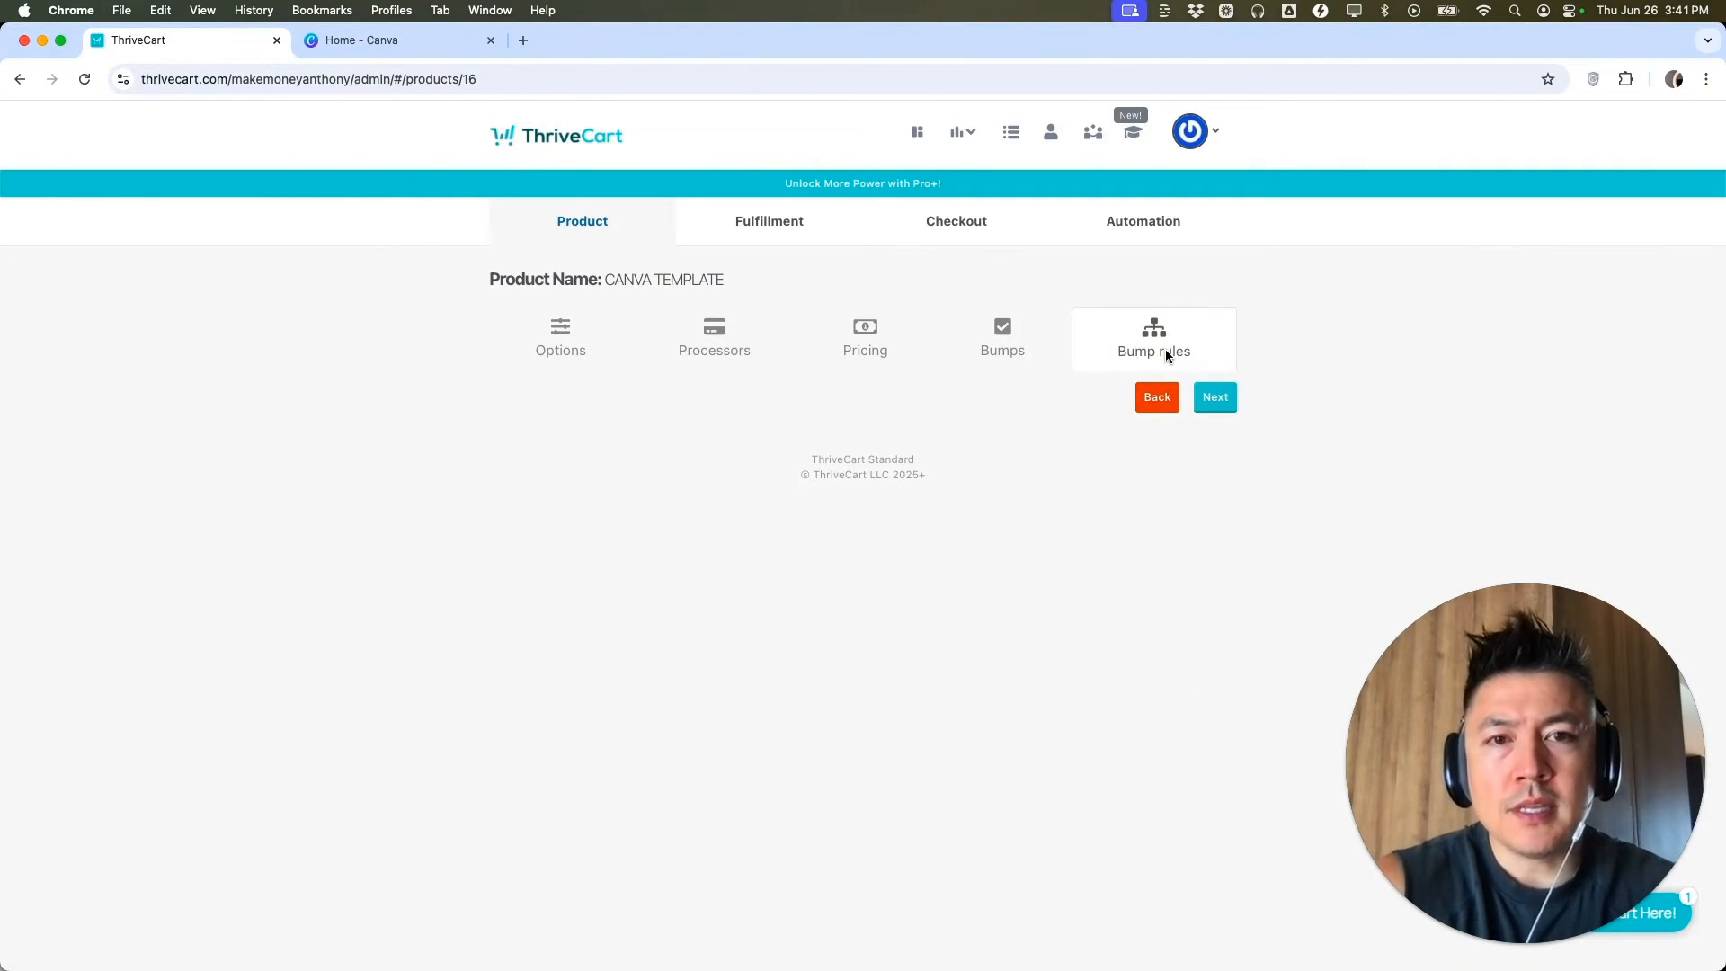
left_click(1214, 401)
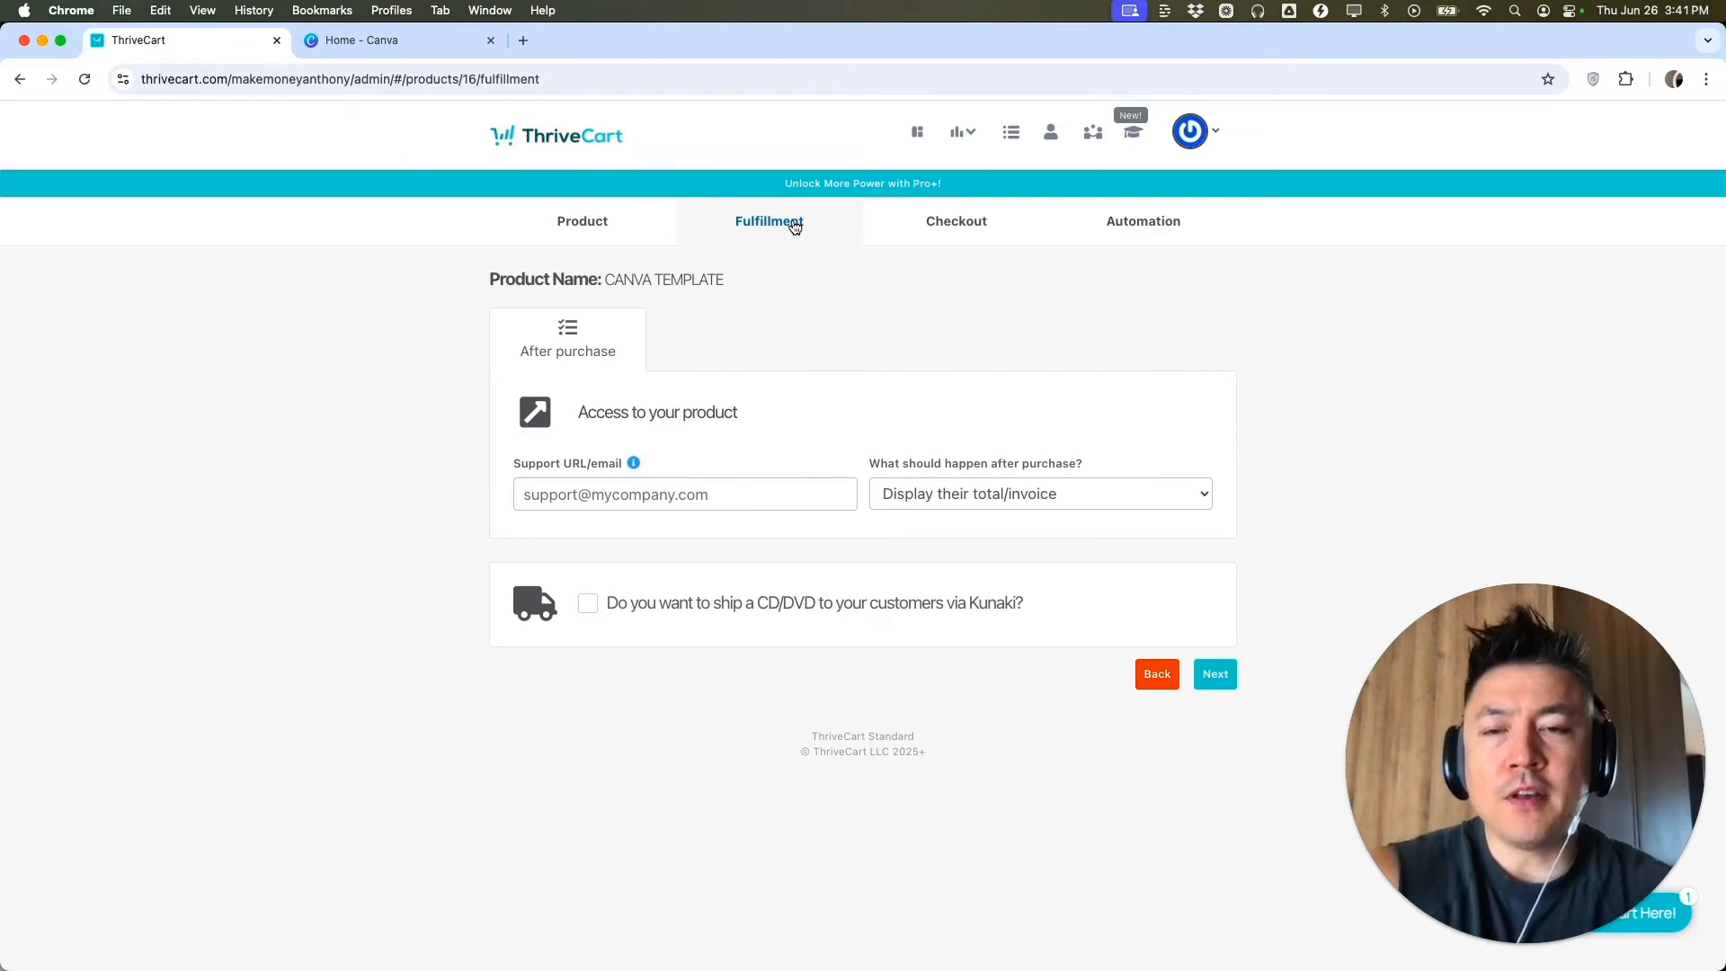
- Enter the support email address and set the after-purchase action to Send them to a URL
left_click(759, 497)
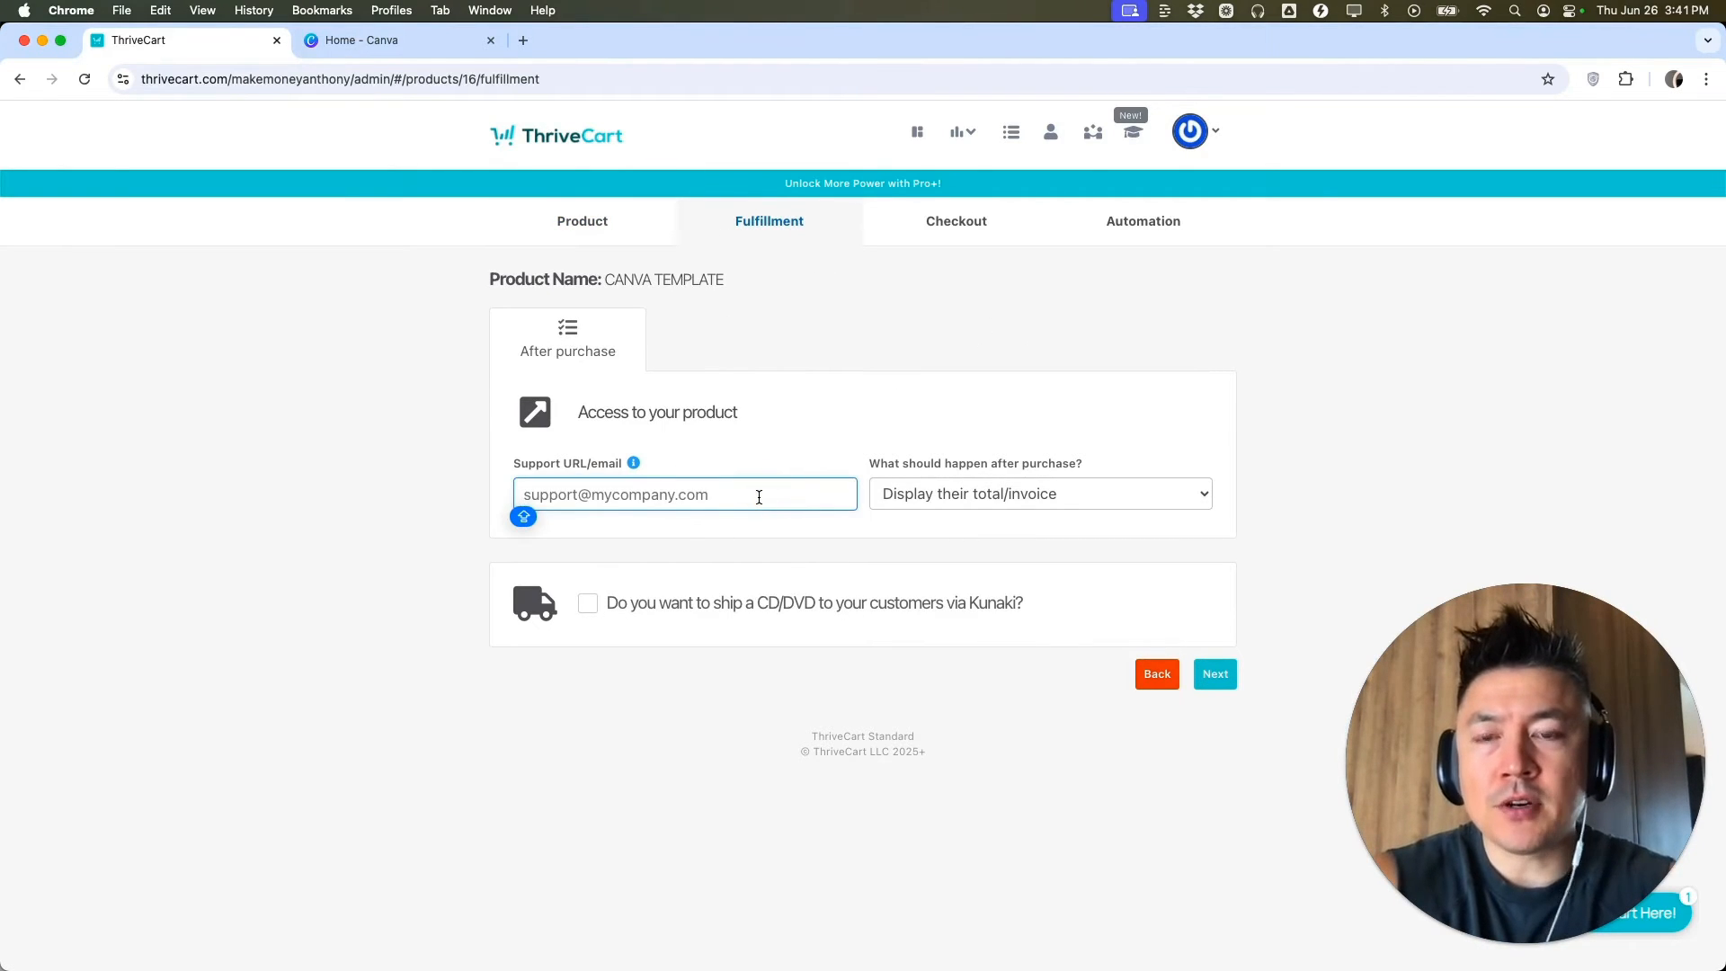
type("FAKE")
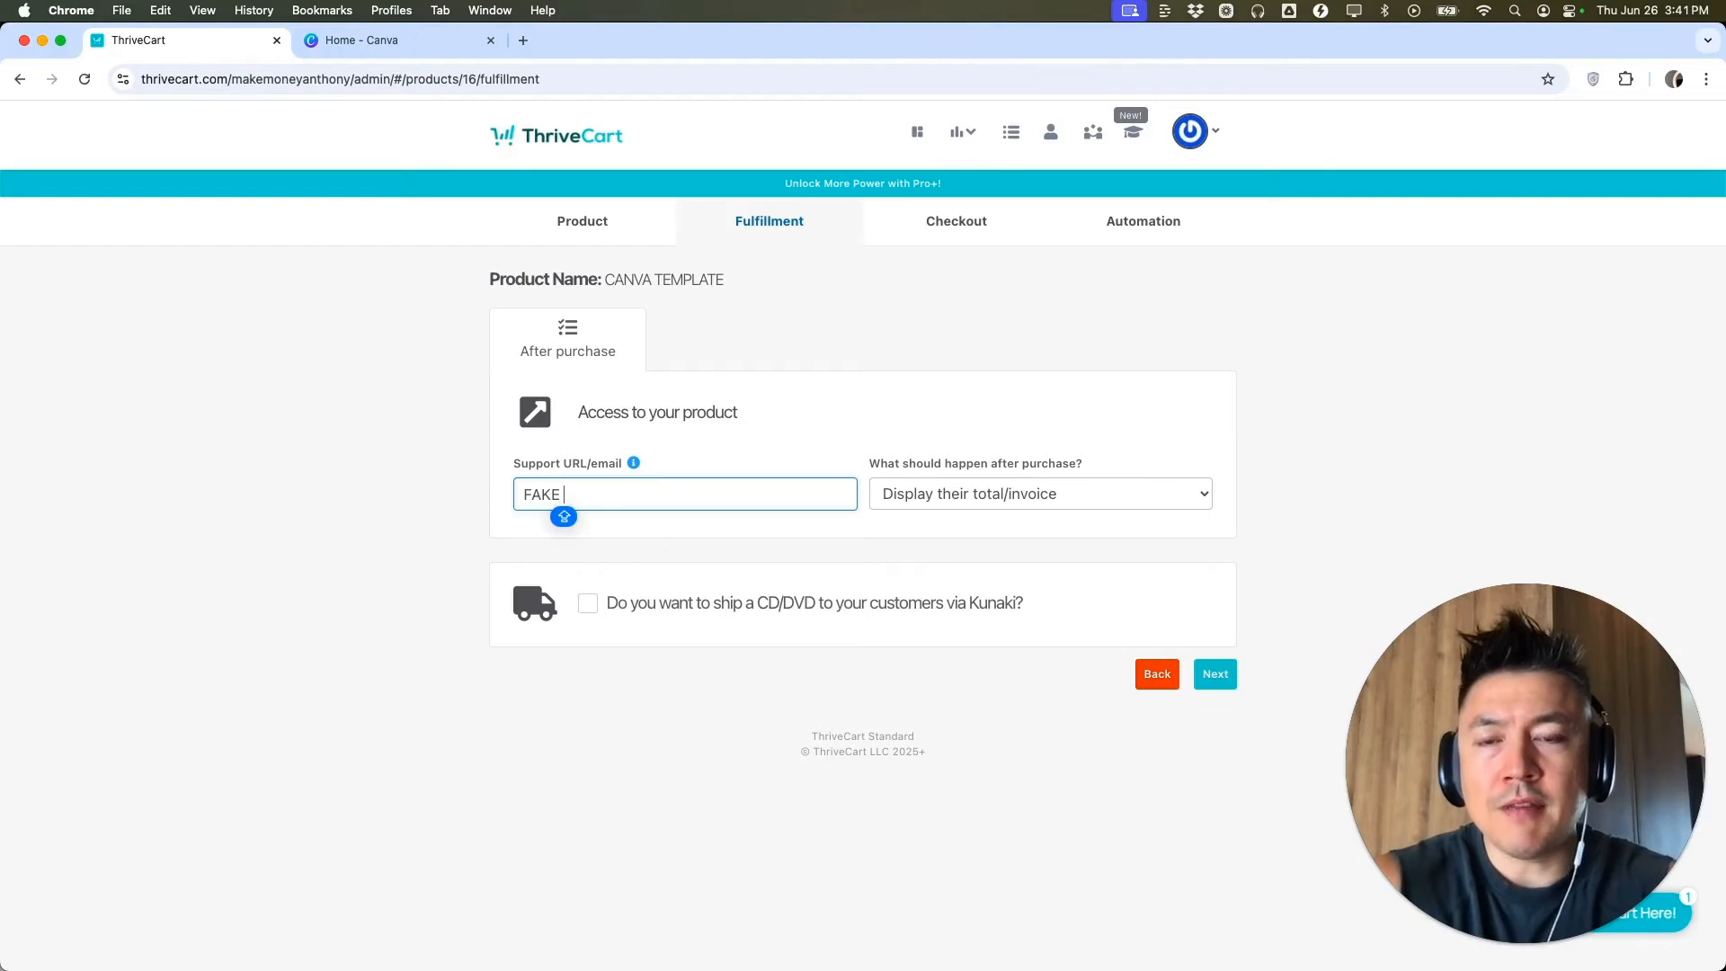
key("BackSpace")
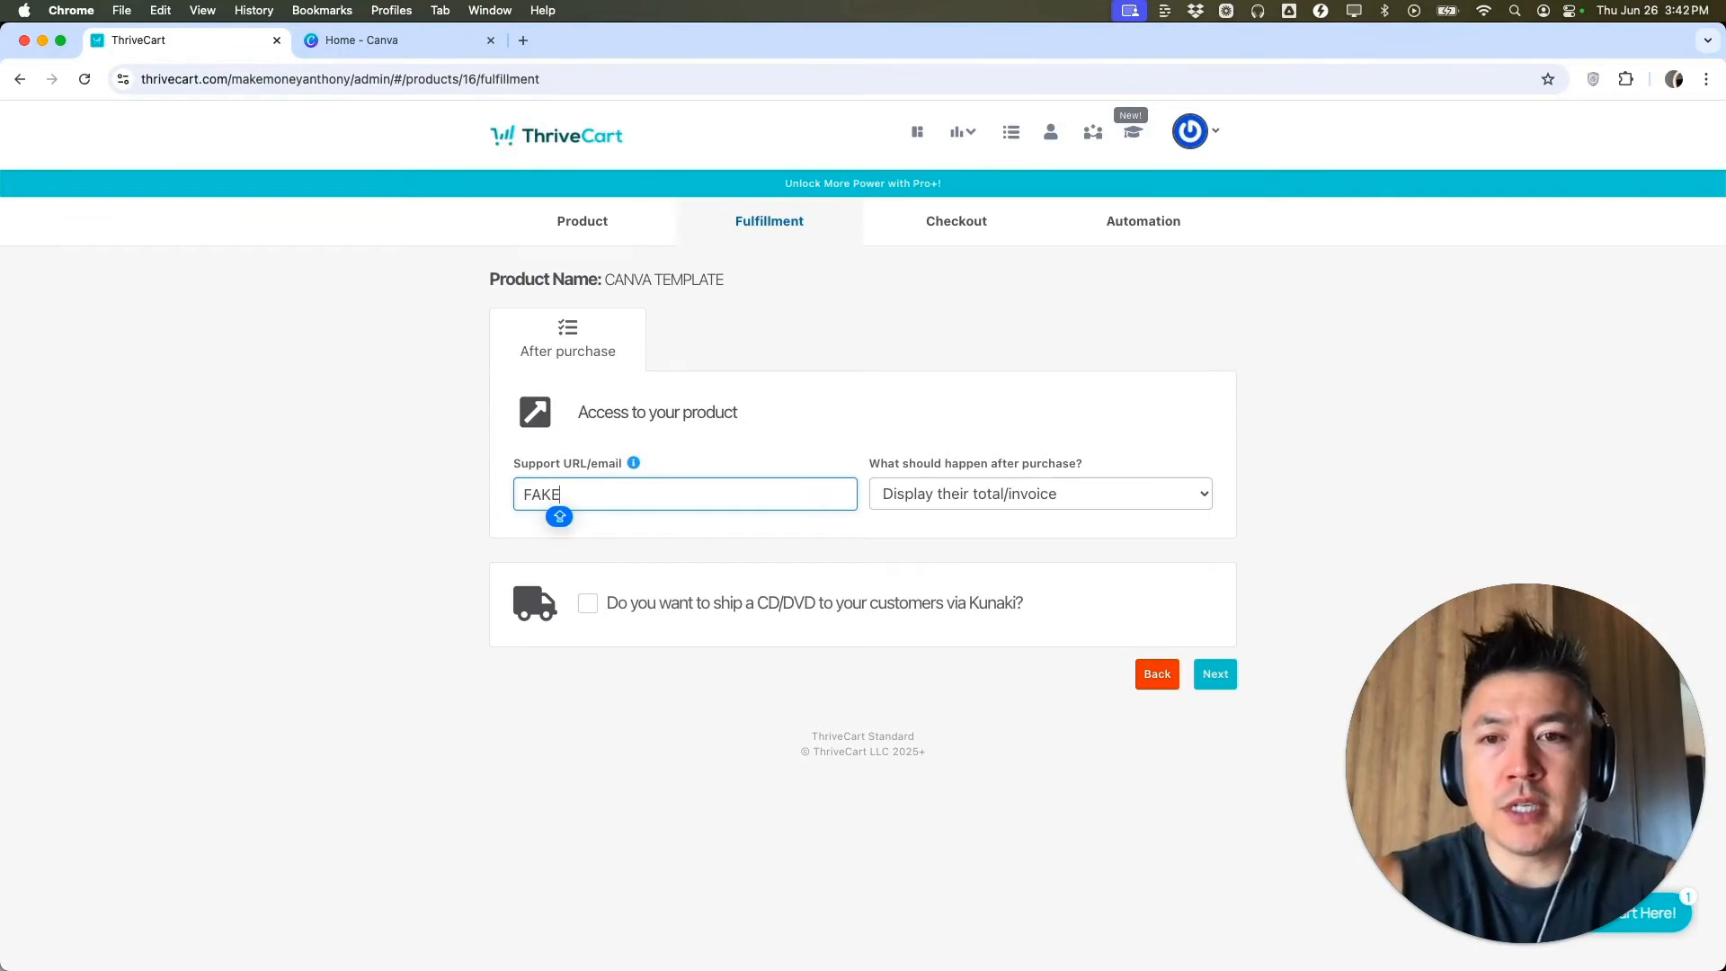
type("EMAIL@FAKEEMAIL.COM")
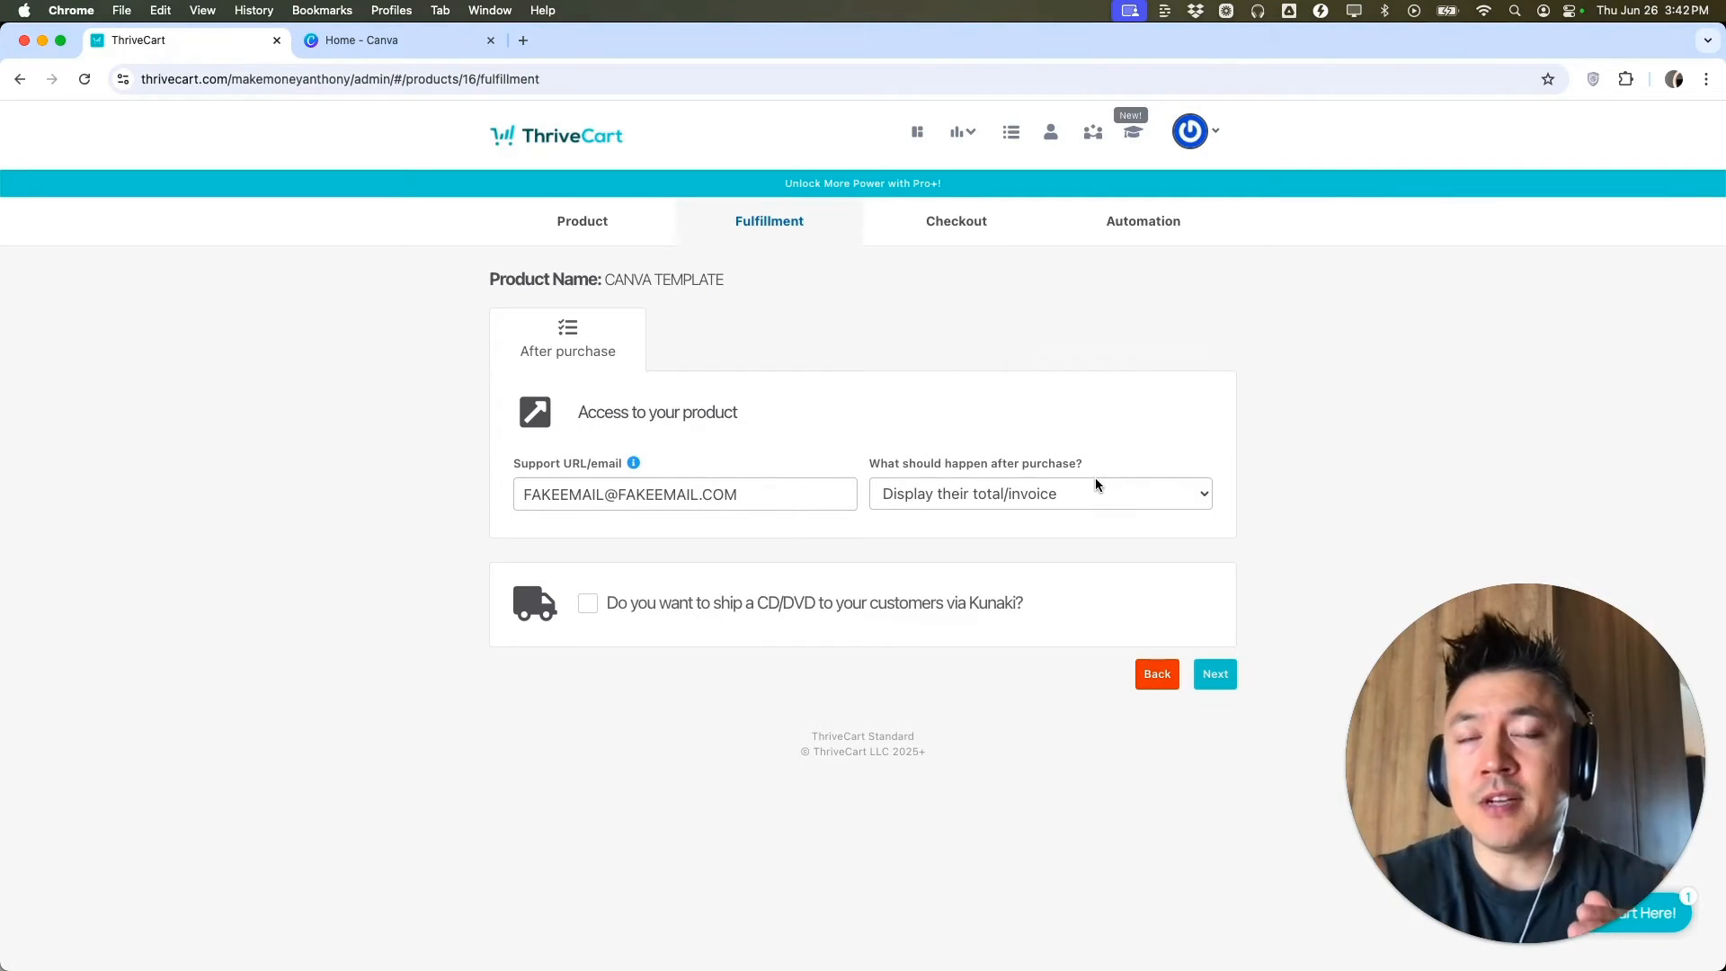
left_click(929, 494)
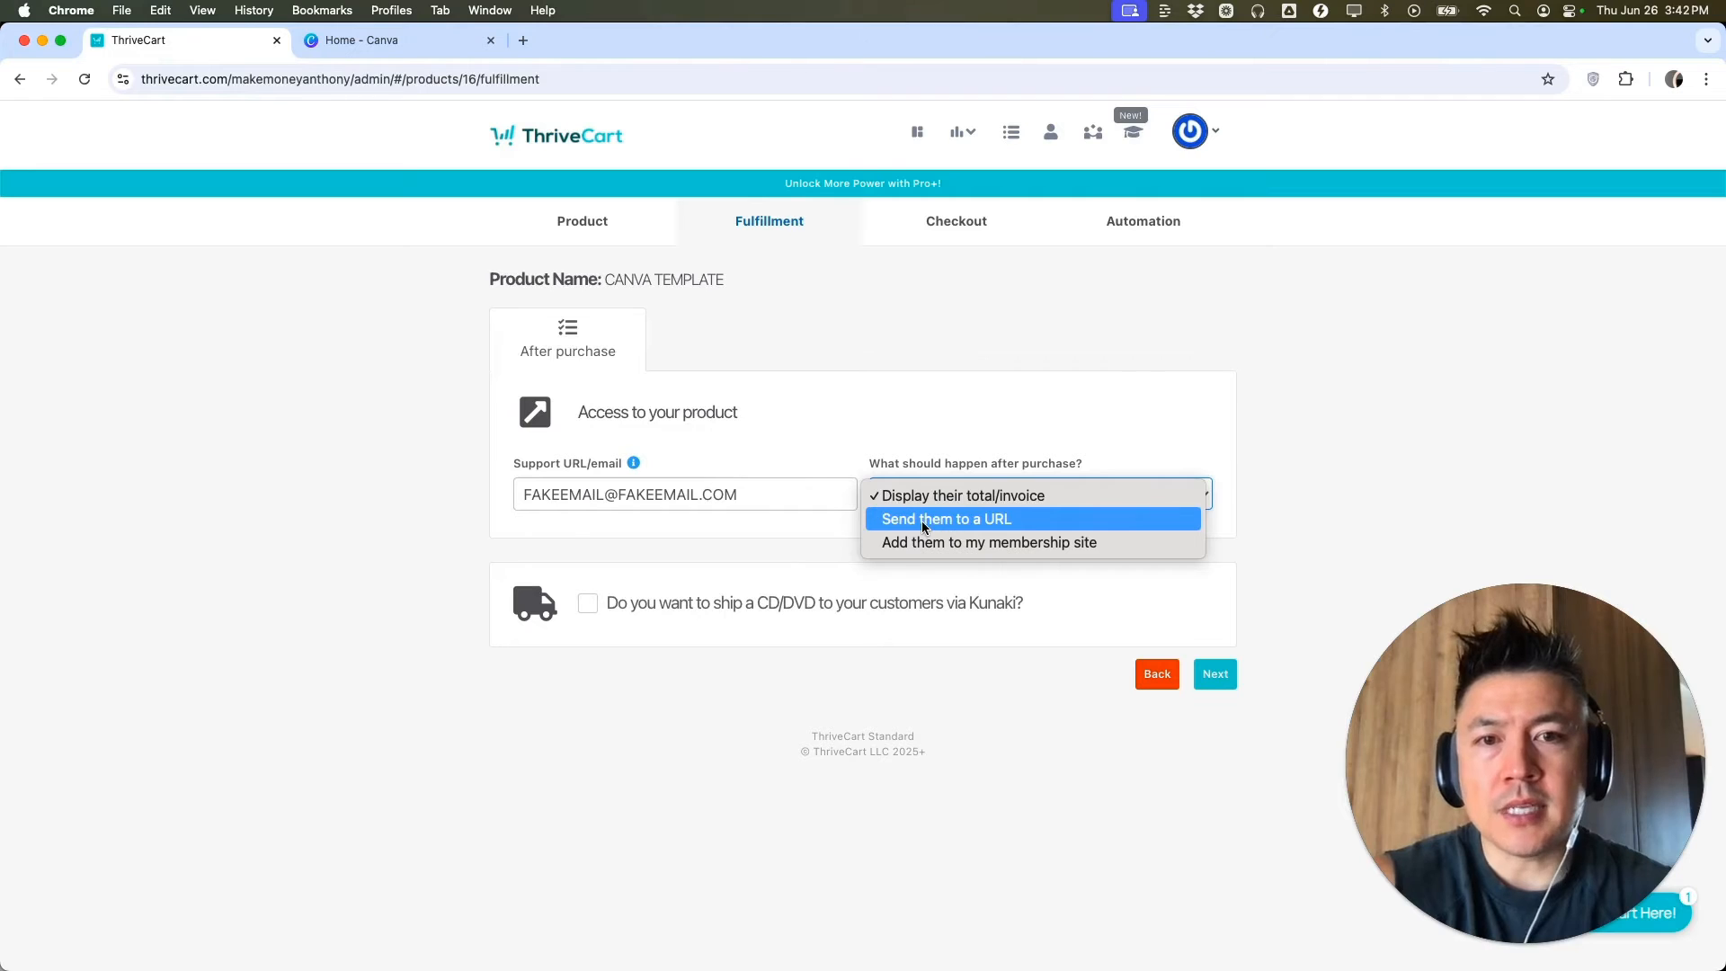
left_click(951, 521)
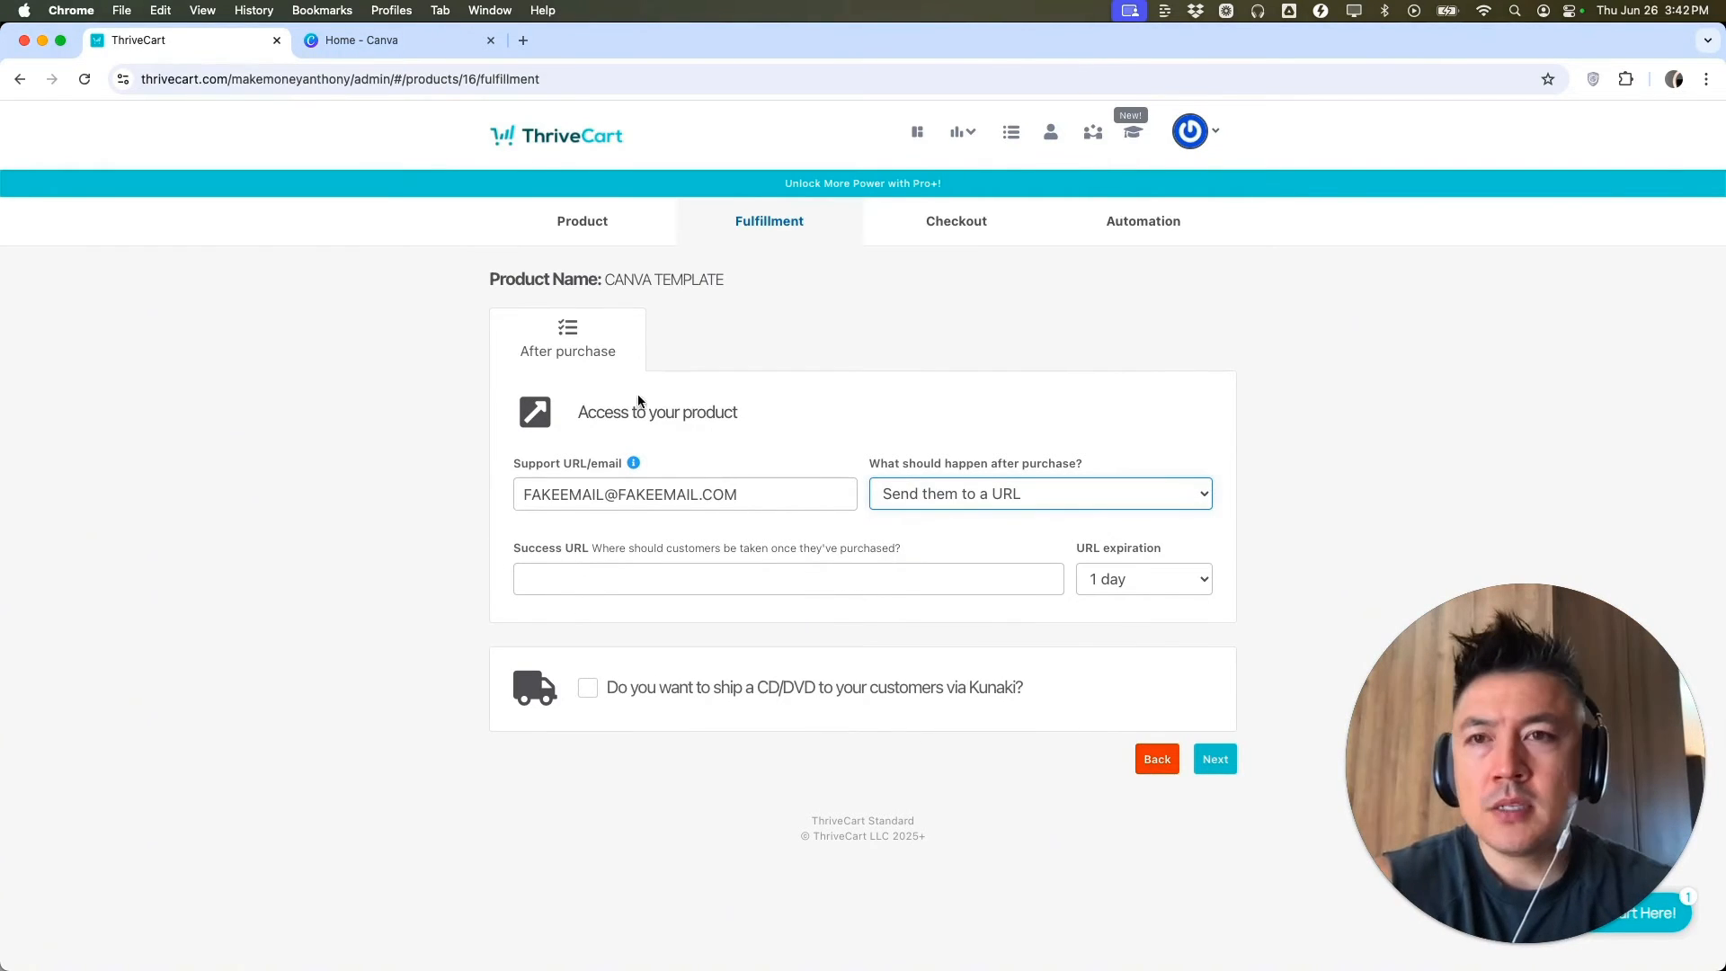
- Switch to Canva and open the pink and grey resume template design from the home page
left_click(407, 41)
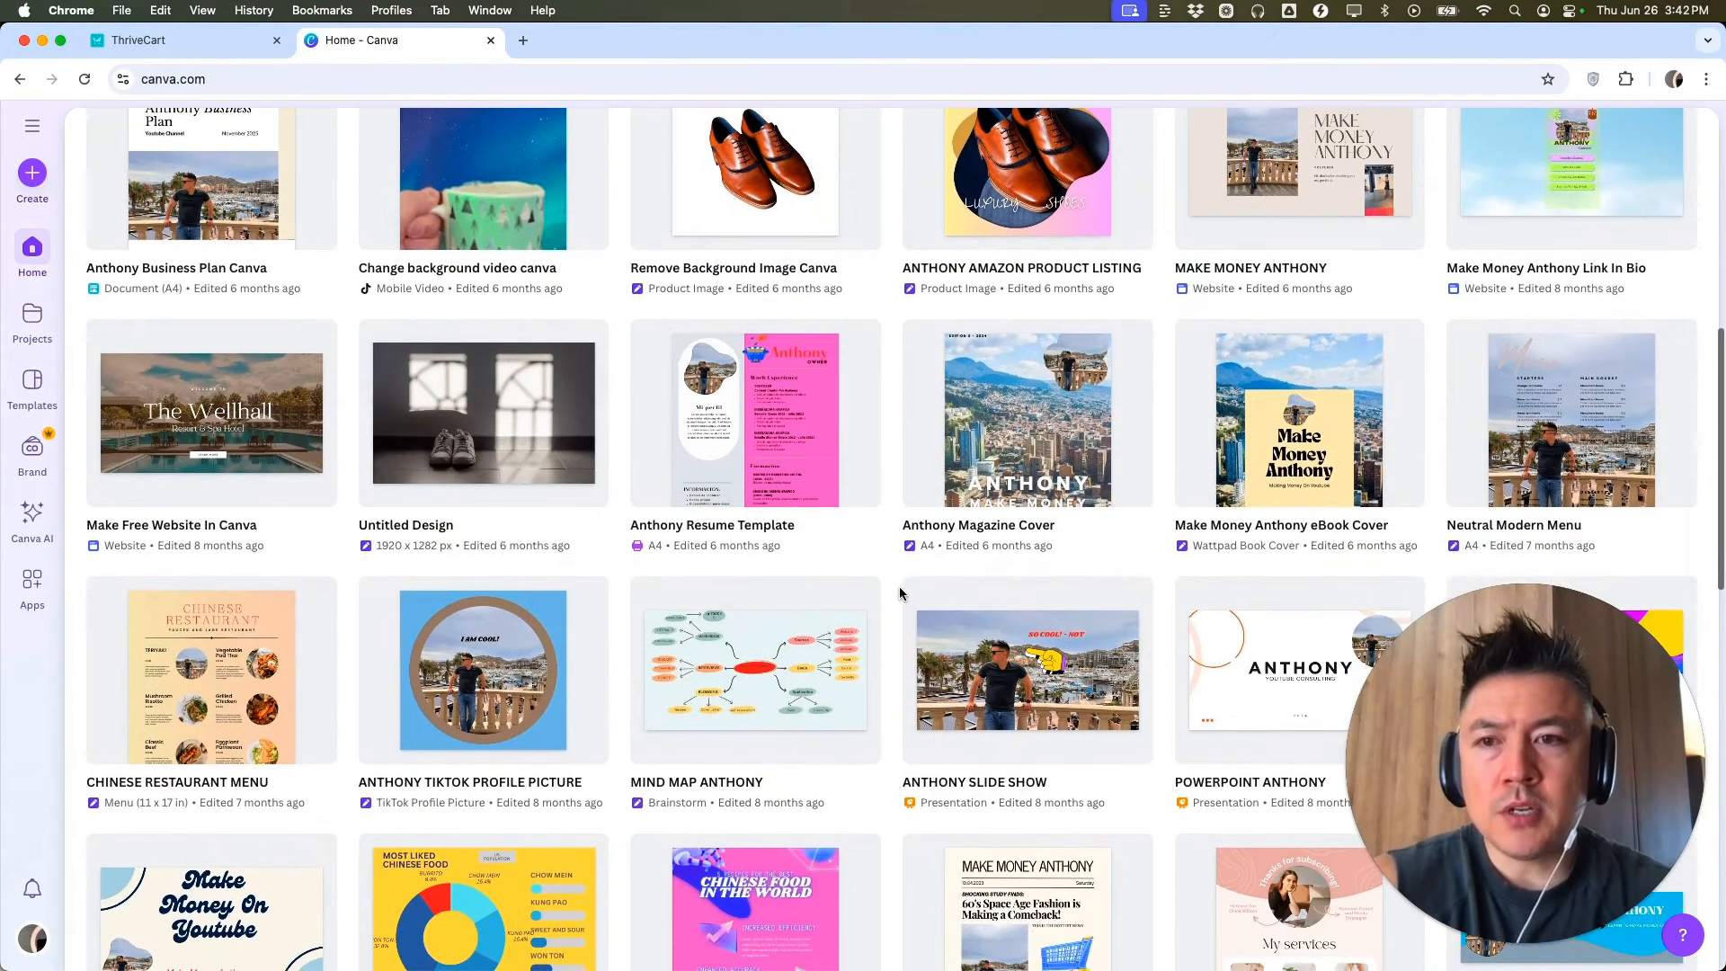
scroll(903, 594, "up", 1)
scroll(902, 594, "down", 1)
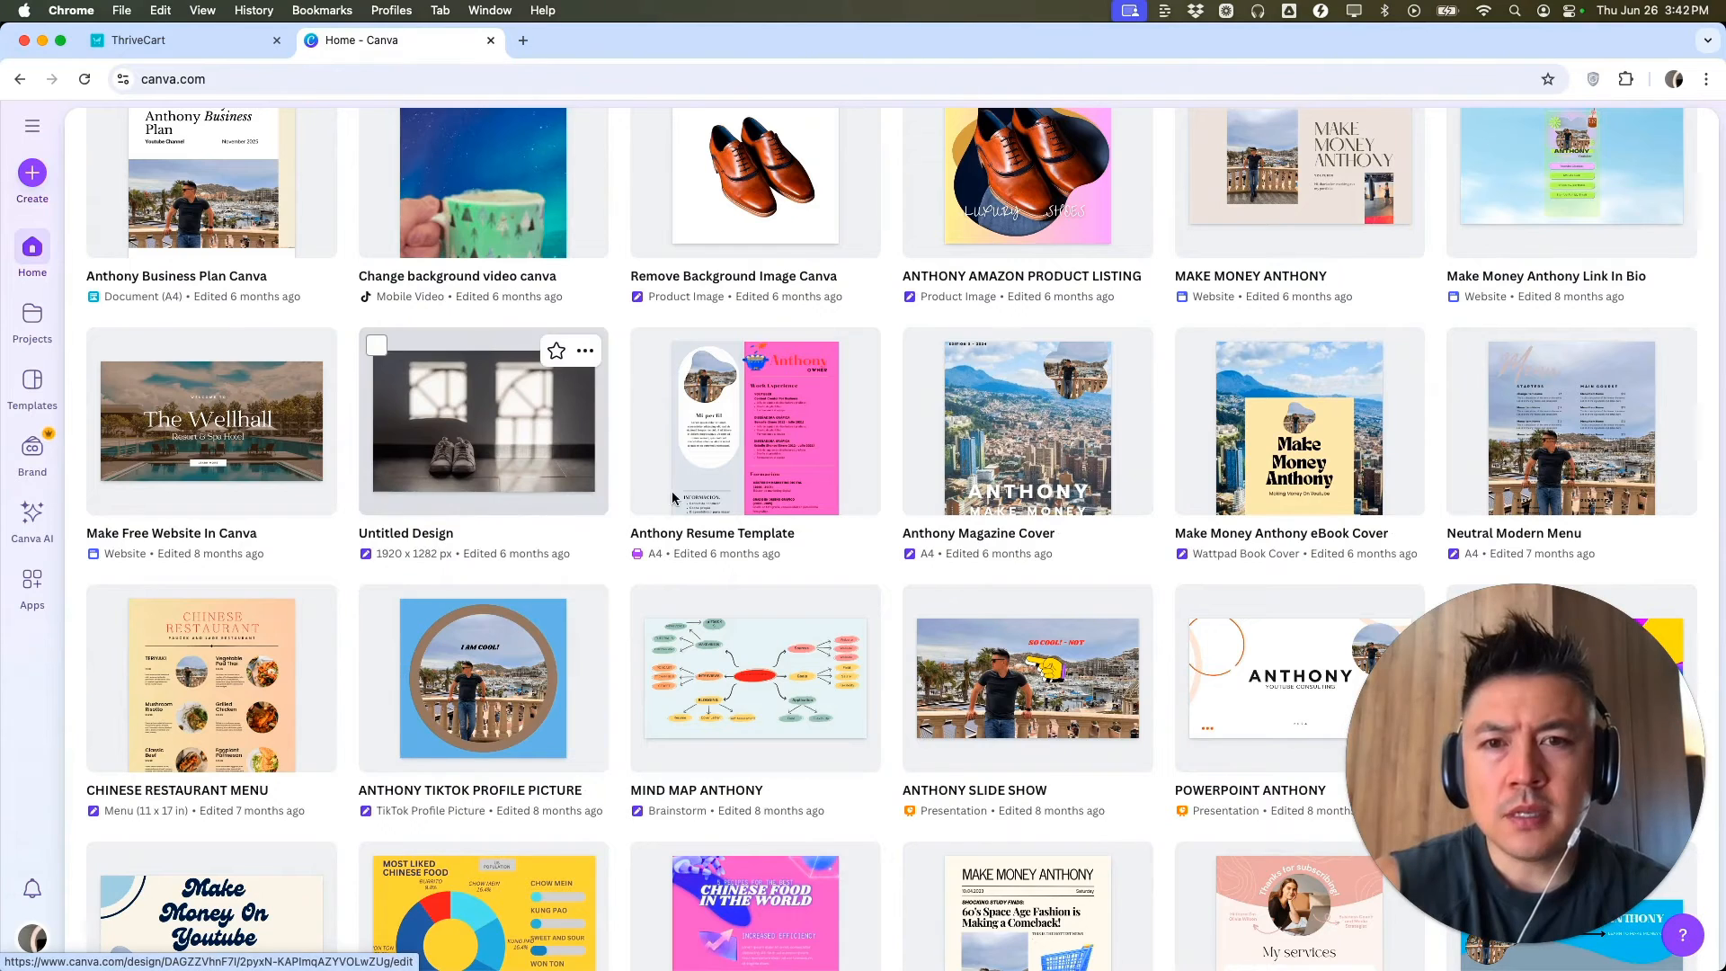
left_click(766, 421)
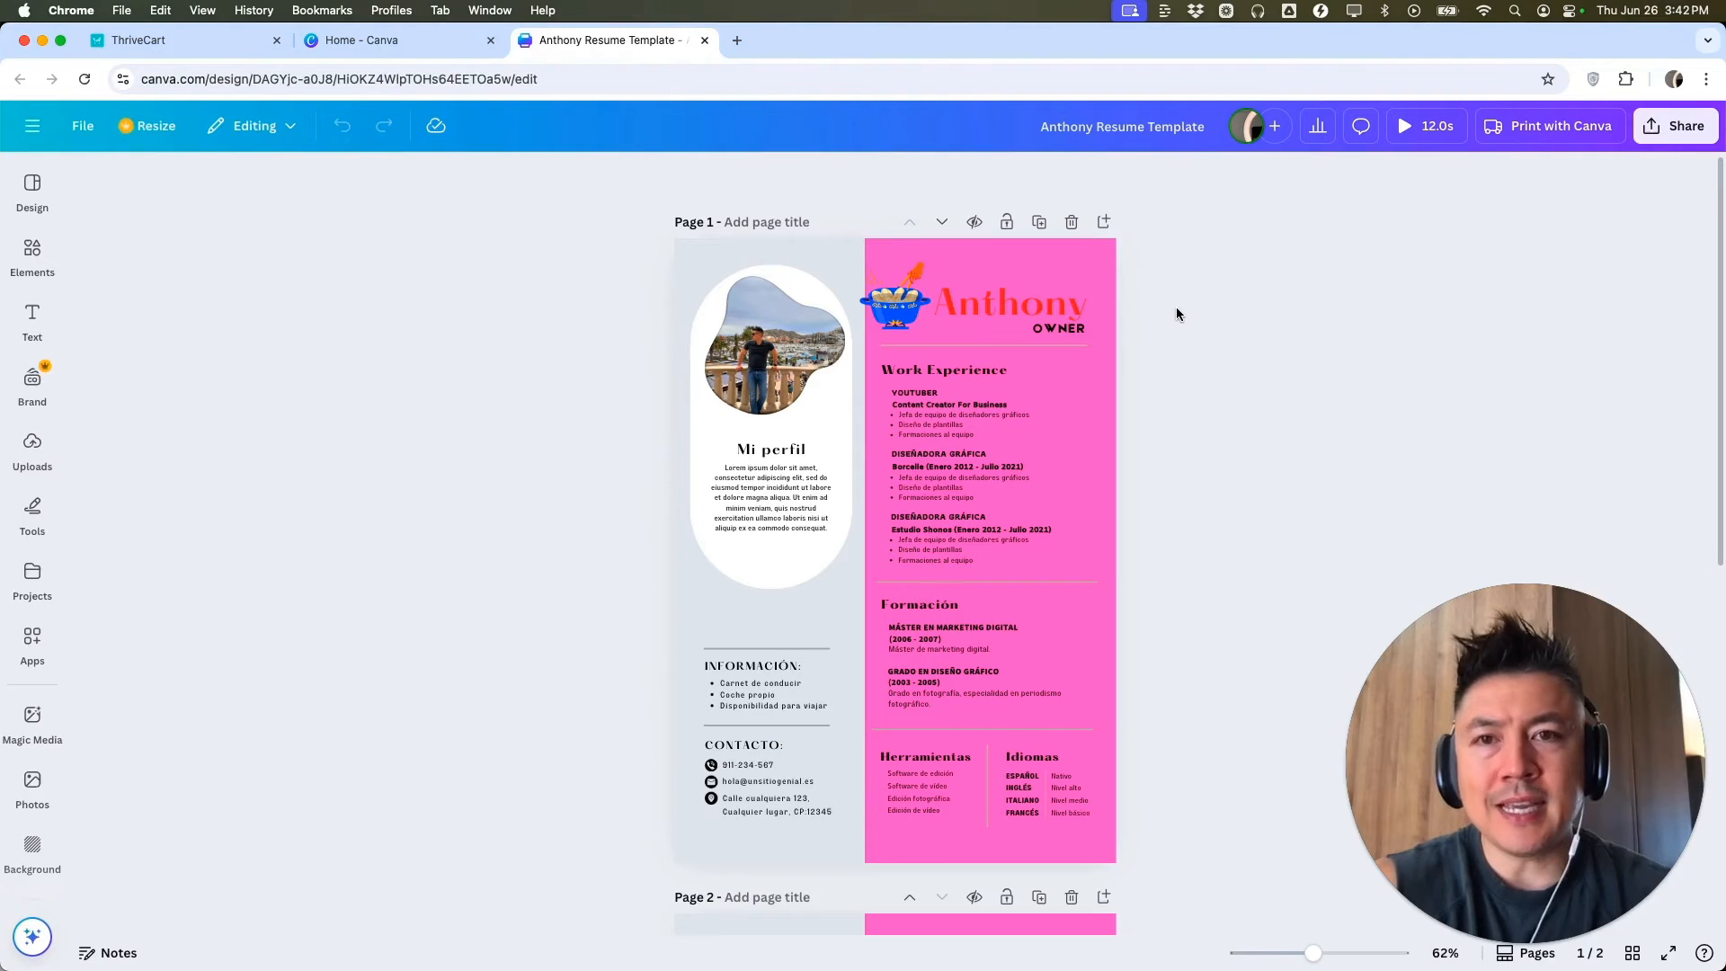
- Create a shareable template link for the resume design and copy it
left_click(1674, 126)
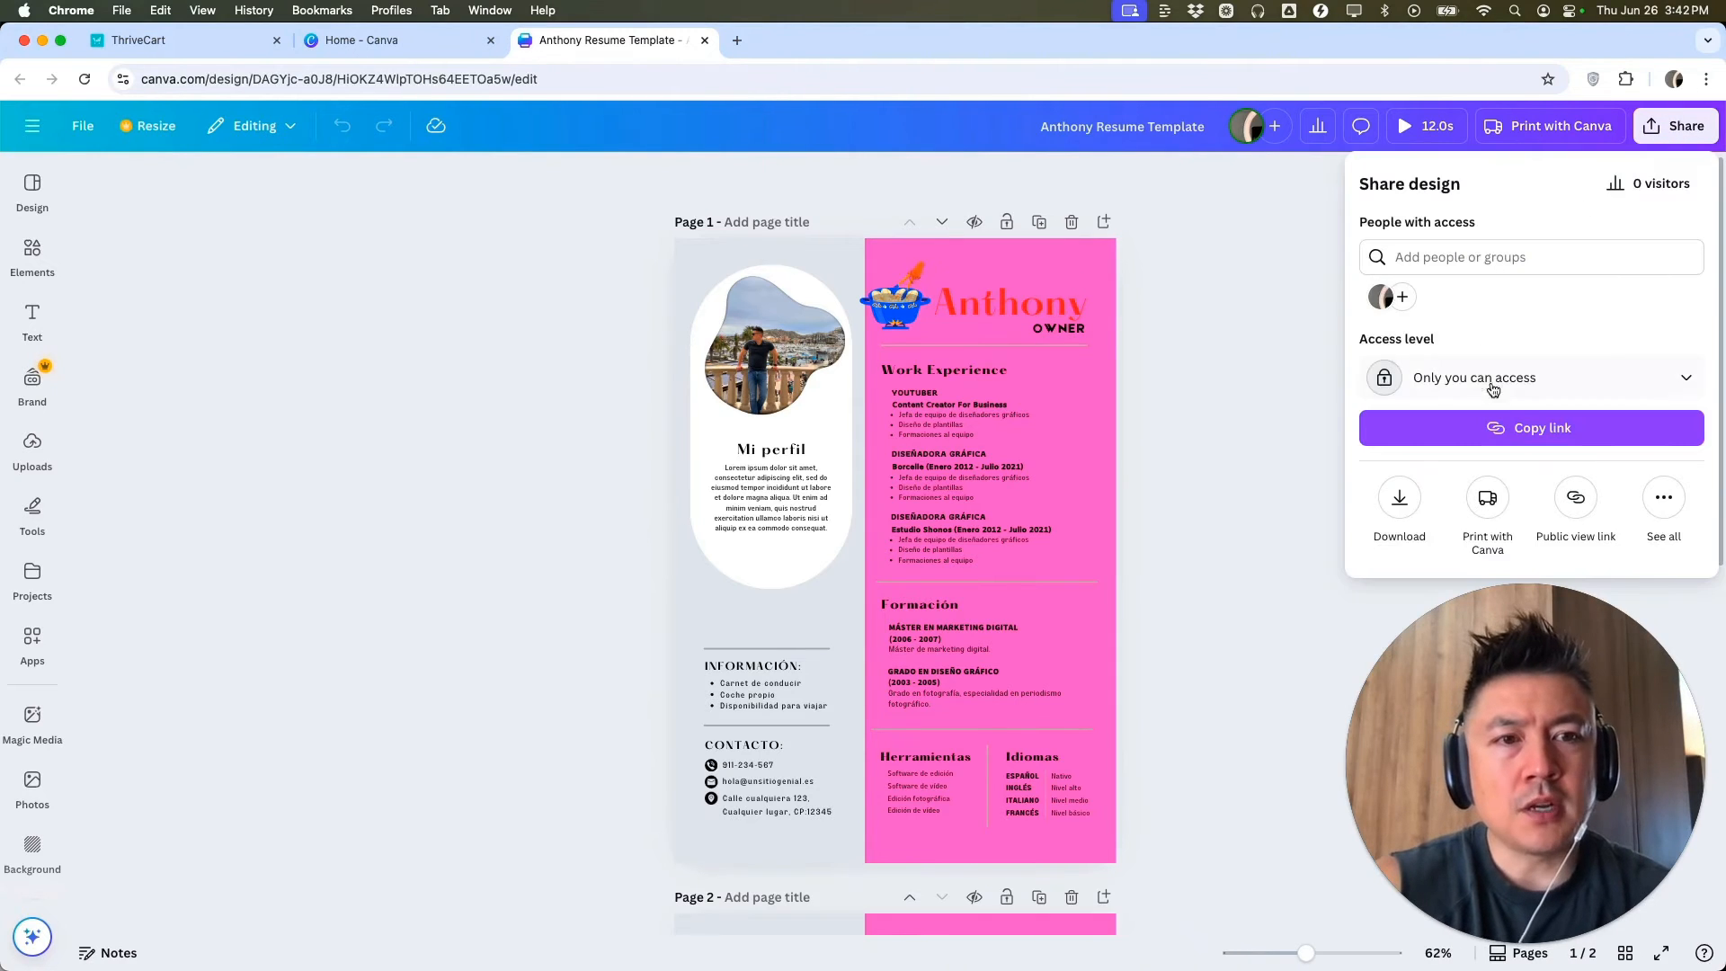
left_click(1663, 499)
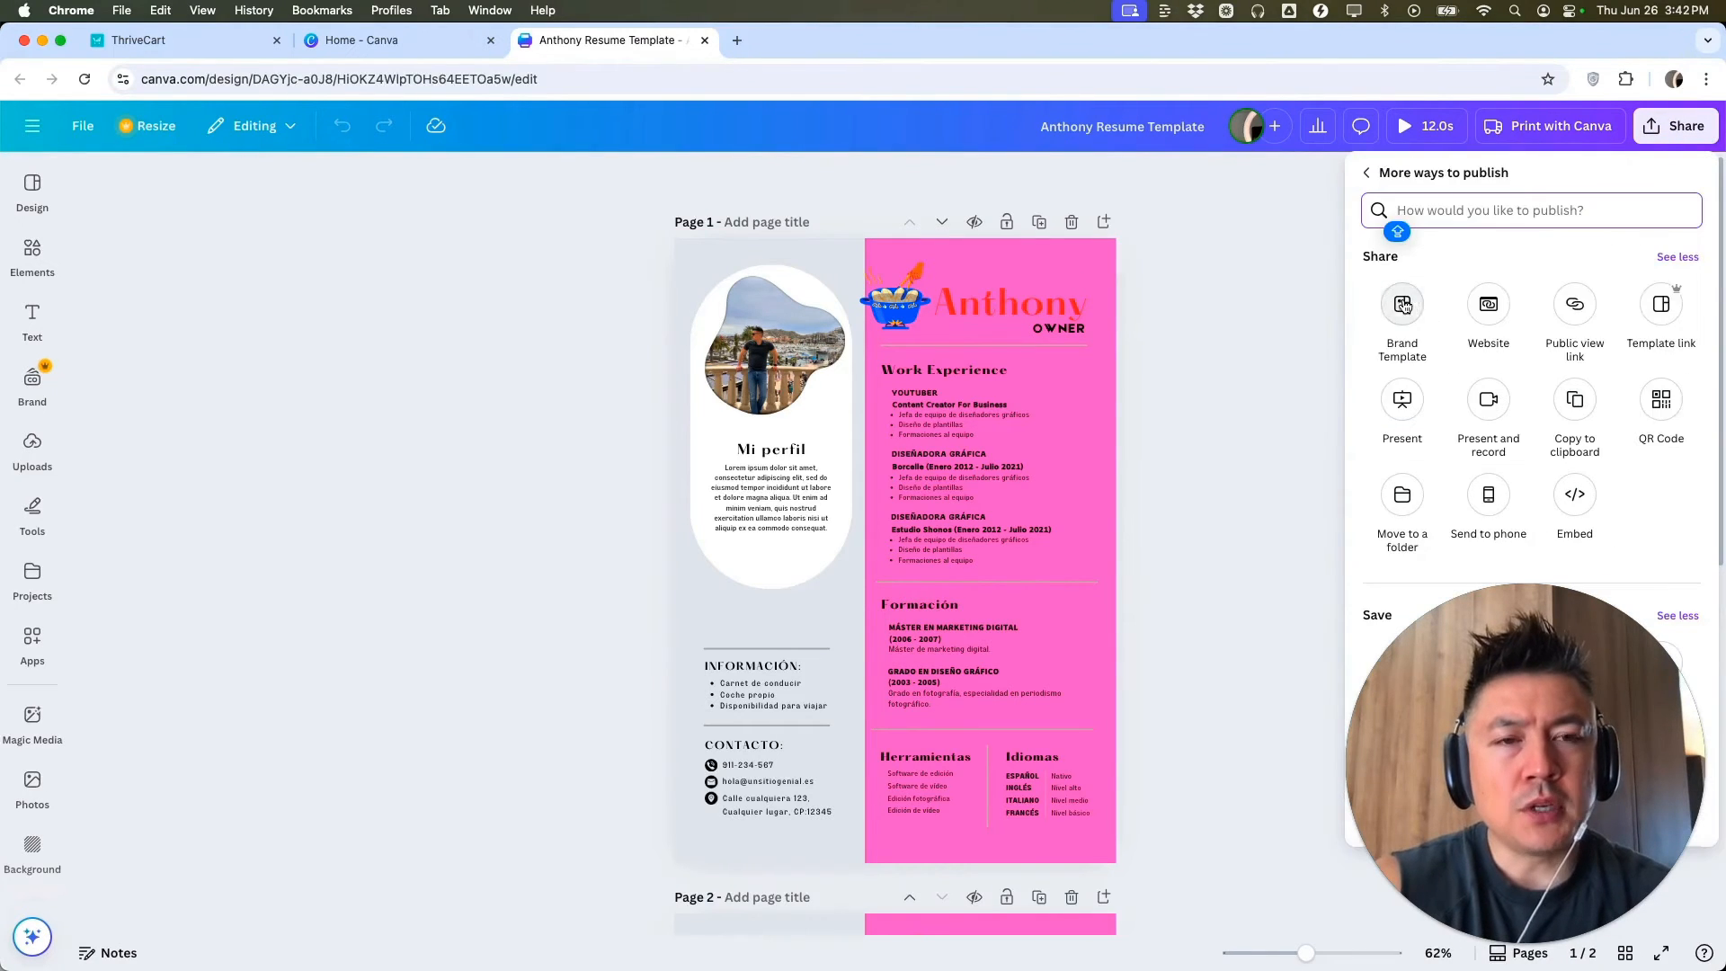
left_click(1662, 306)
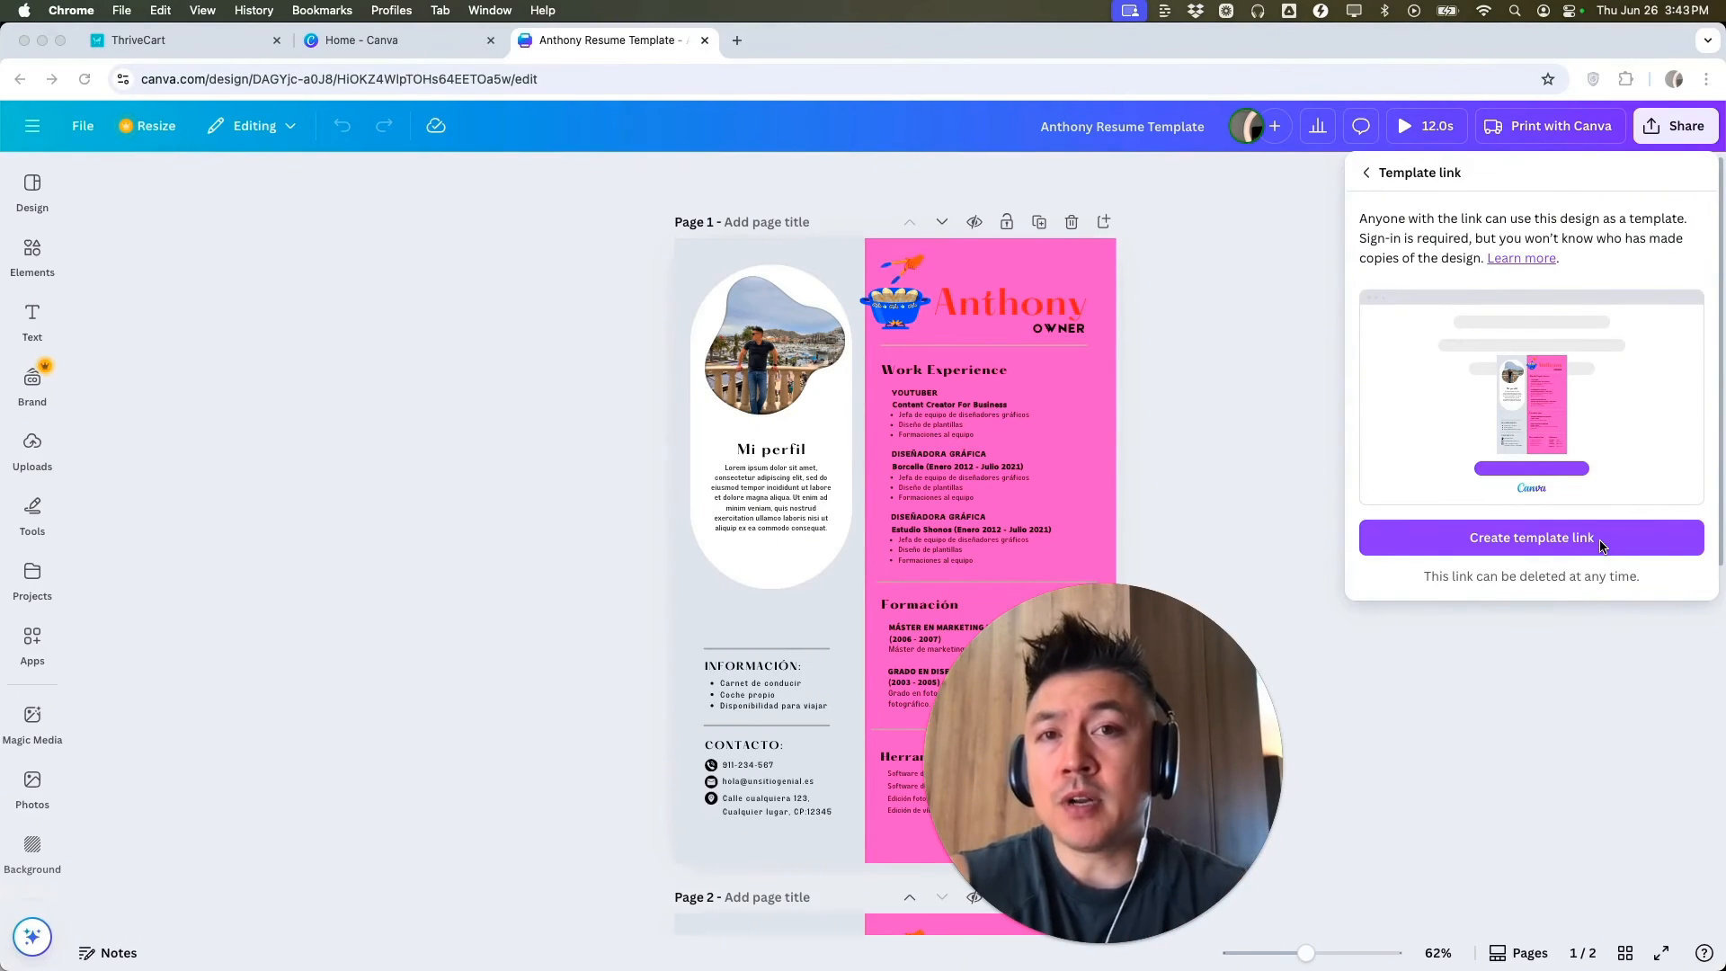
left_click(1475, 537)
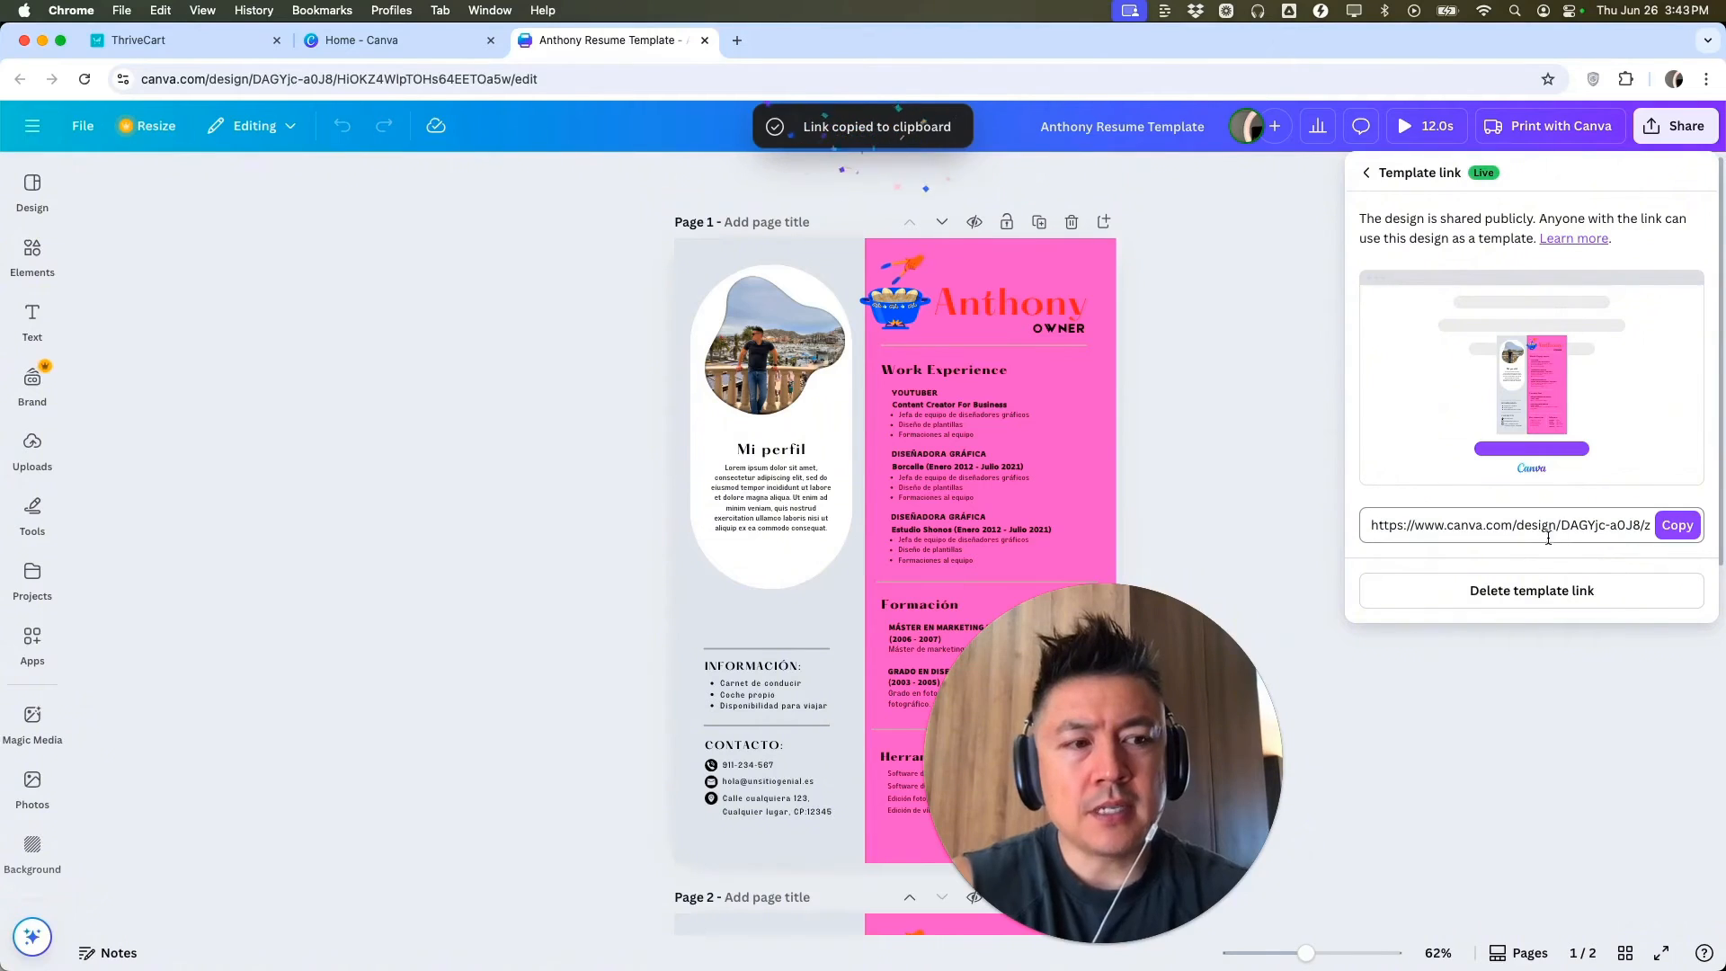
left_click(1692, 526)
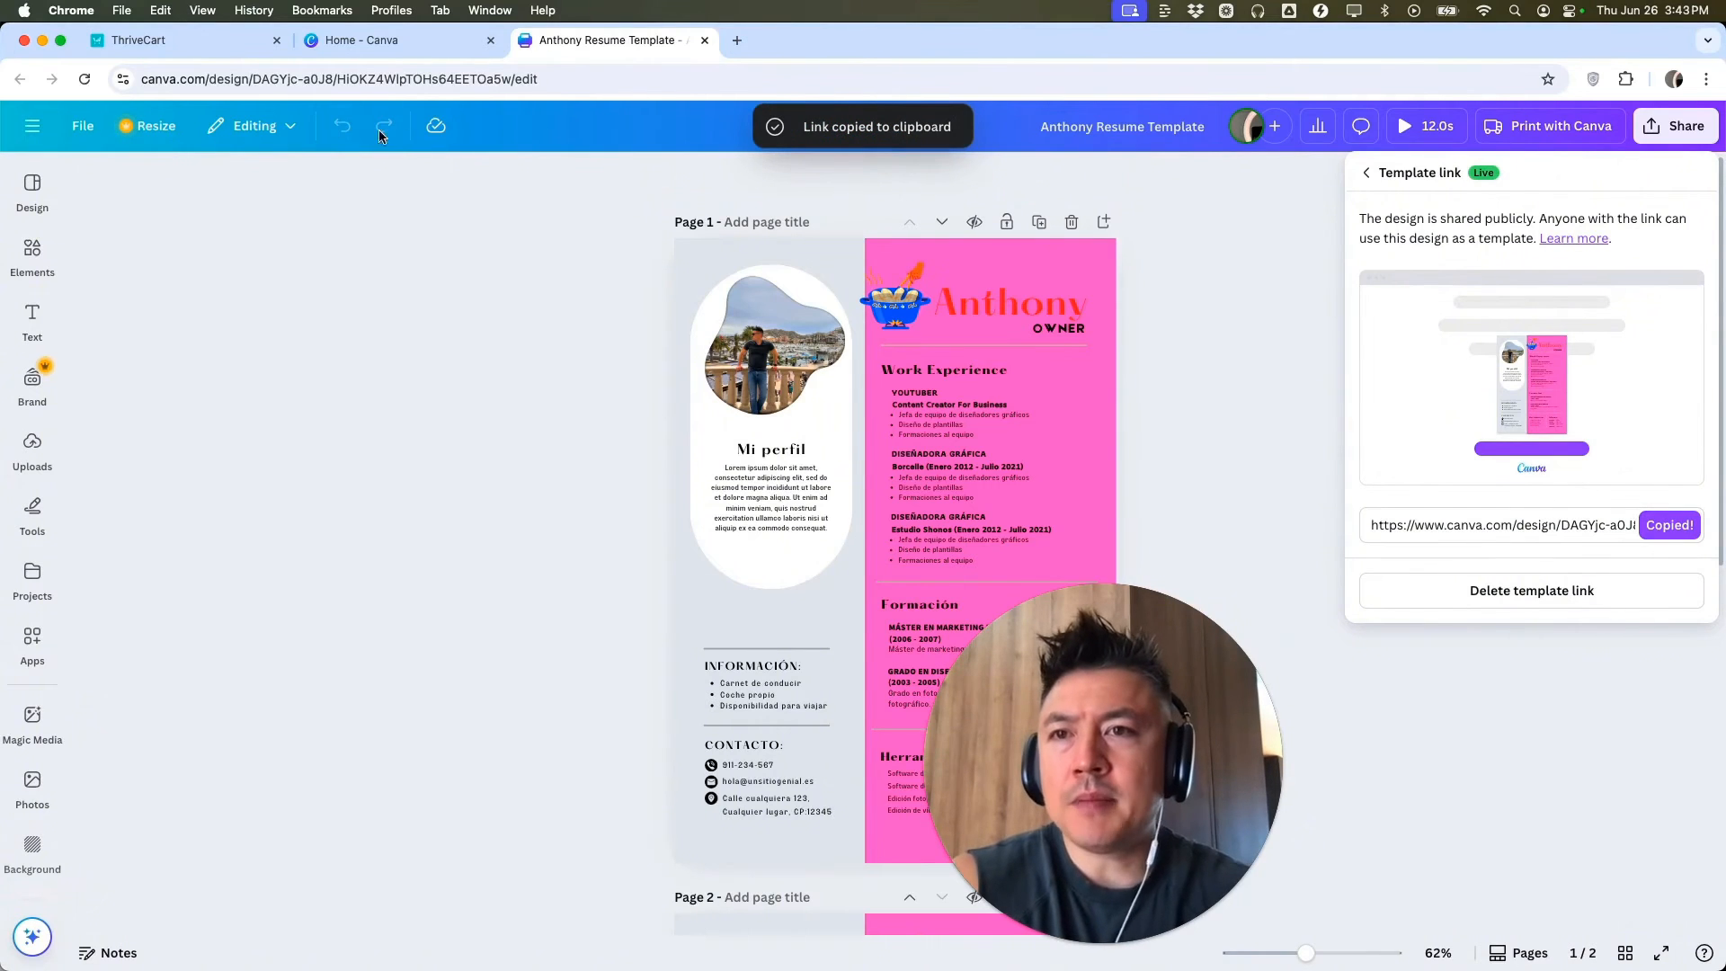
- Return to ThriveCart, paste the copied template link as the Success URL and set the URL expiration to A week
left_click(173, 41)
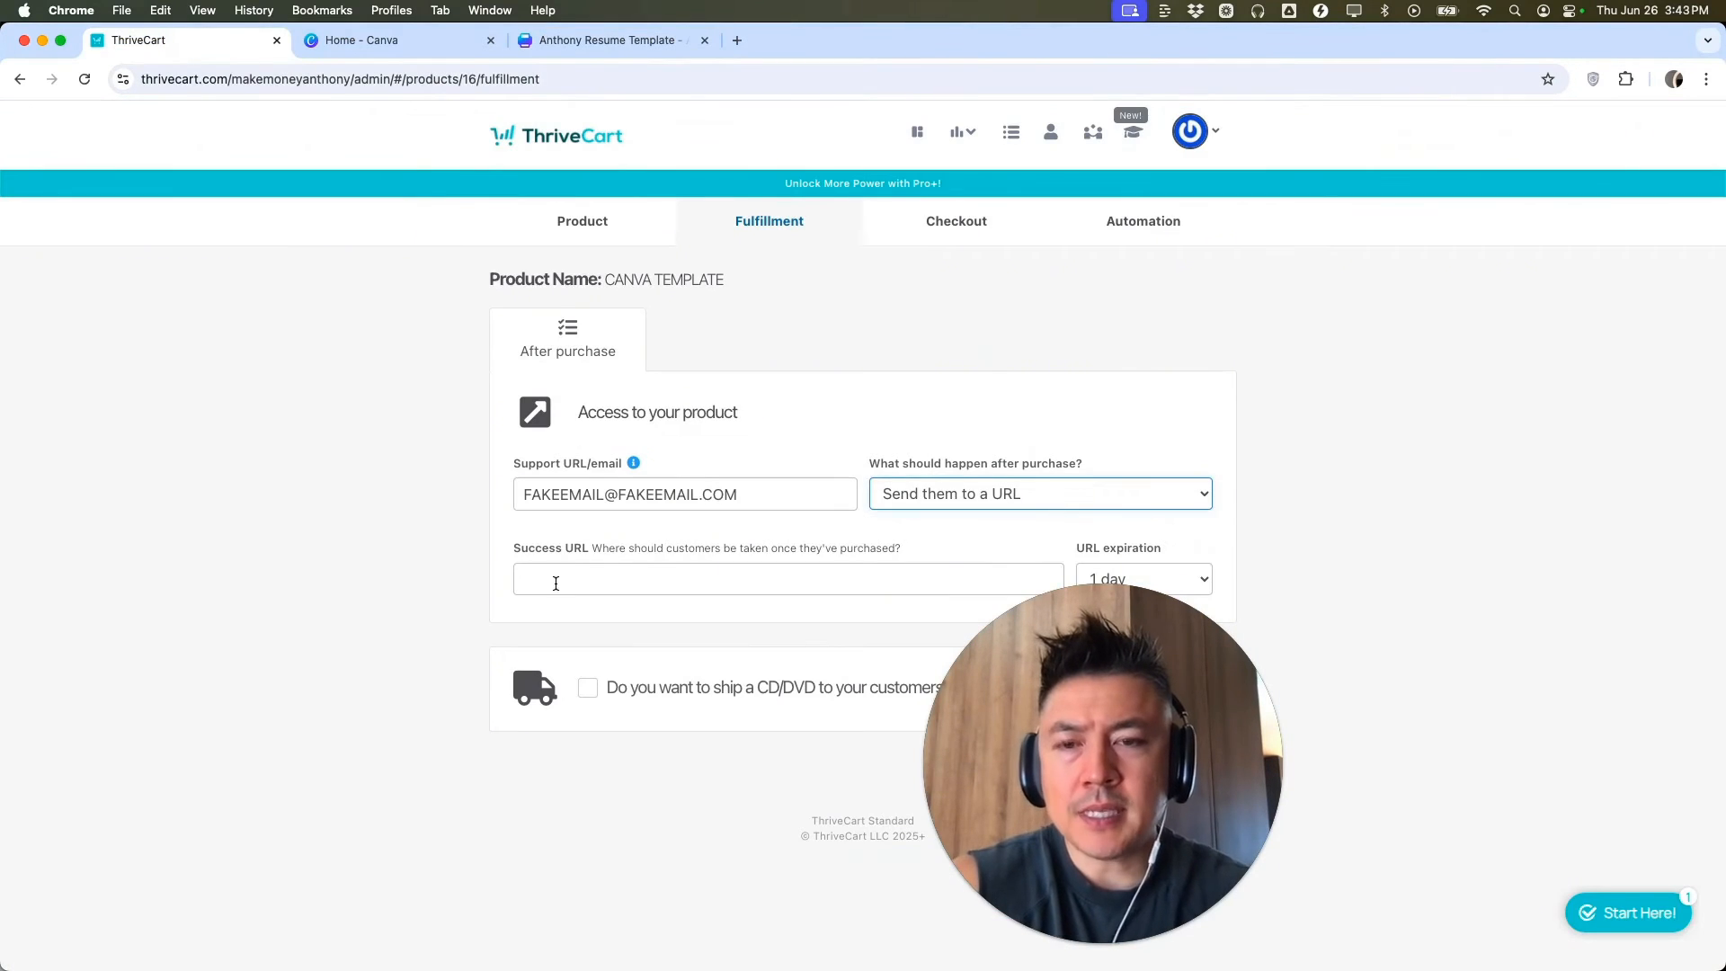
left_click(555, 582)
key("super+v")
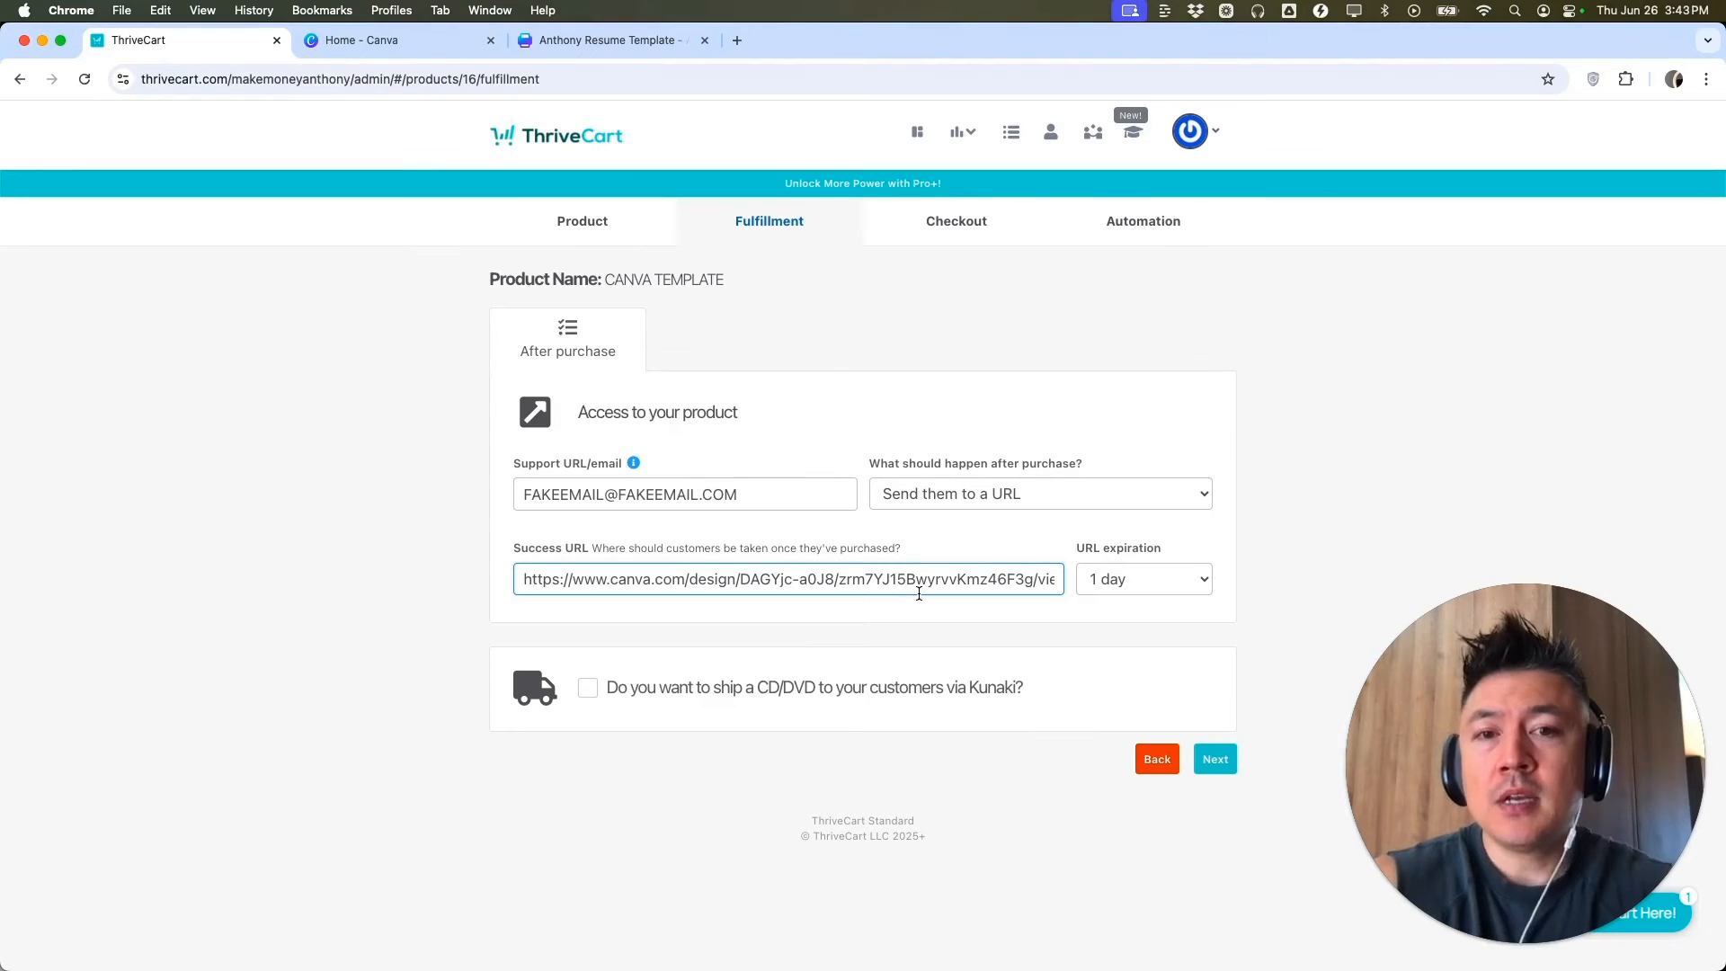
left_click(1154, 587)
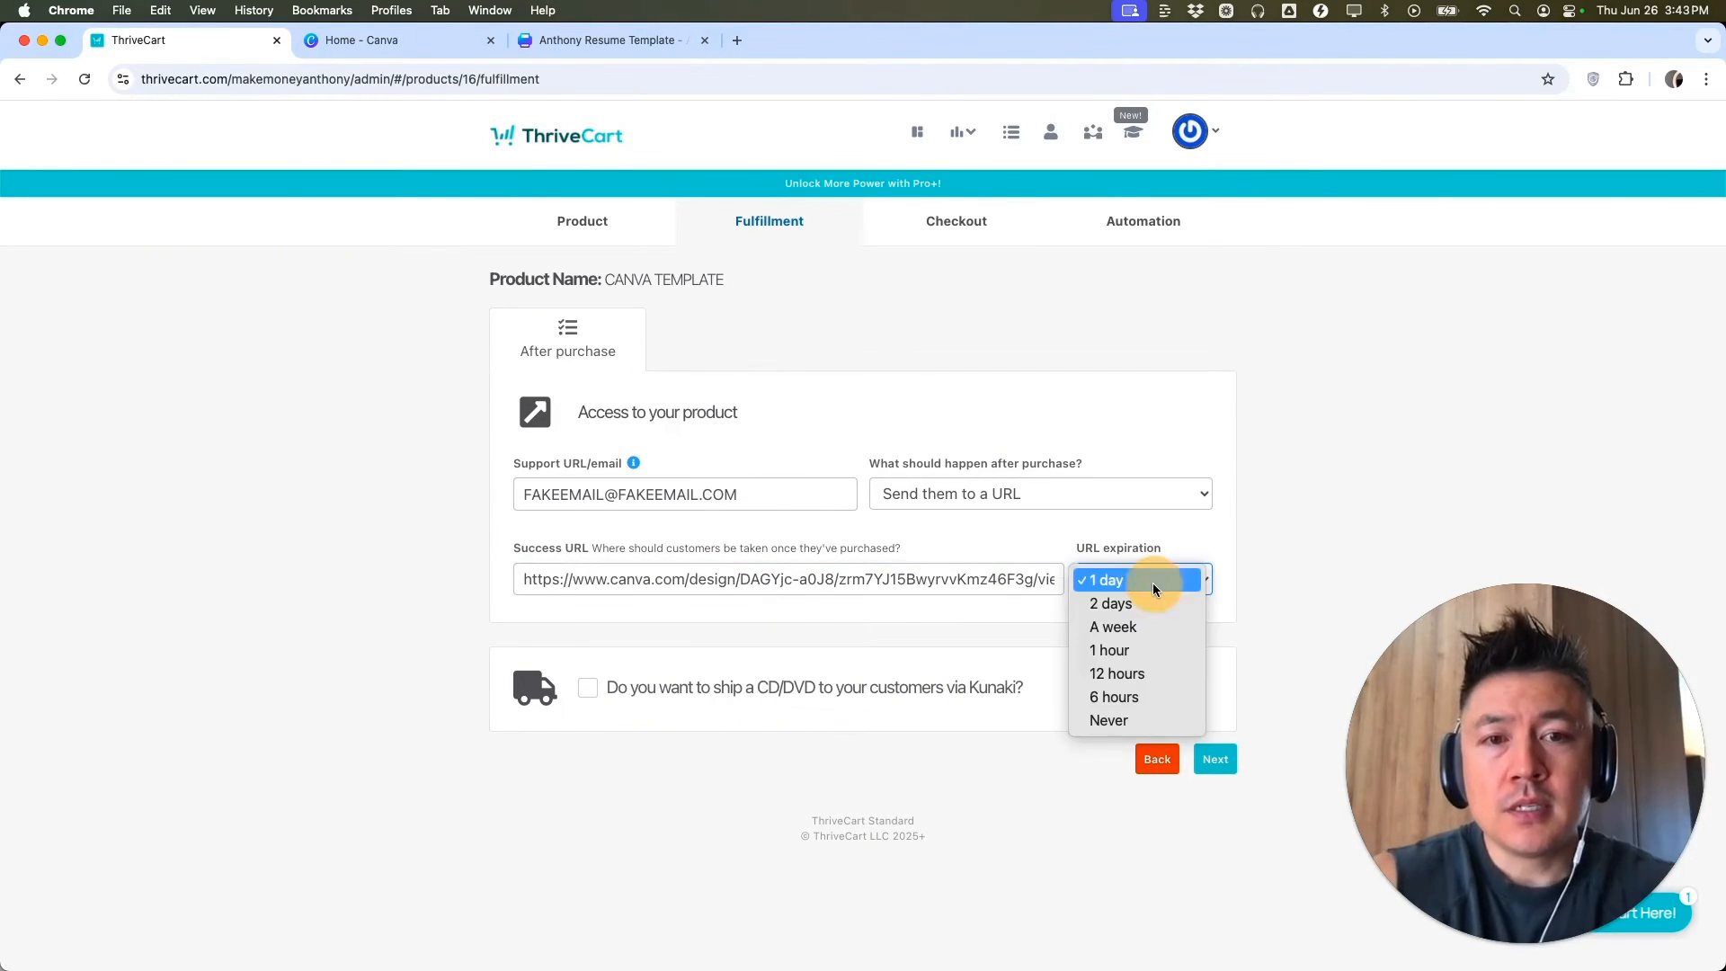
left_click(1131, 624)
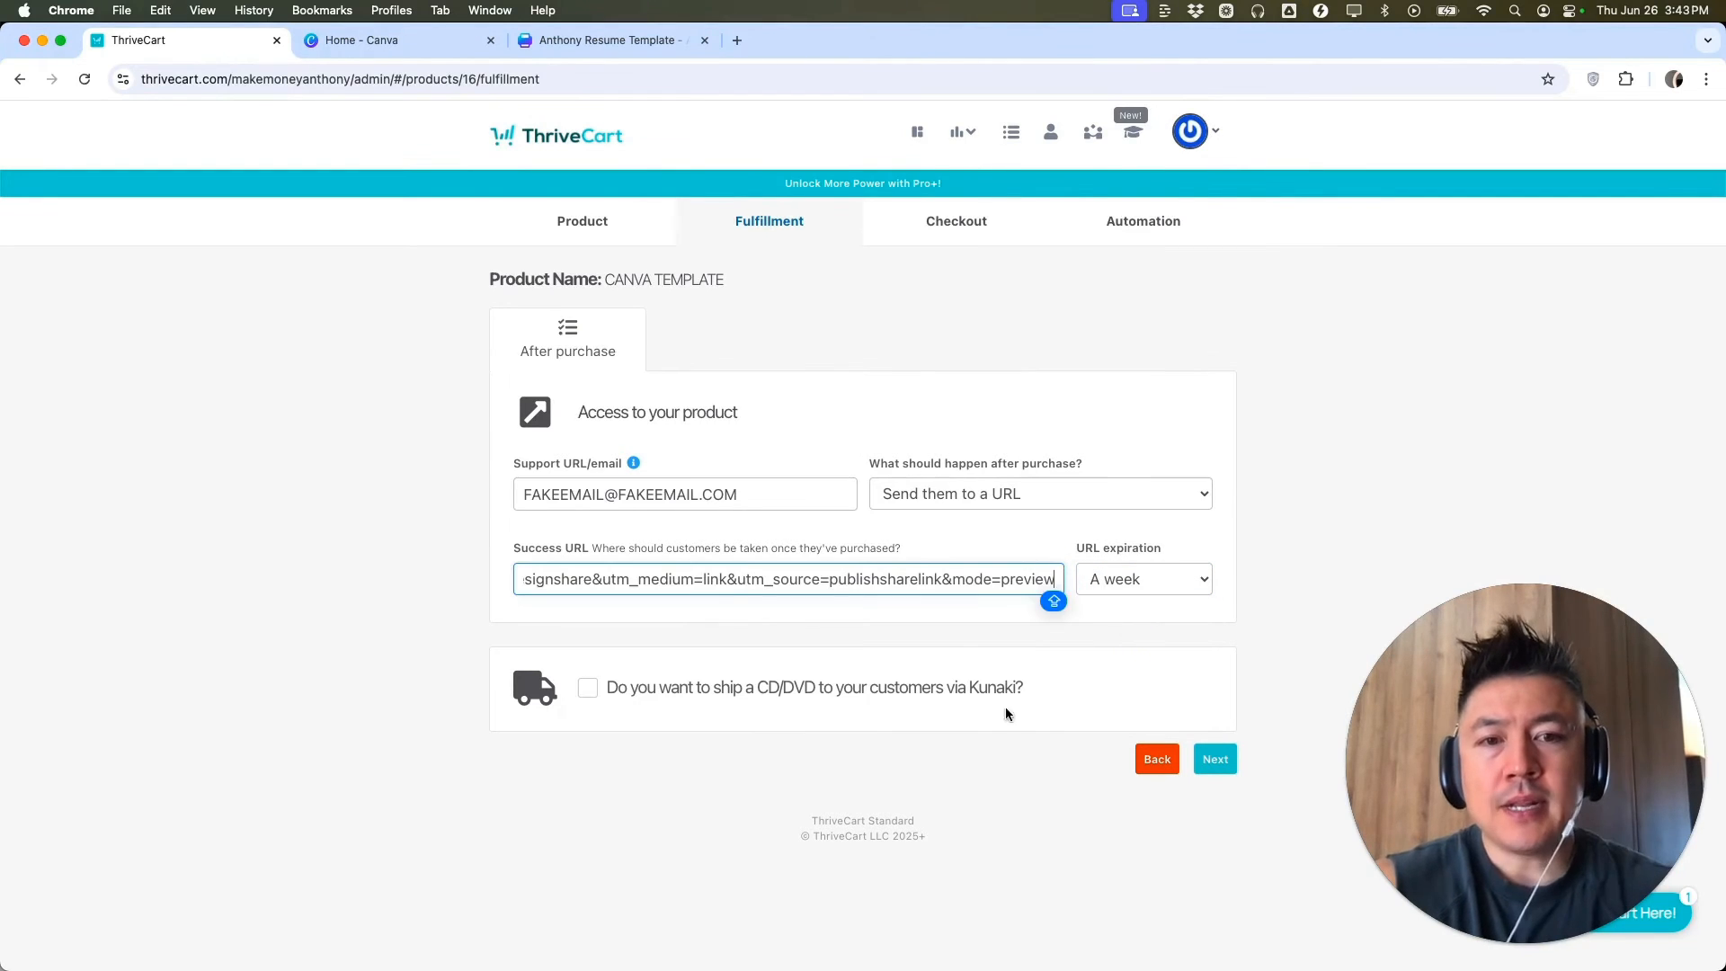
- Continue to the checkout stage and choose the light two-column checkout design with green bullet icons from the gallery
left_click(1213, 759)
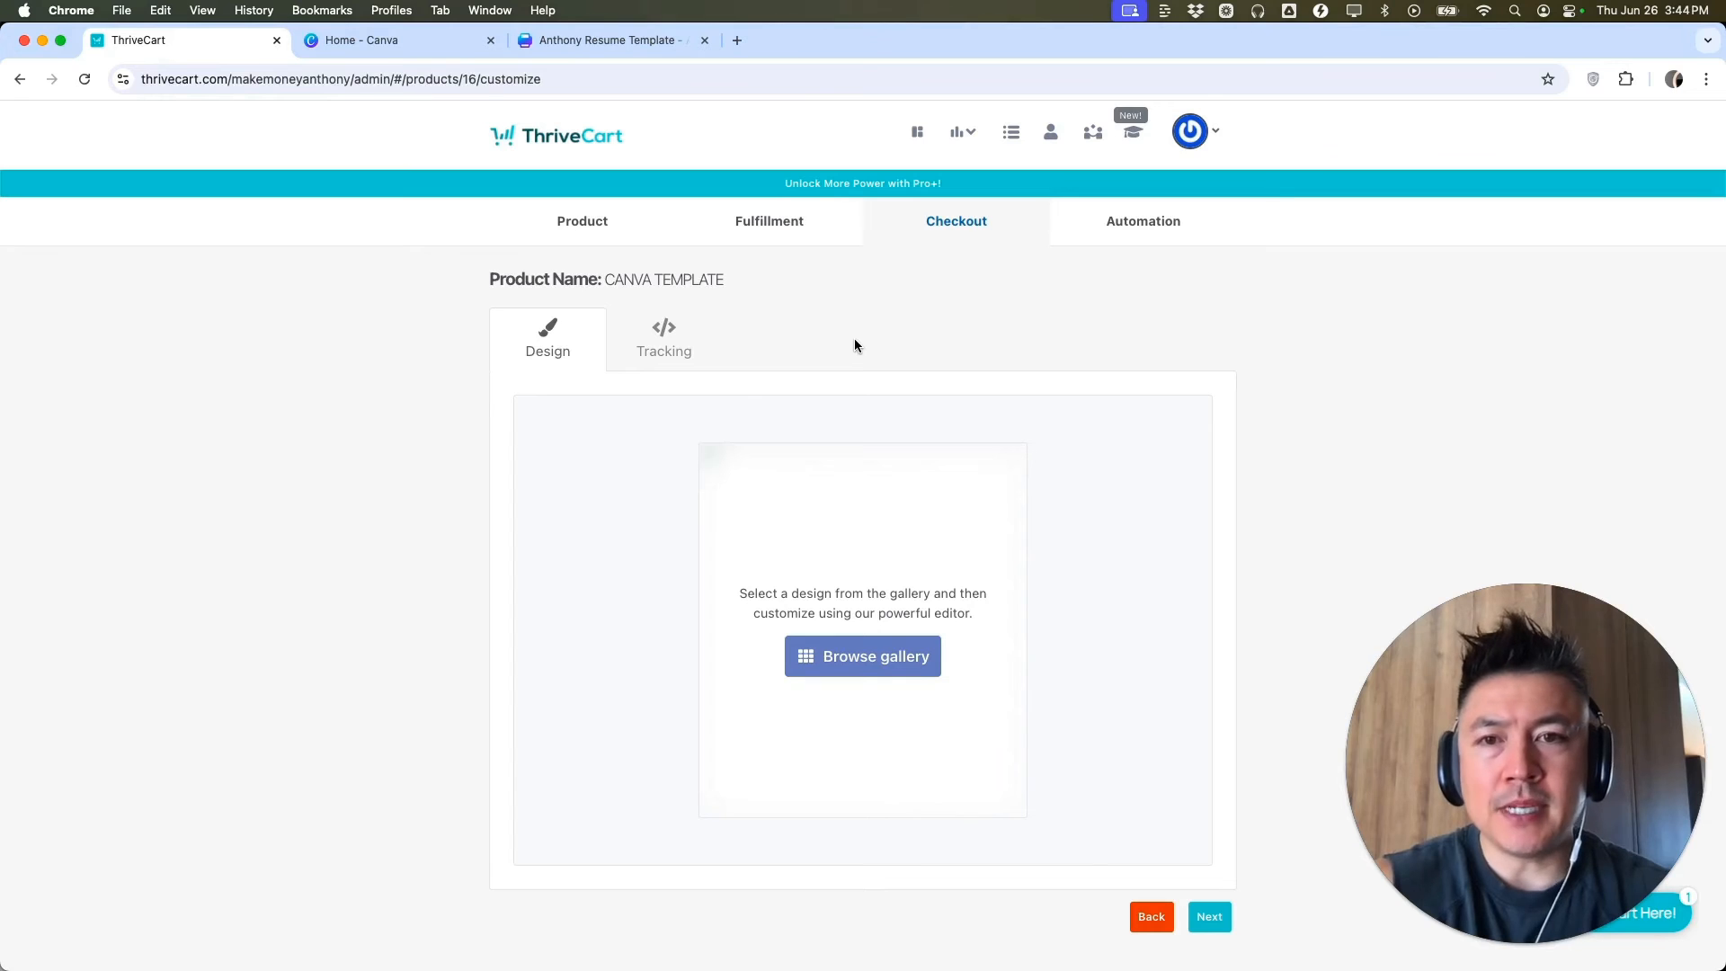
left_click(873, 664)
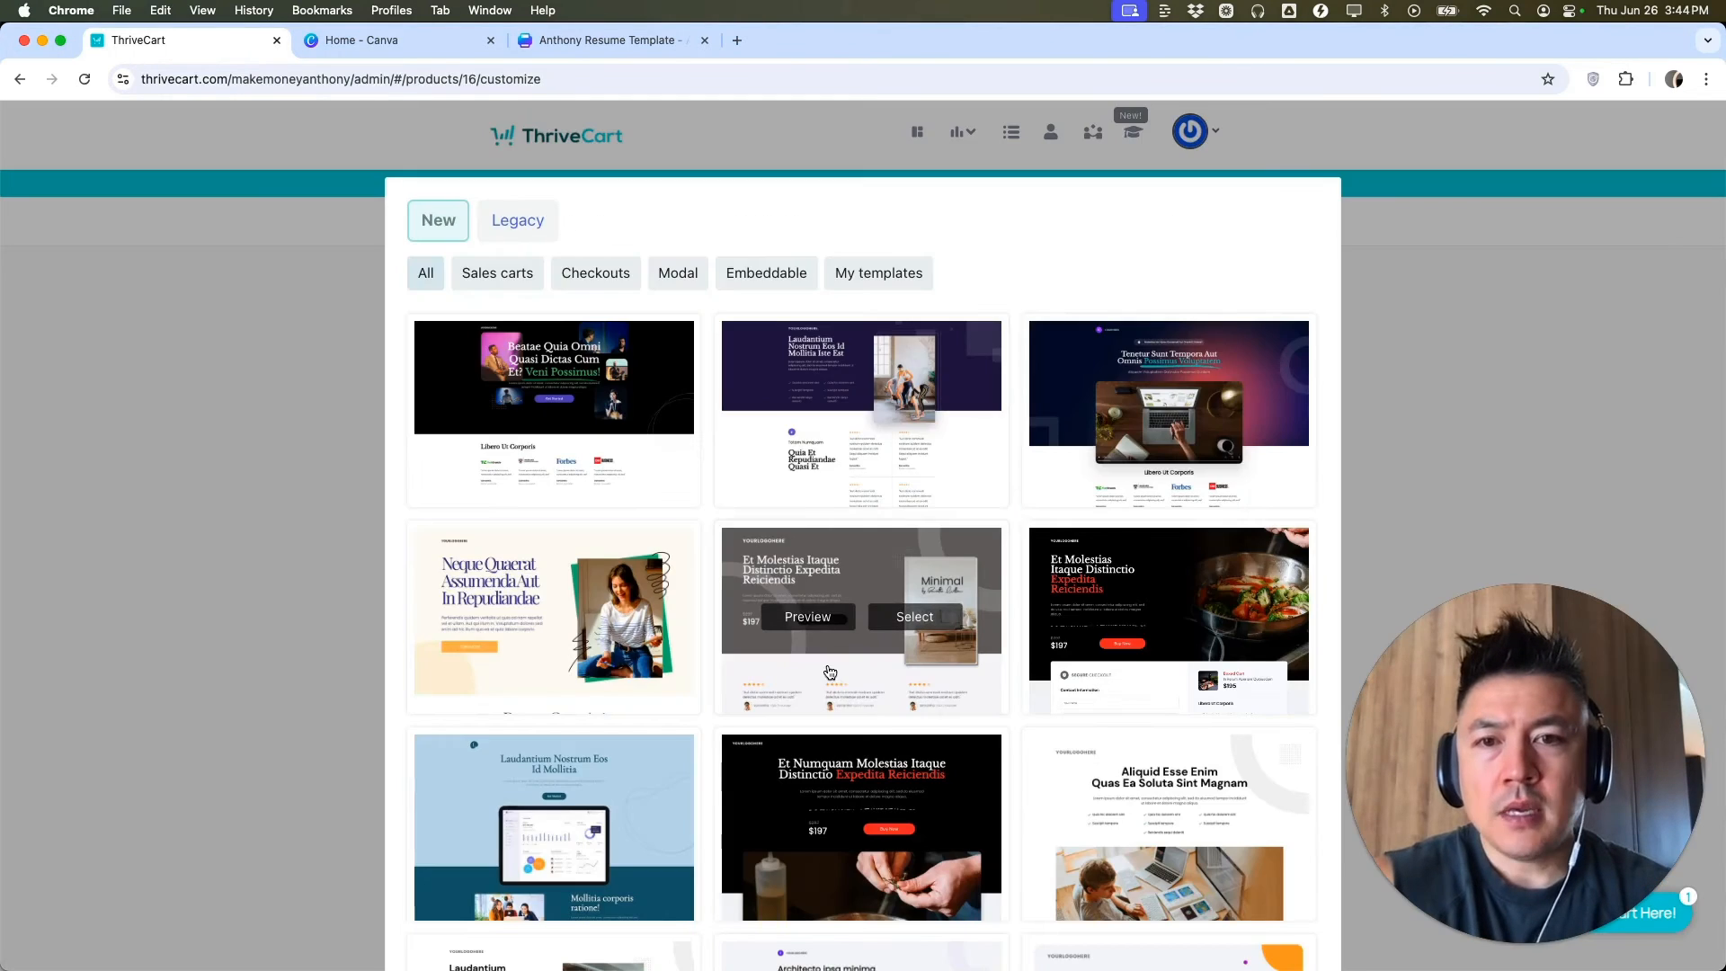
scroll(829, 673, "down", 10)
scroll(829, 673, "up", 3)
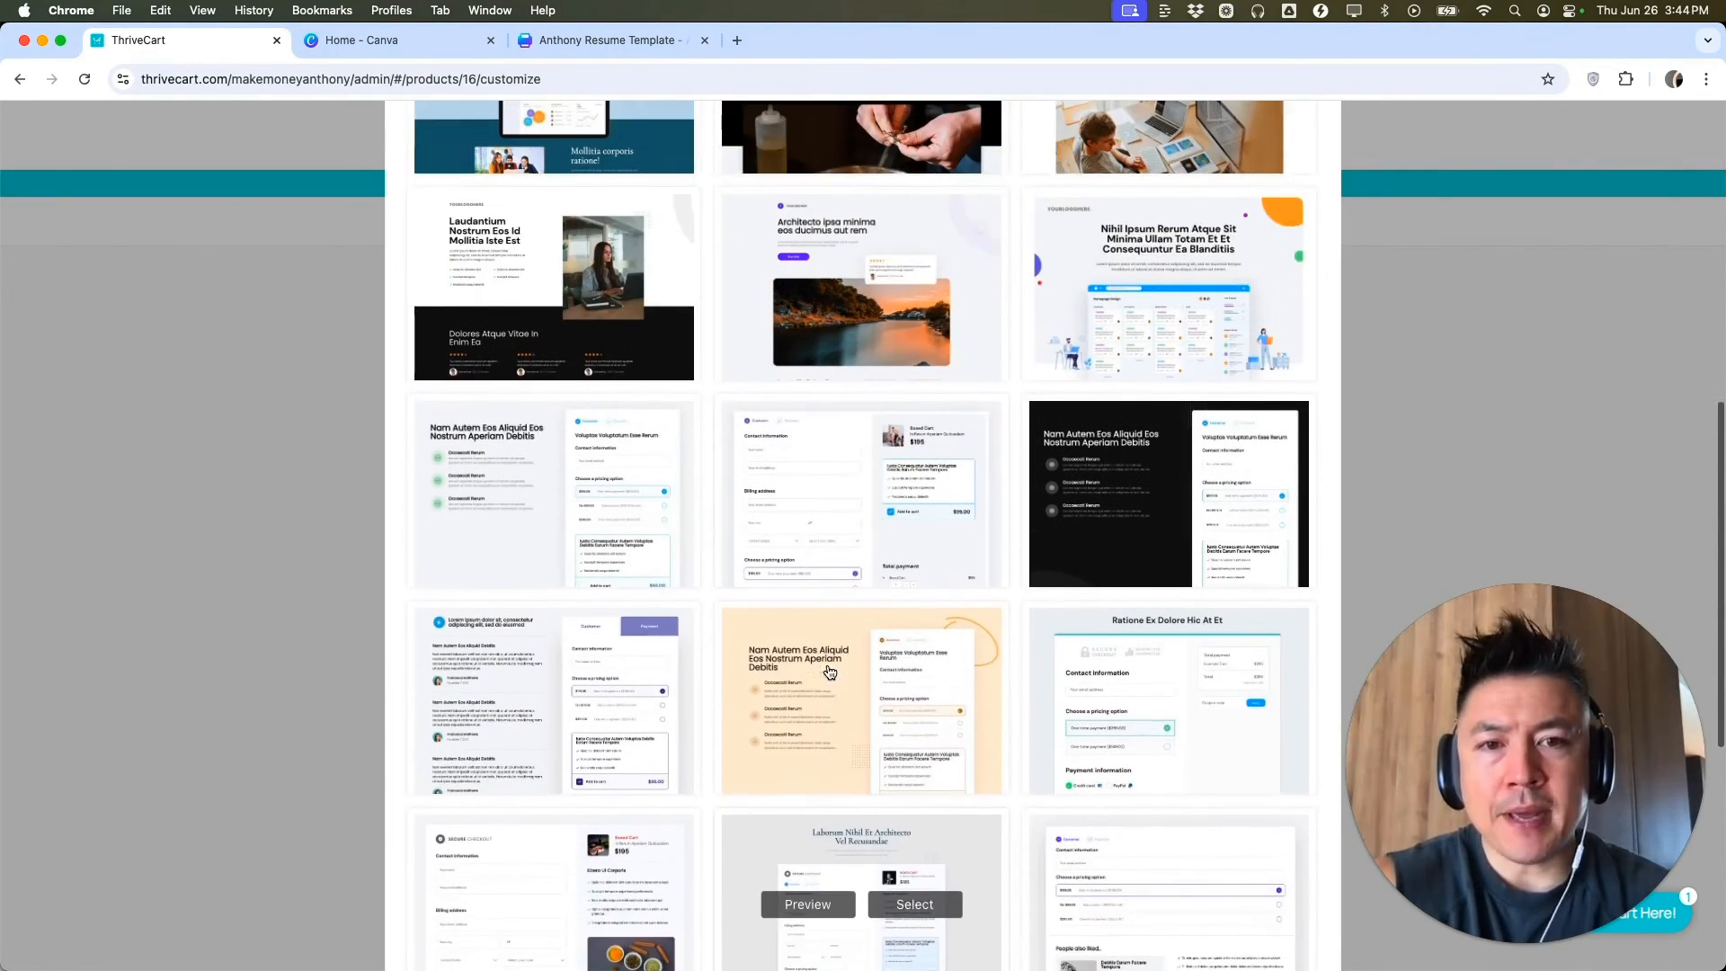
left_click(618, 506)
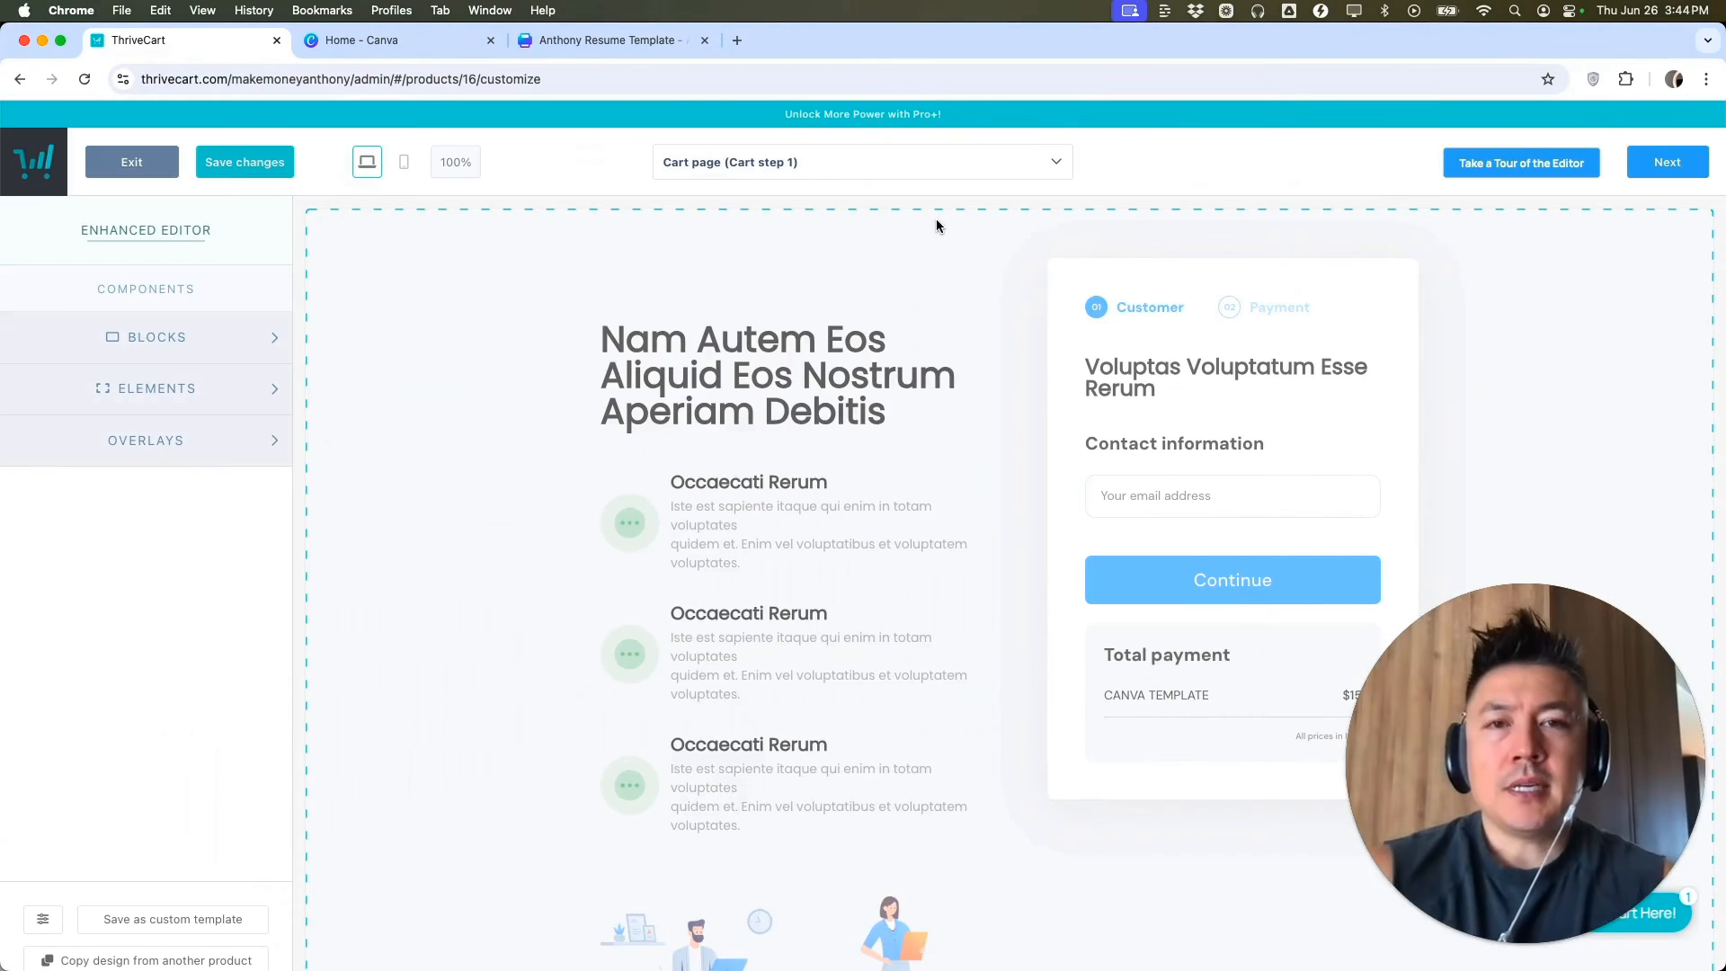
- Open Cart page (Cart step 2) in the design editor and examine its payment section
left_click(868, 167)
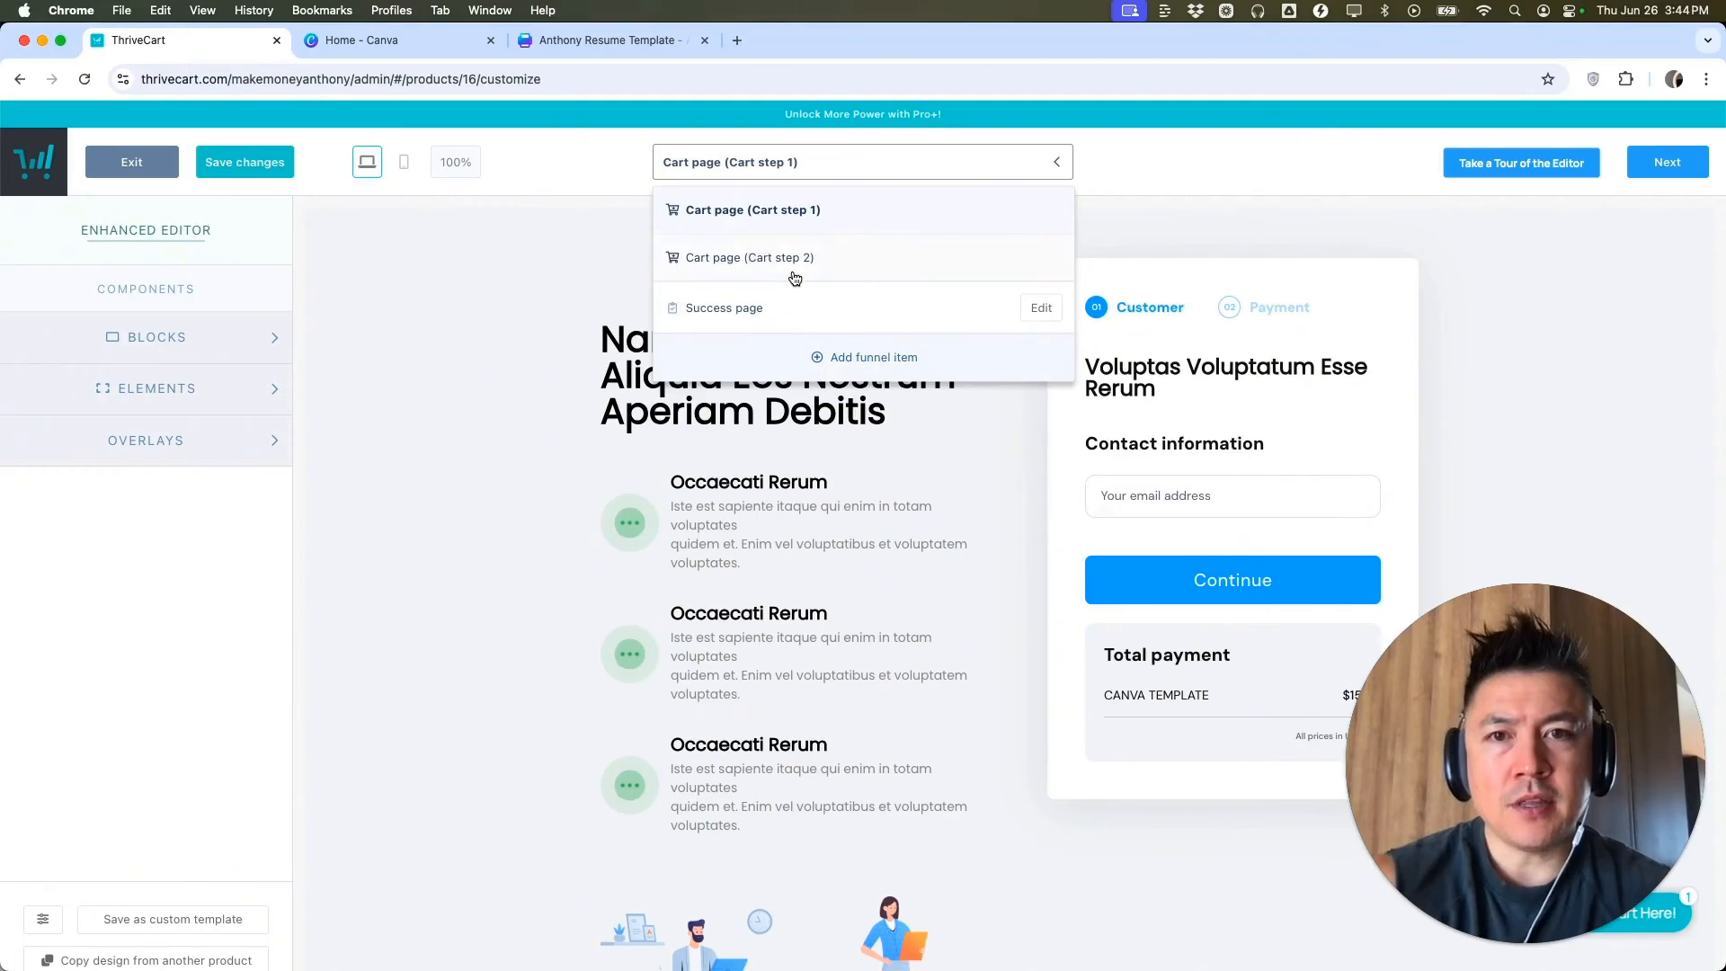
left_click(795, 266)
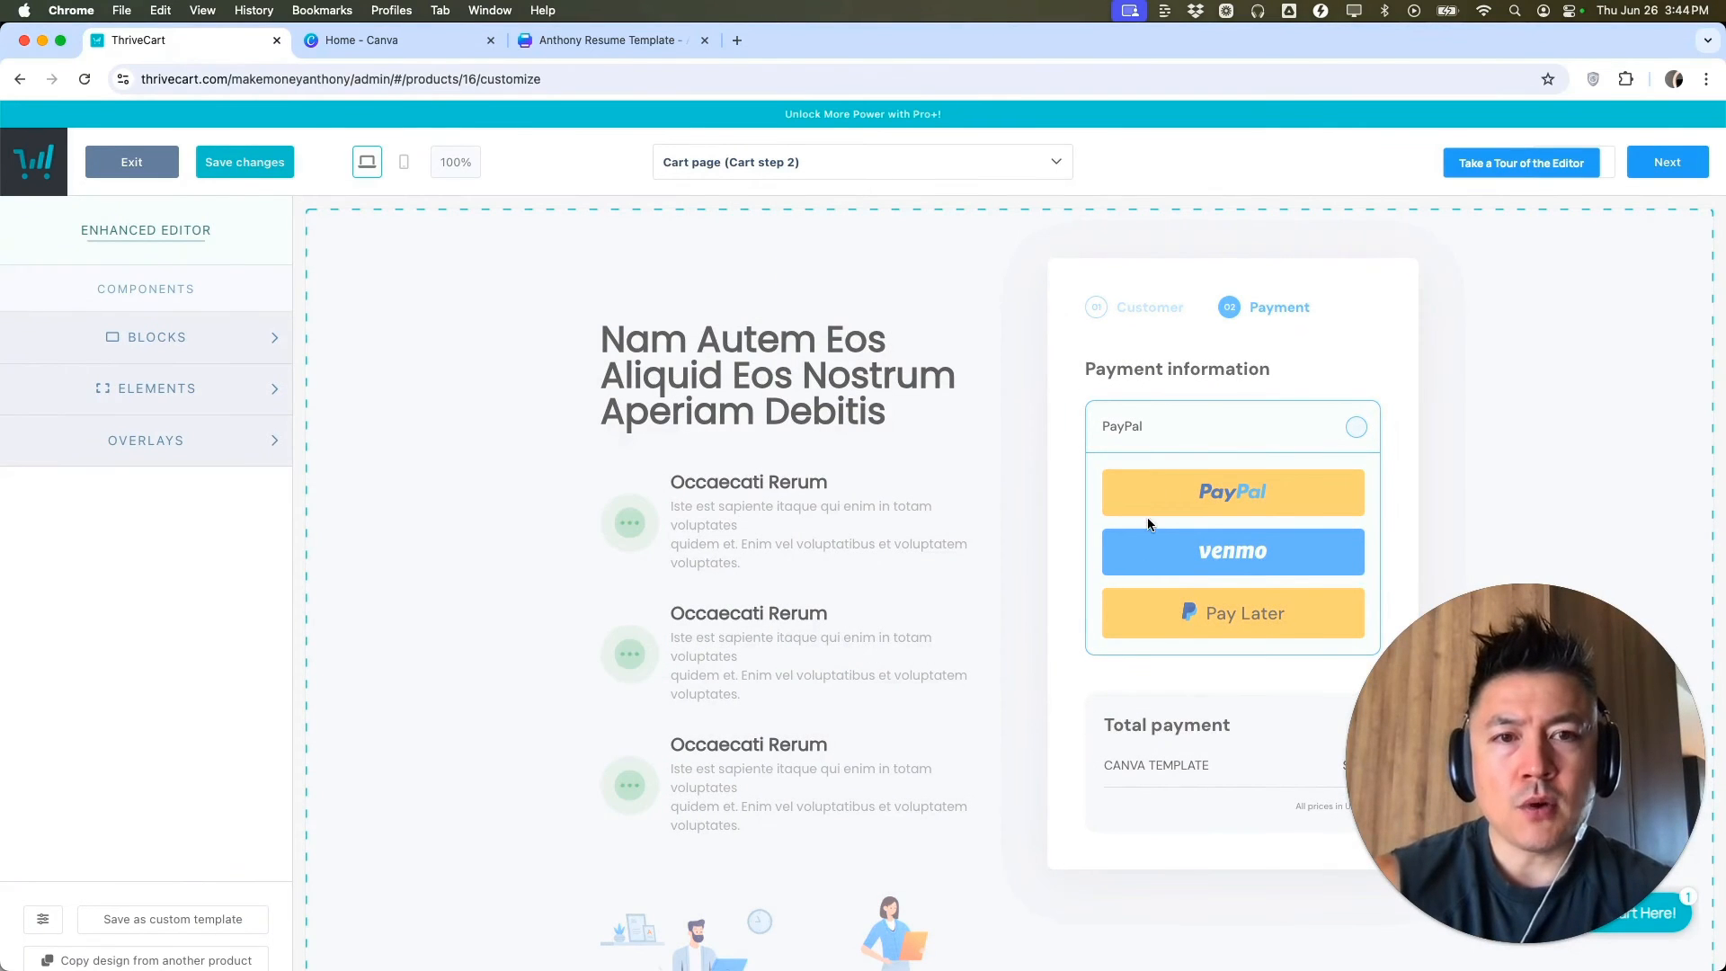
scroll(1147, 517, "down", 2)
scroll(1147, 518, "up", 2)
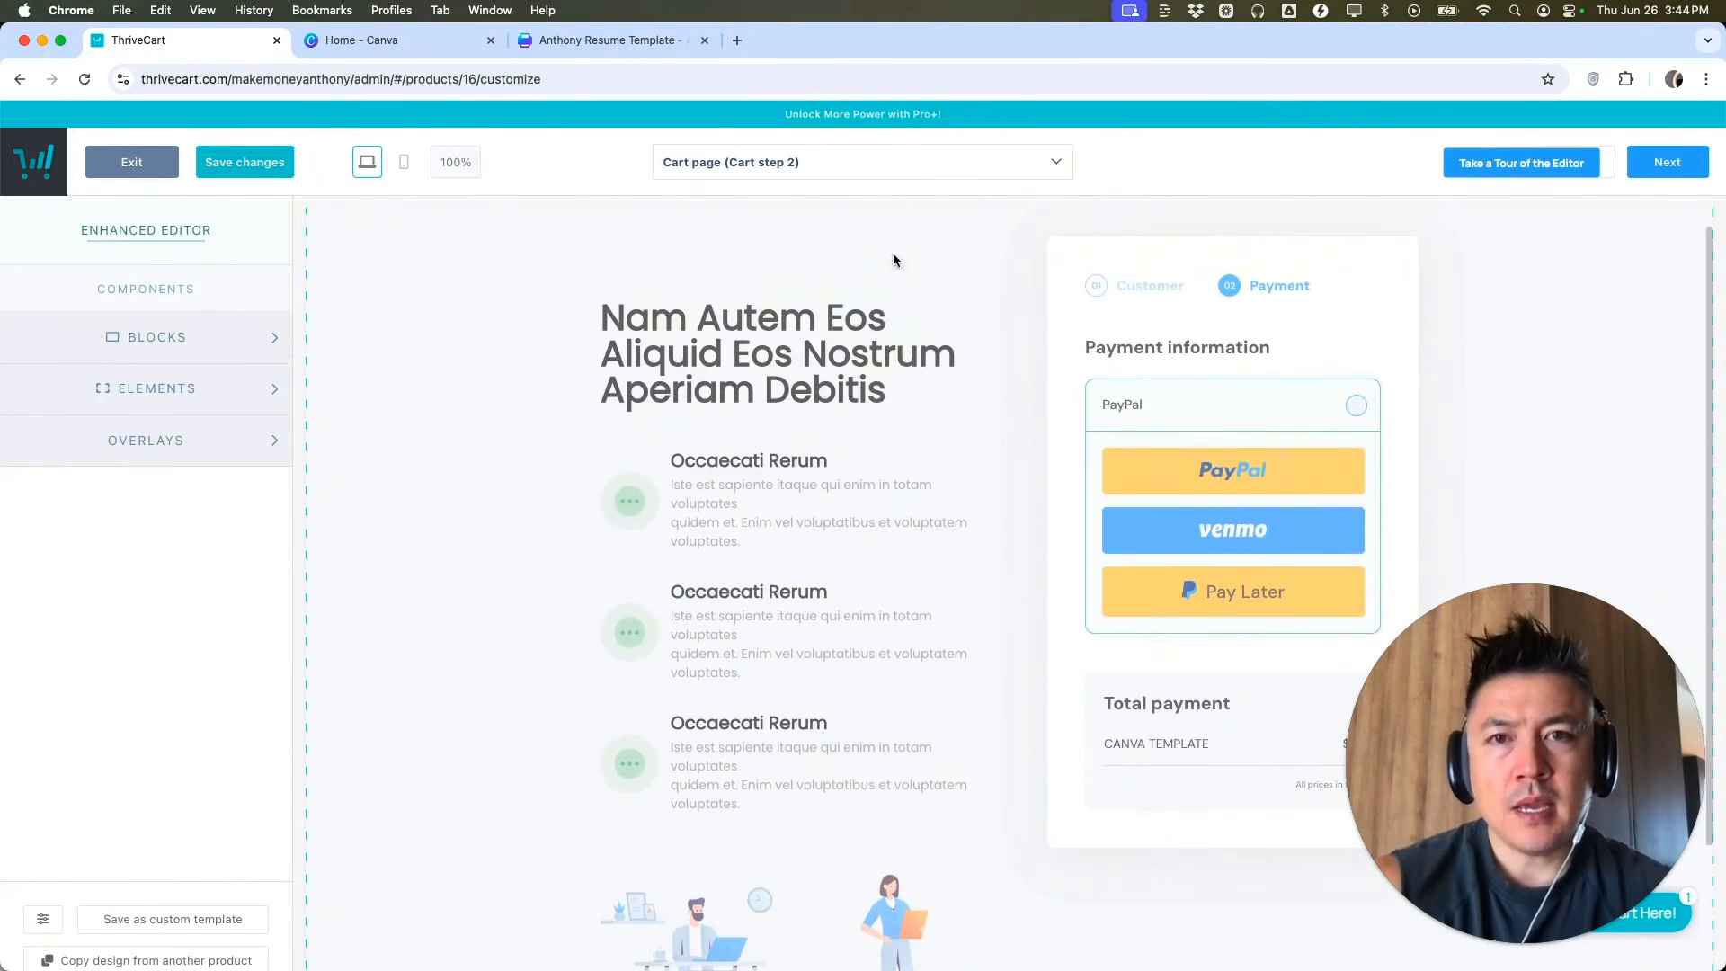
- Switch to the Success page and examine its confirmation message, invoice and product access sections
left_click(806, 165)
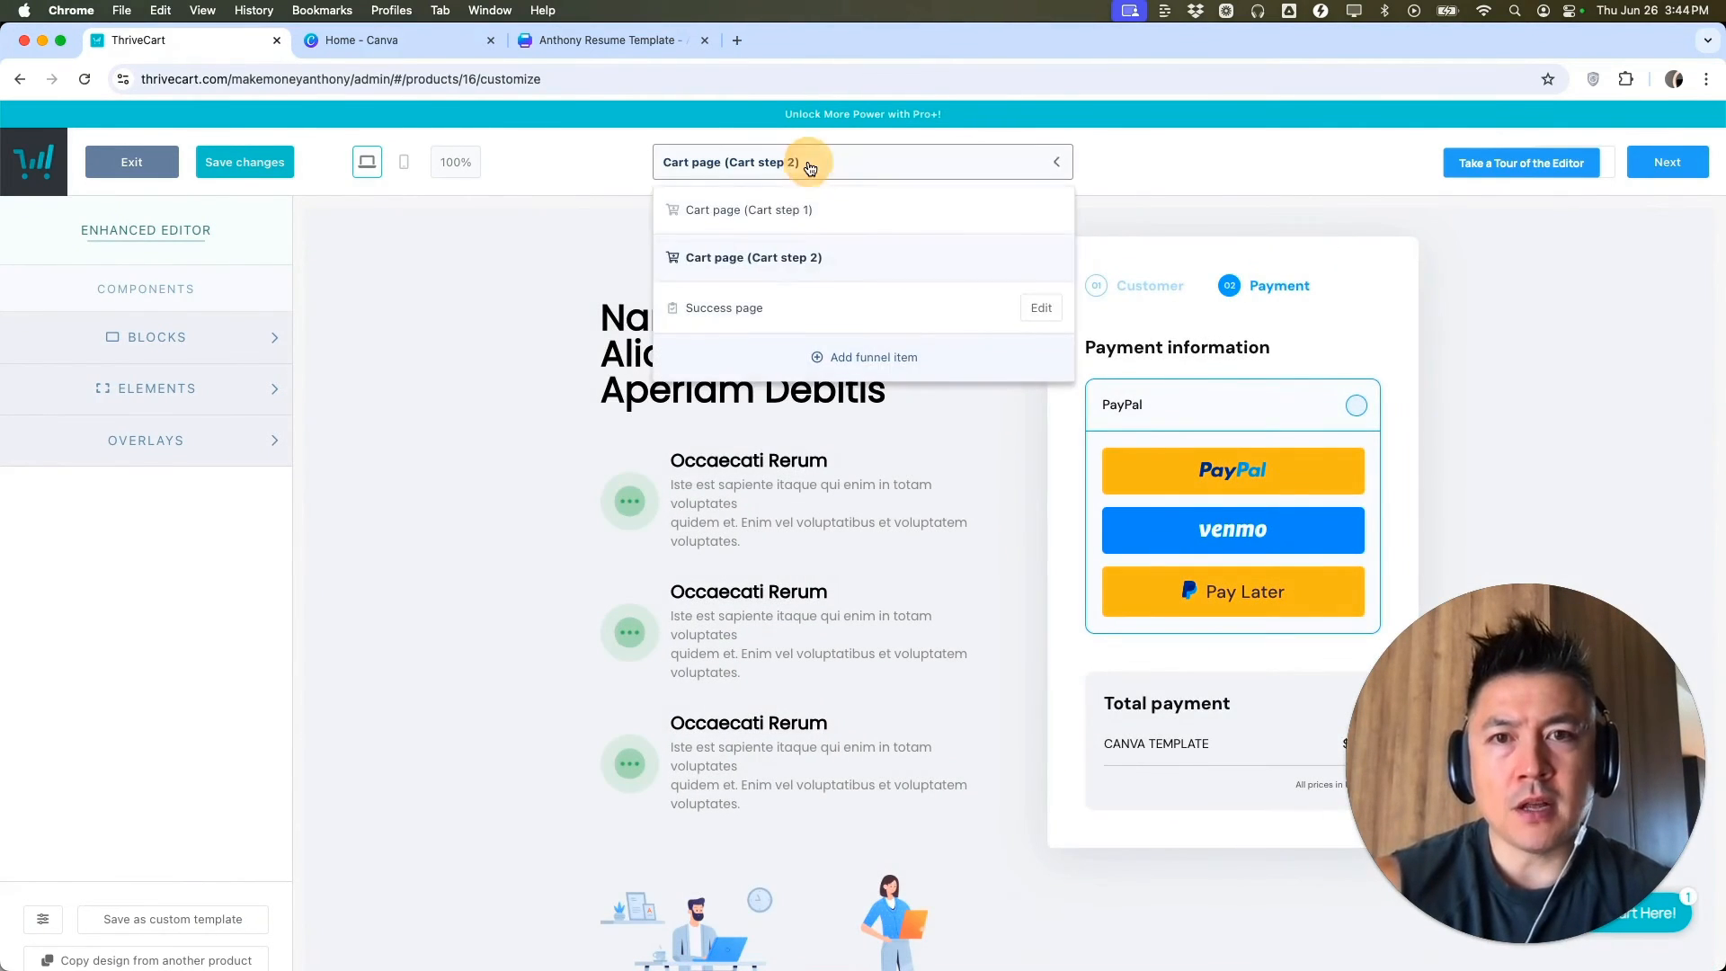
left_click(754, 309)
scroll(952, 414, "down", 1)
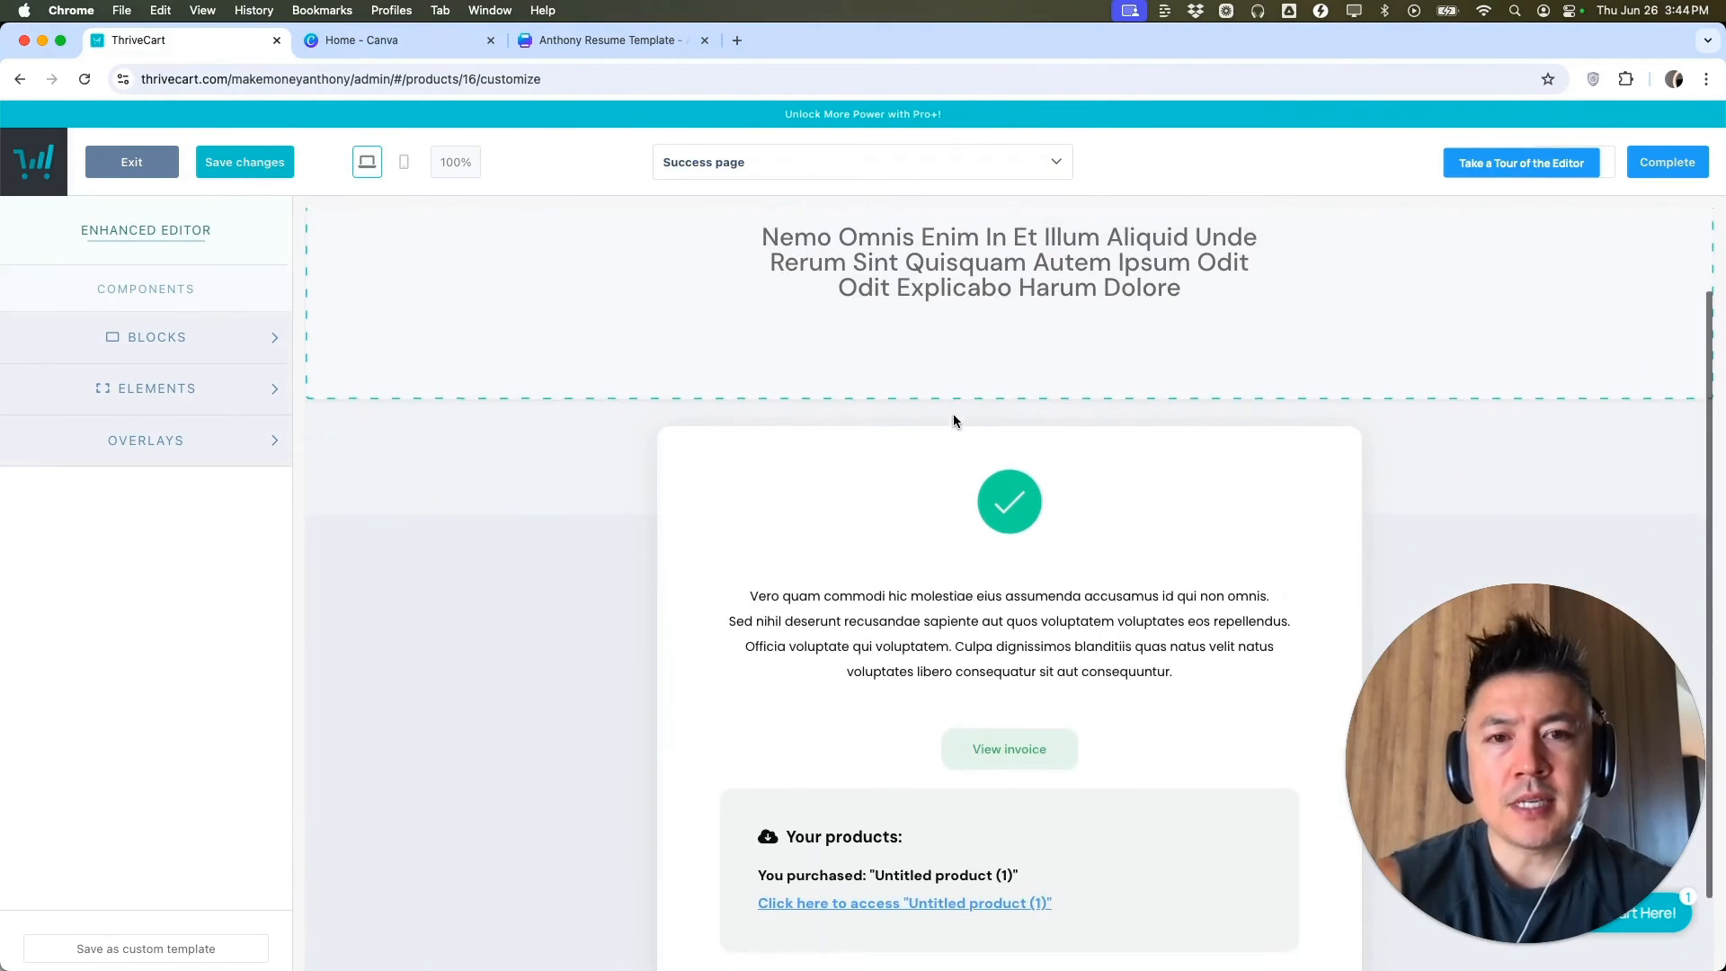
scroll(953, 420, "down", 1)
scroll(953, 420, "up", 2)
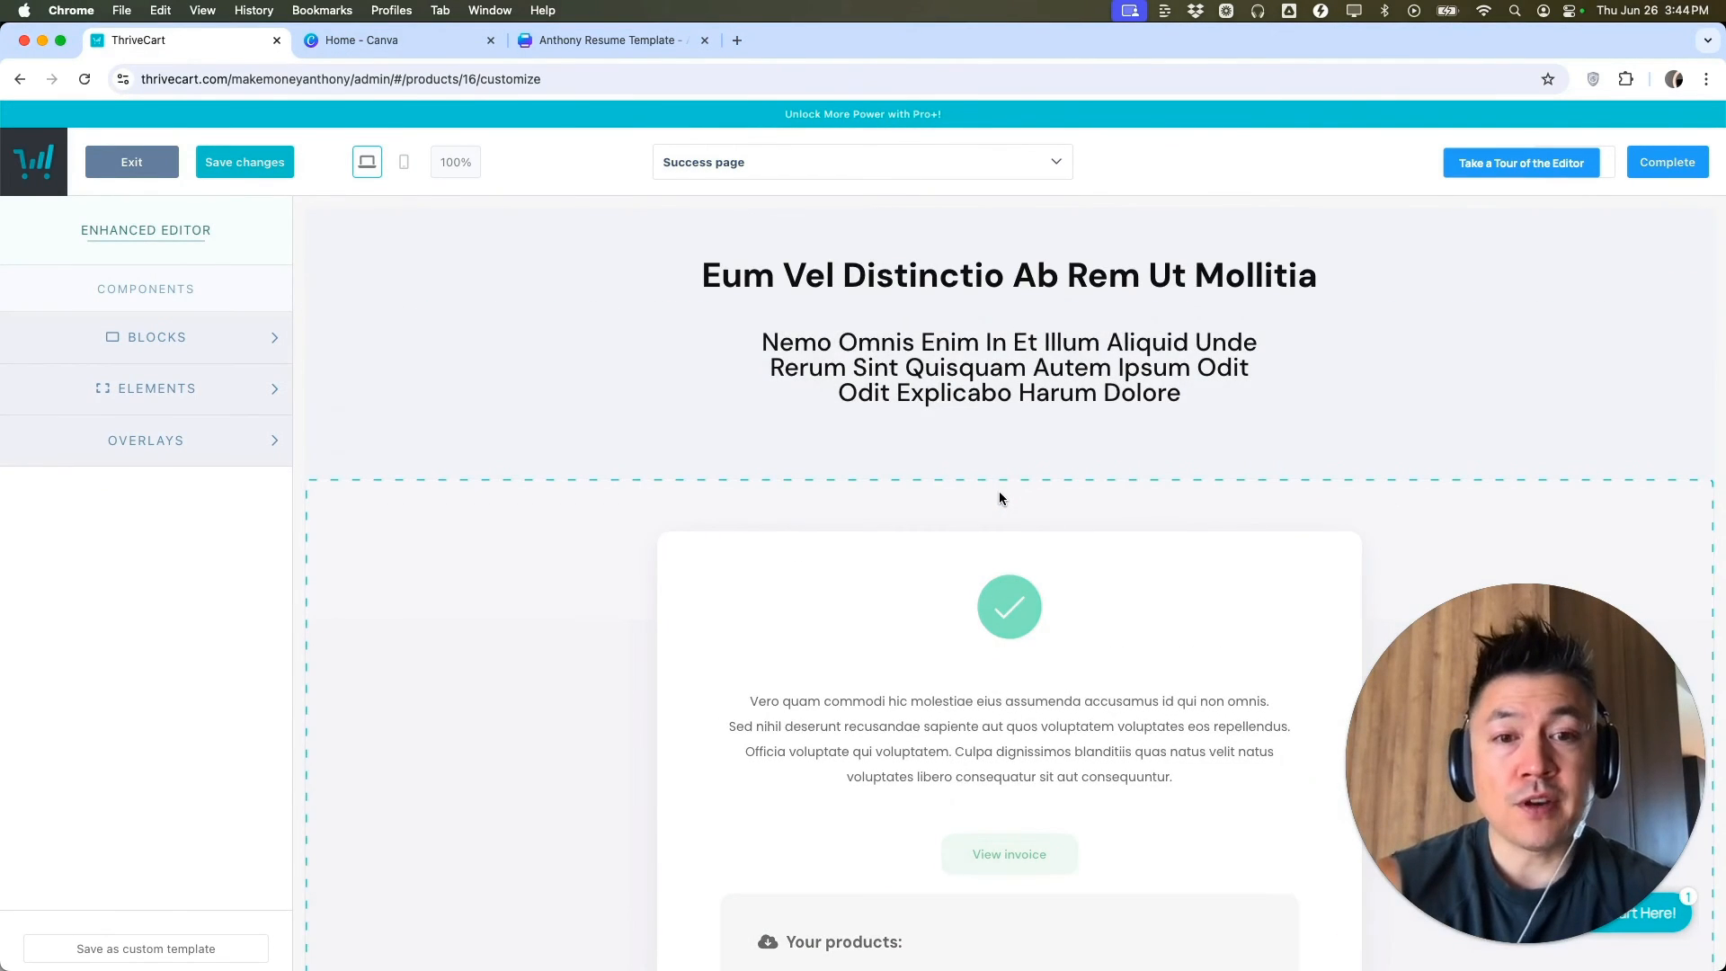
scroll(1000, 495, "down", 2)
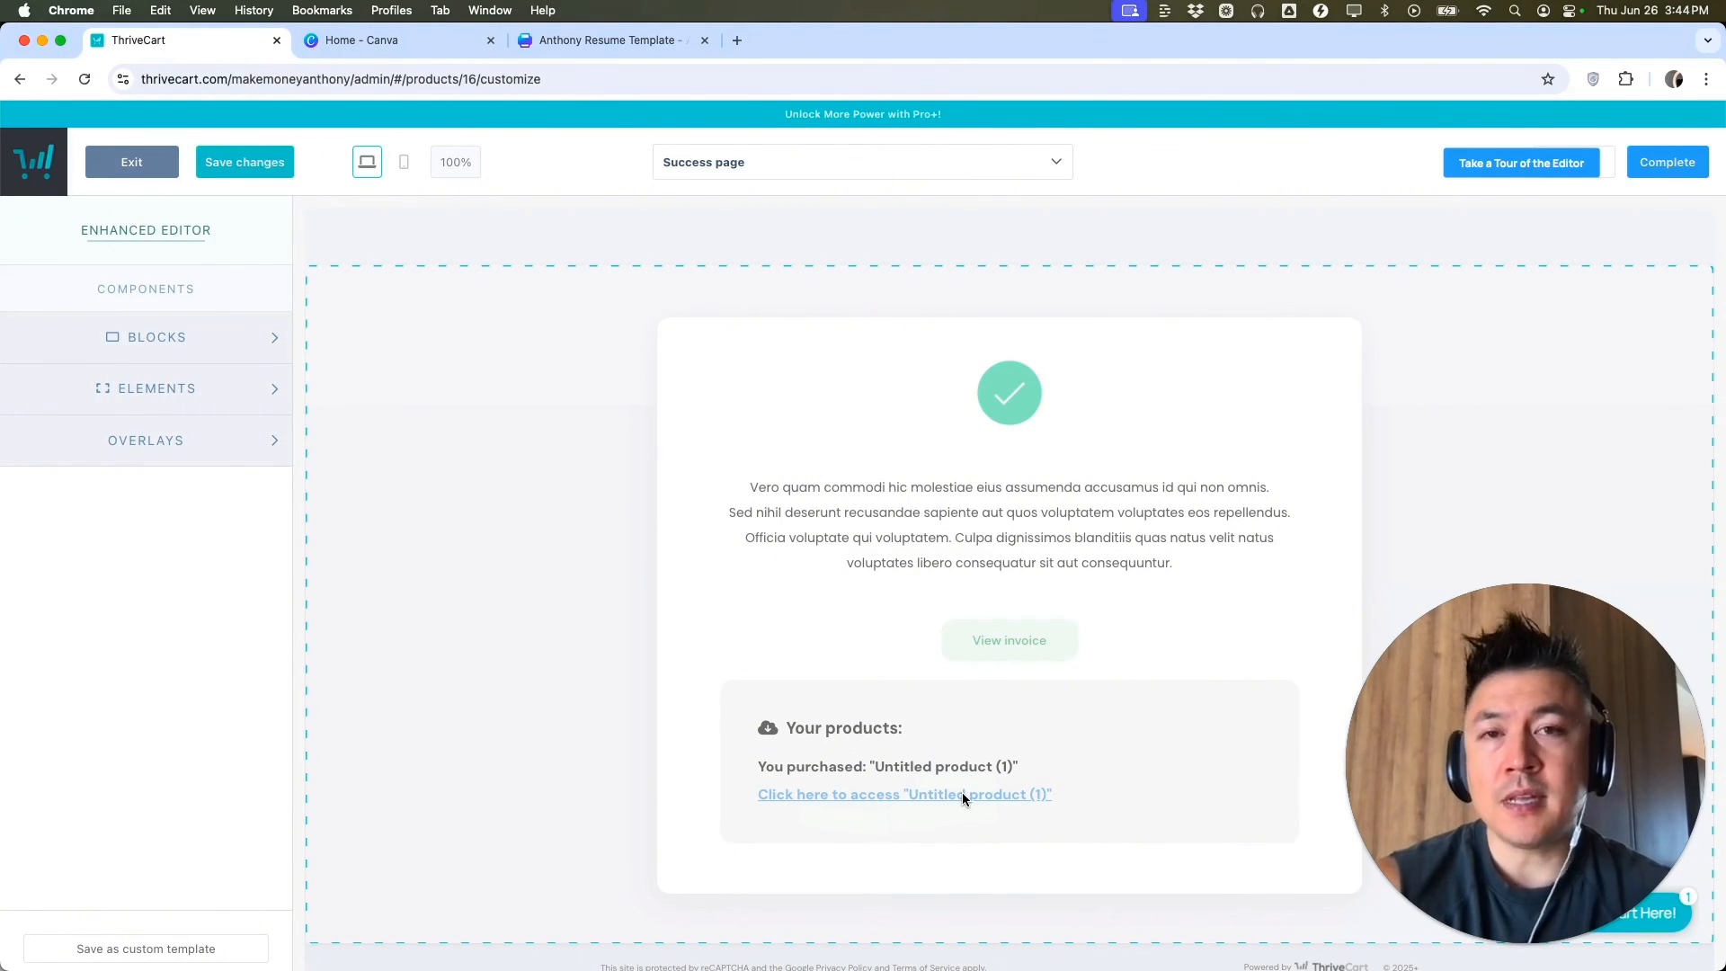
- Replace the Success page's main heading with "THANK YOU FOR YOUR MONEY!" and complete the design
scroll(962, 795, "up", 2)
left_click(886, 277)
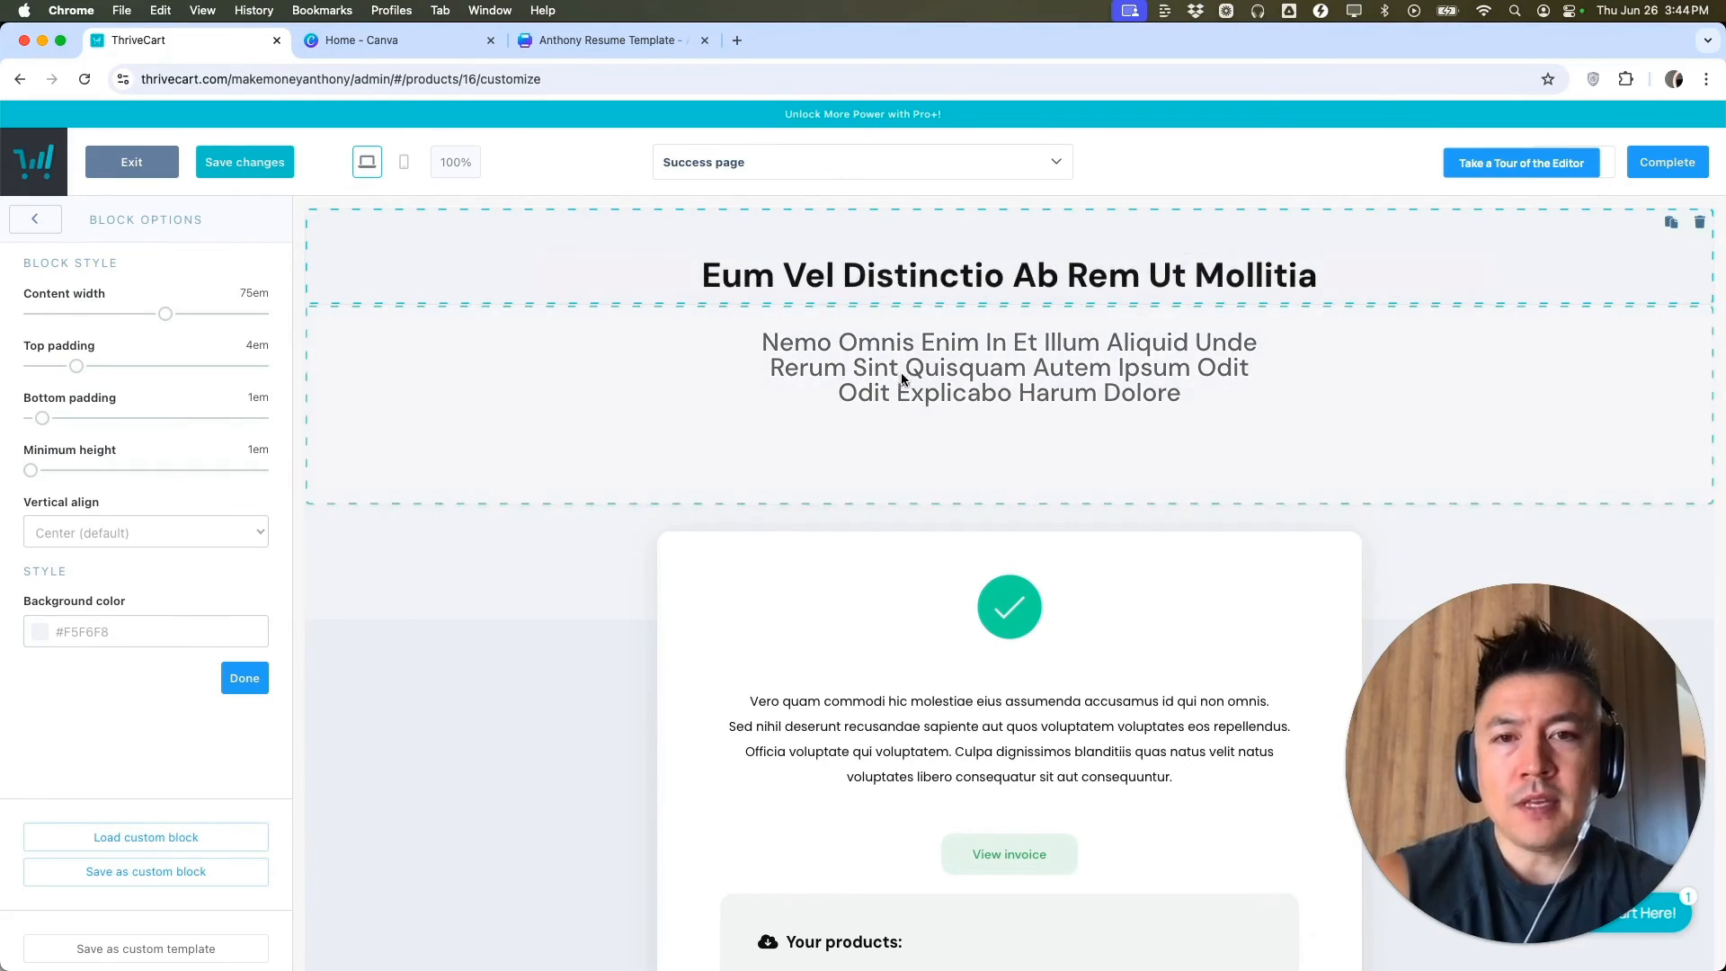
triple_click(881, 279)
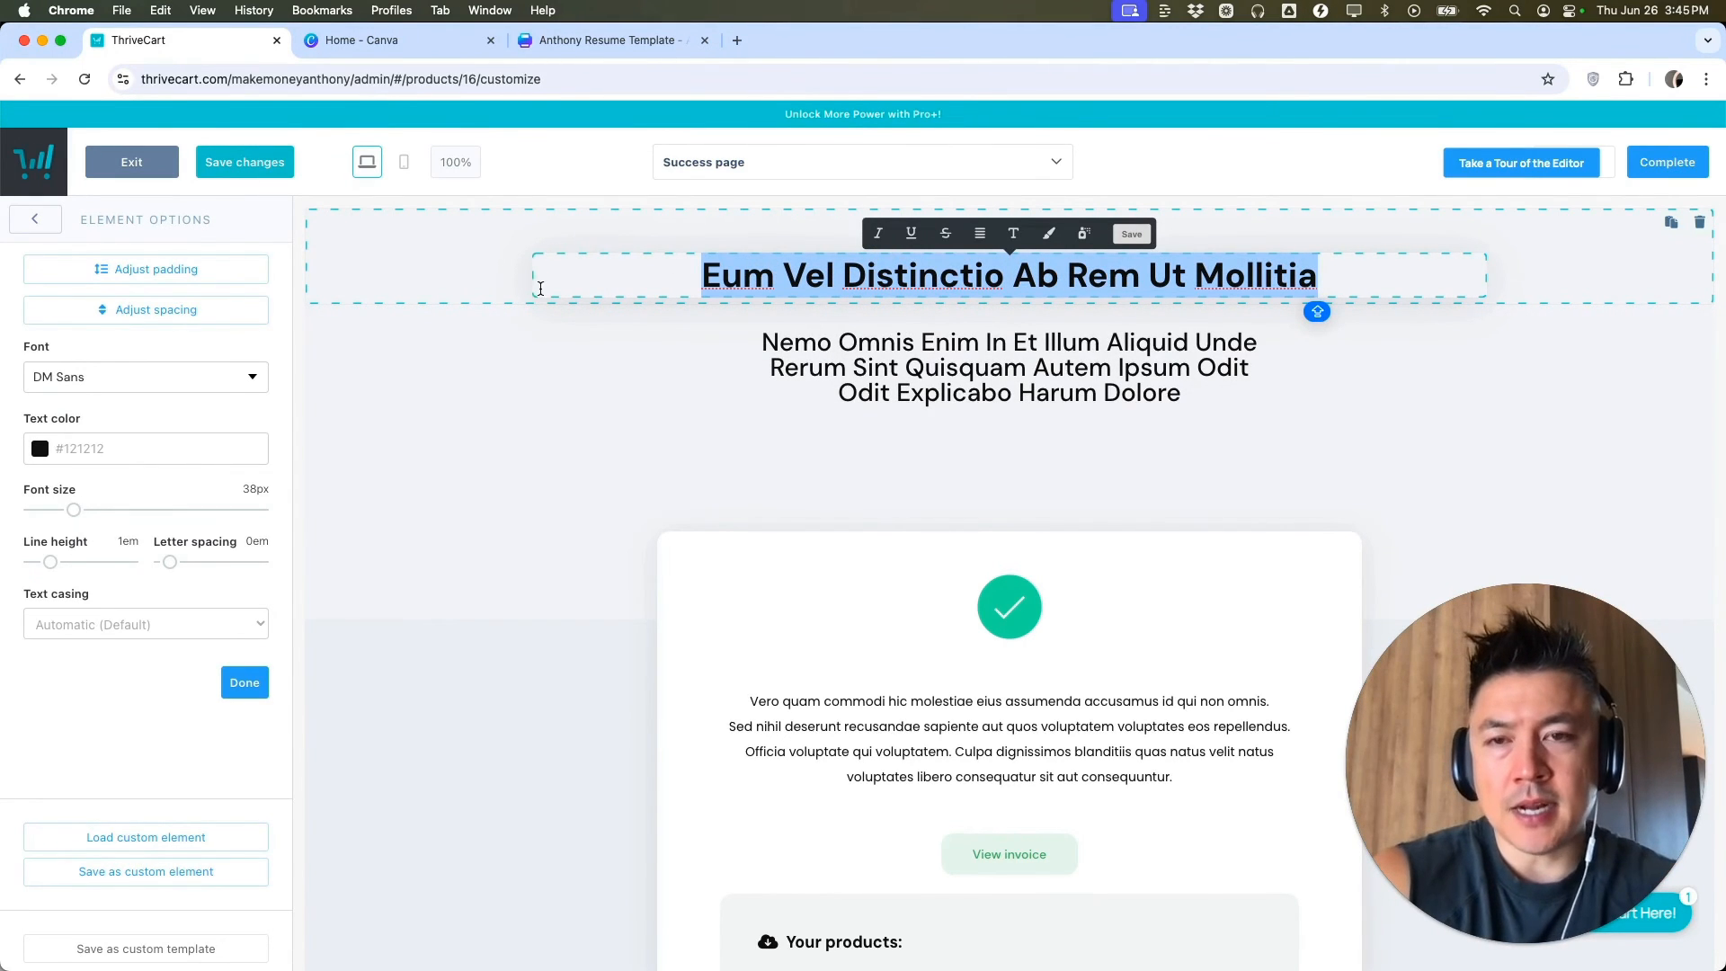
type("THANK Y")
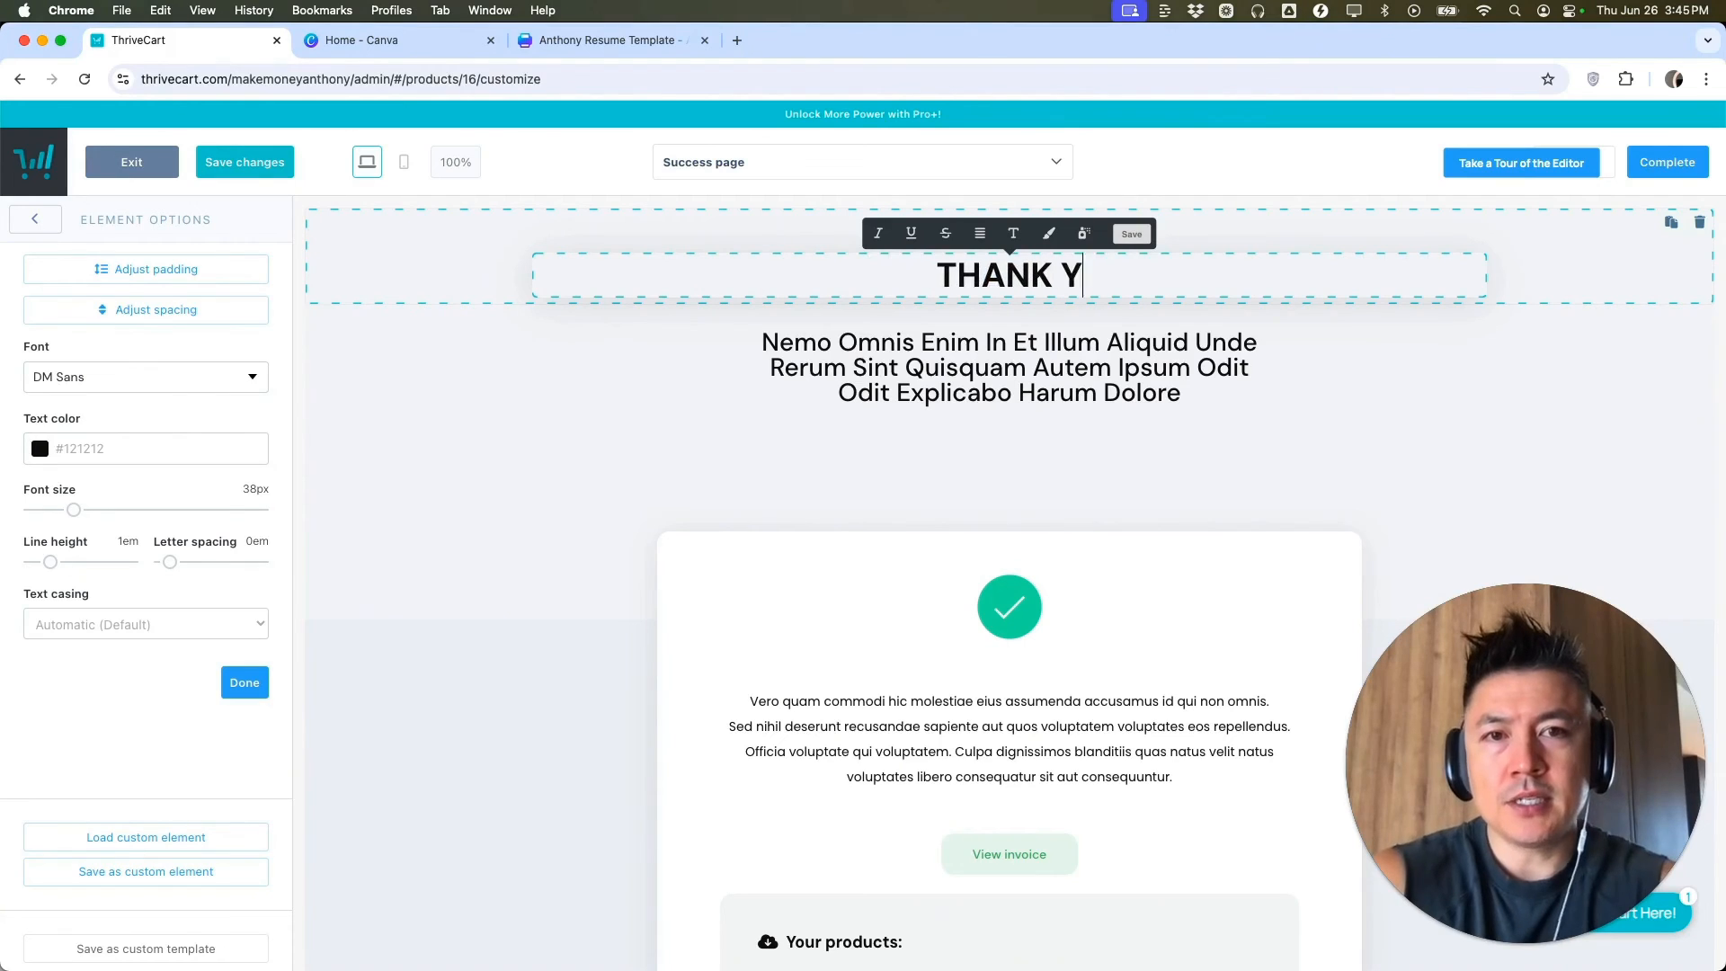
type("OU FOR YOUR MONEY!")
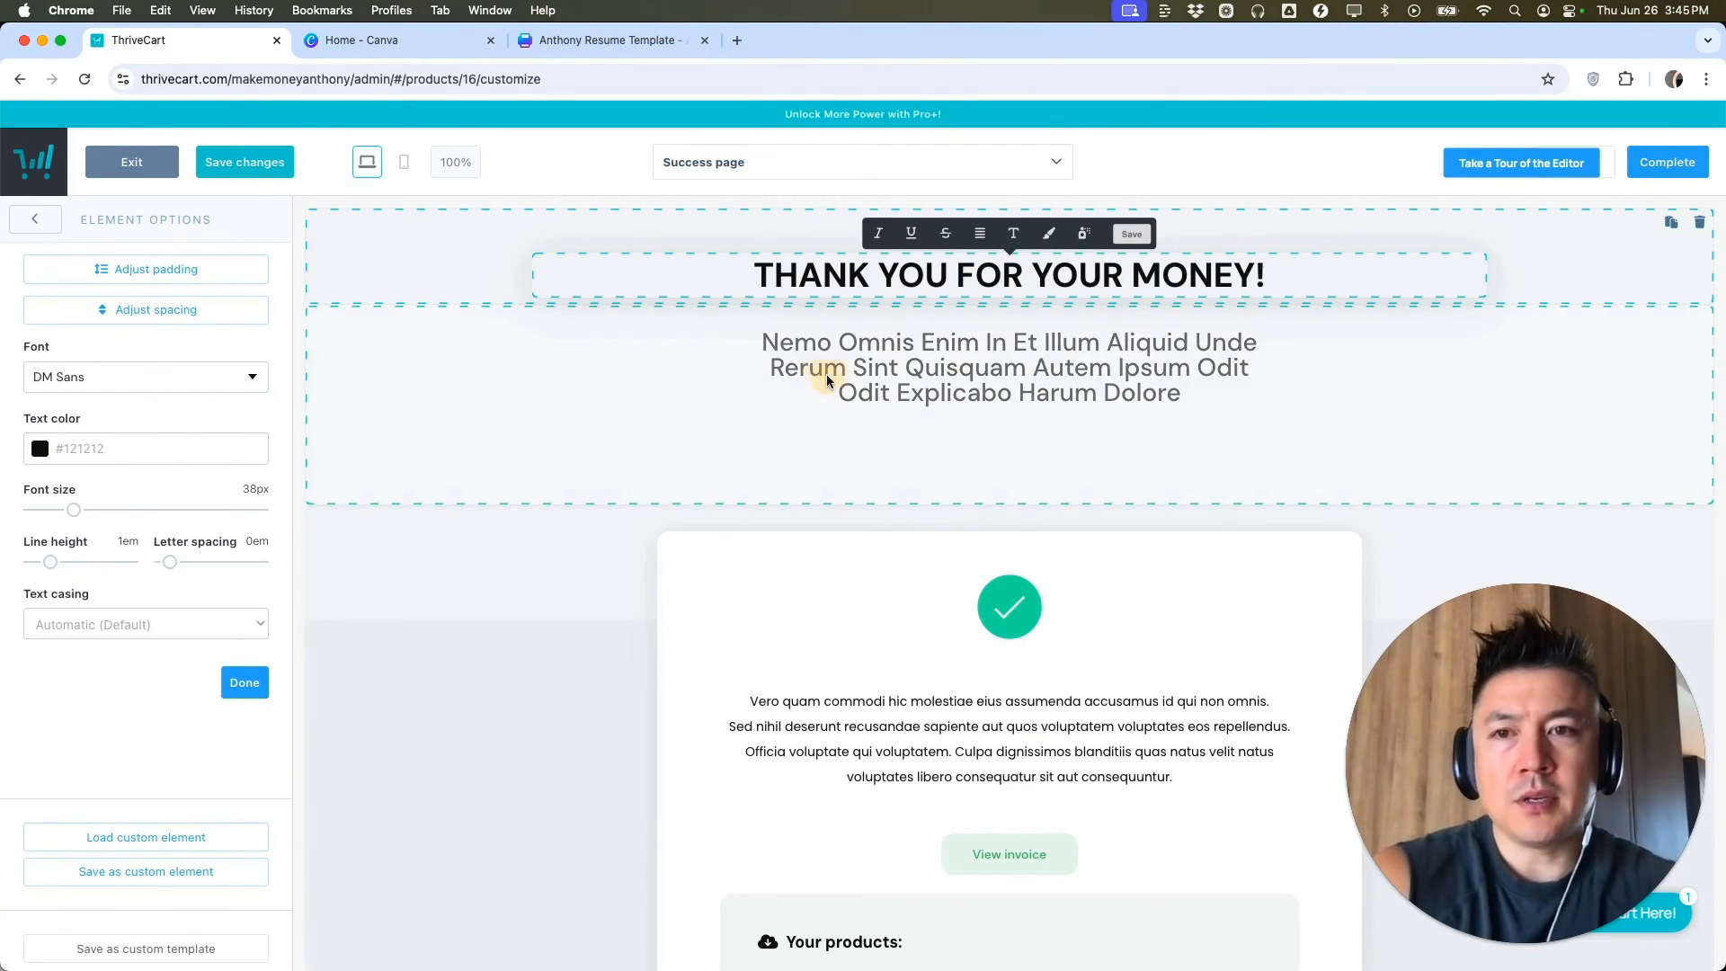
left_click(827, 374)
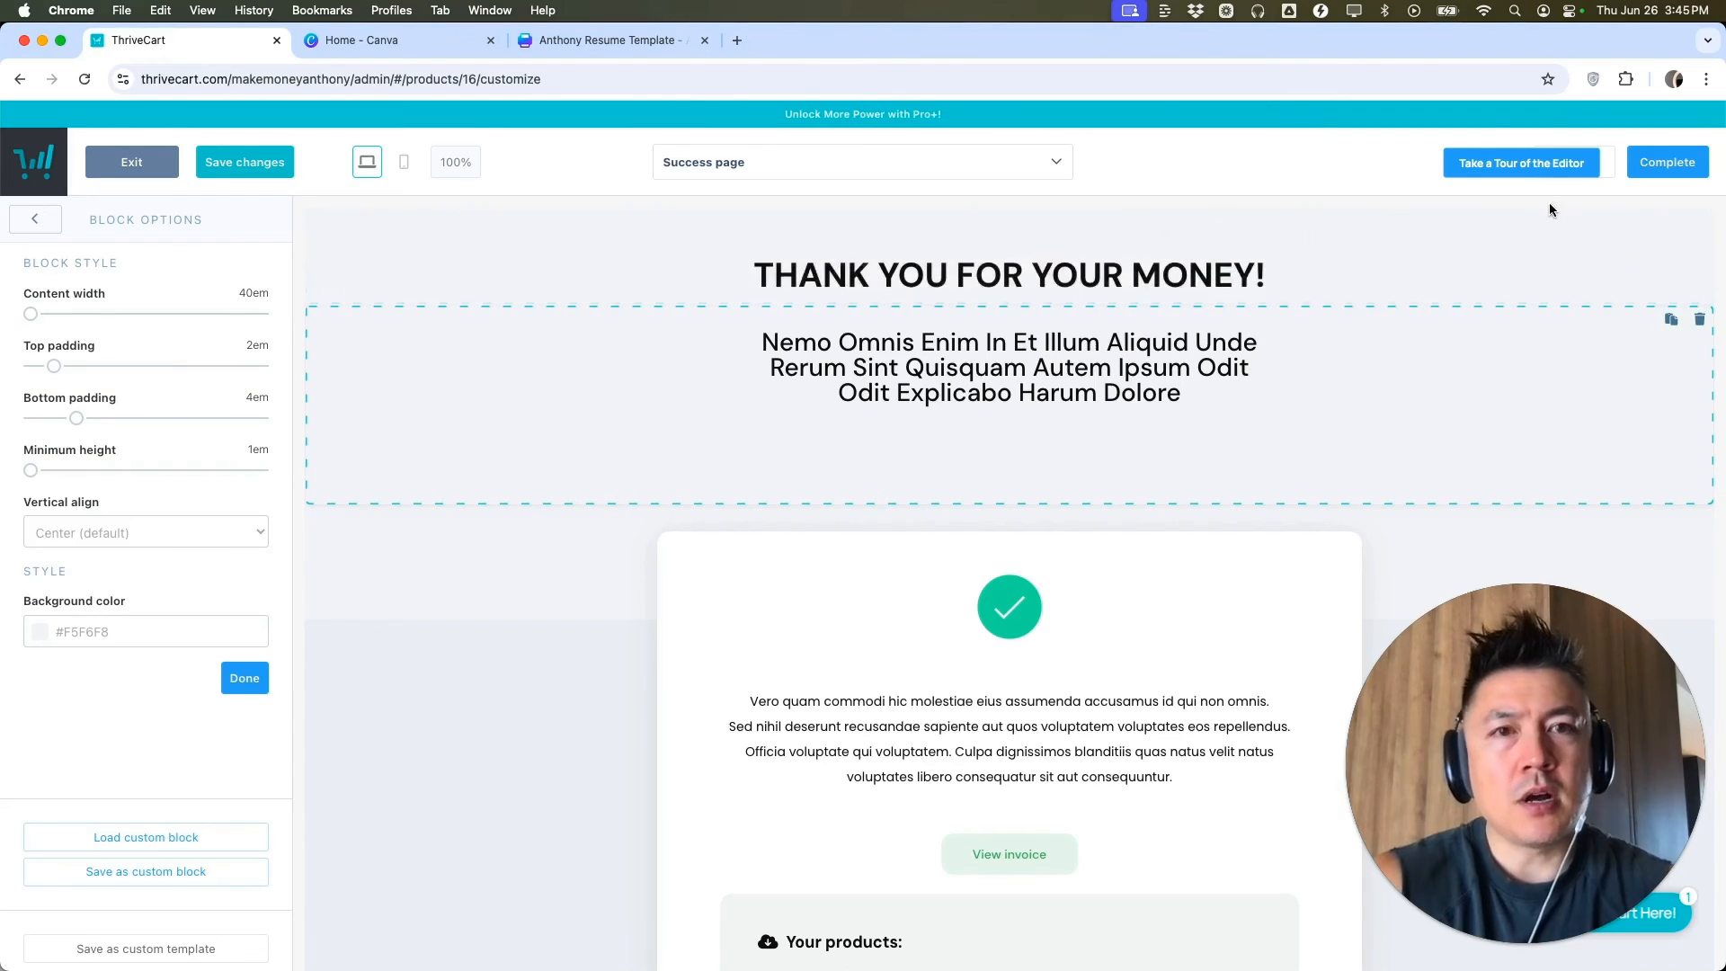
left_click(1661, 167)
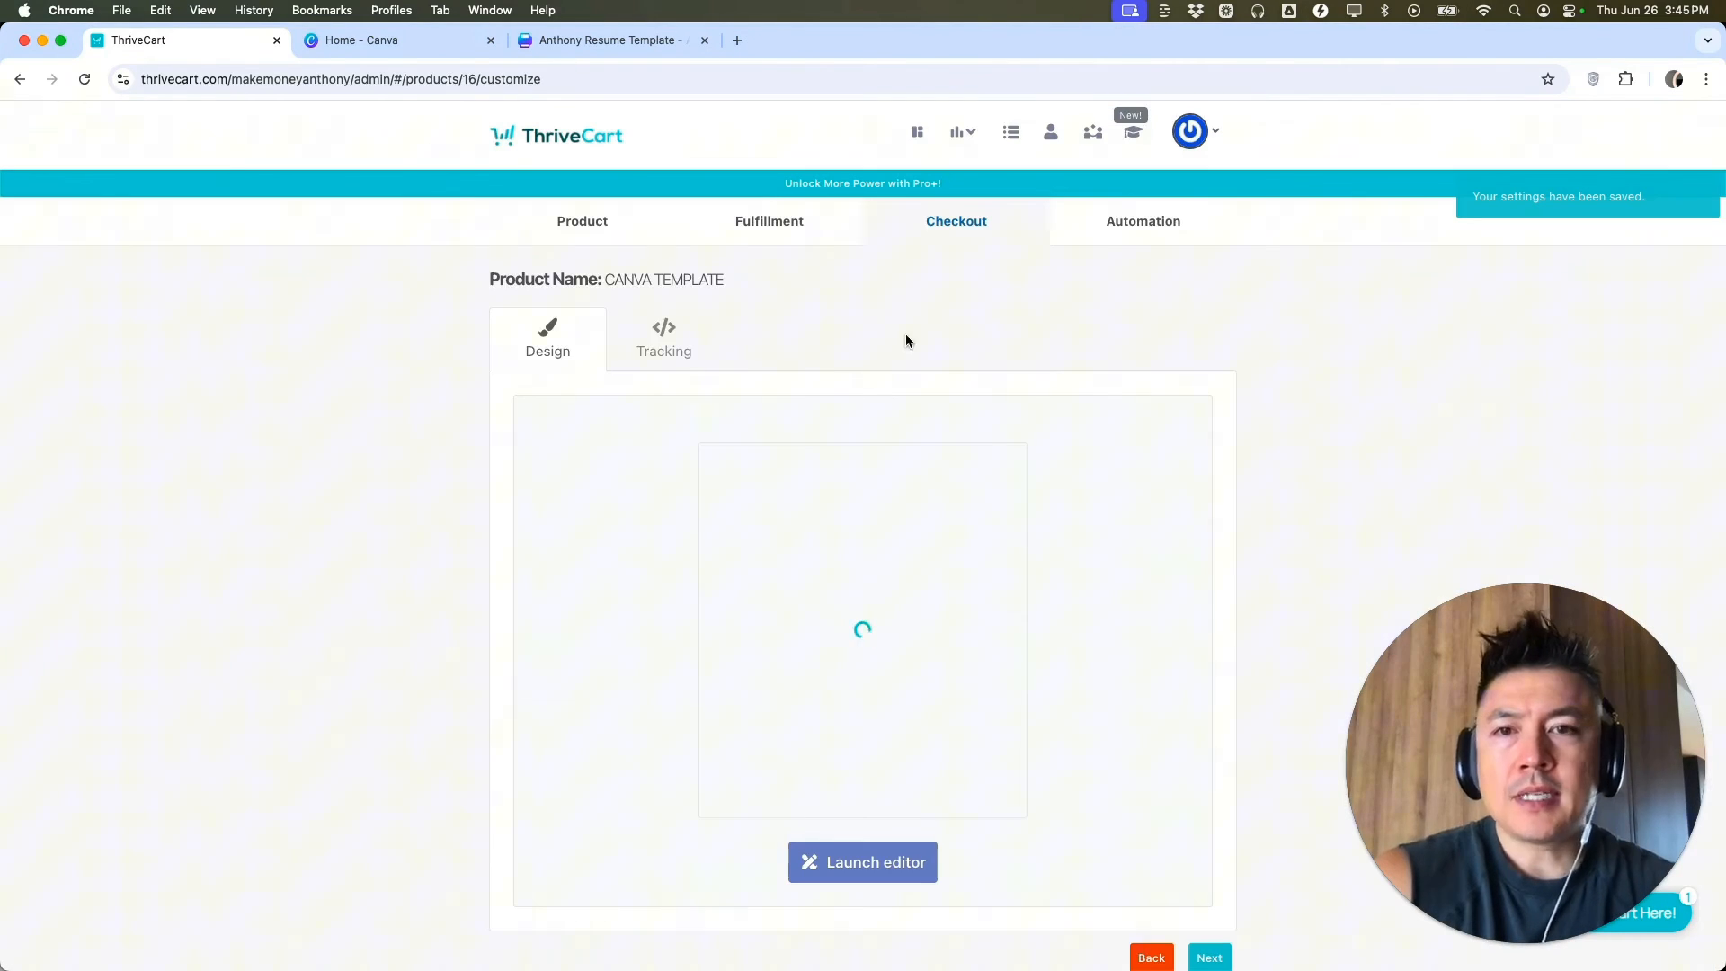
- Check the tracking services, continue without selecting any or adding automation rules, and save the product to get its URL
left_click(657, 334)
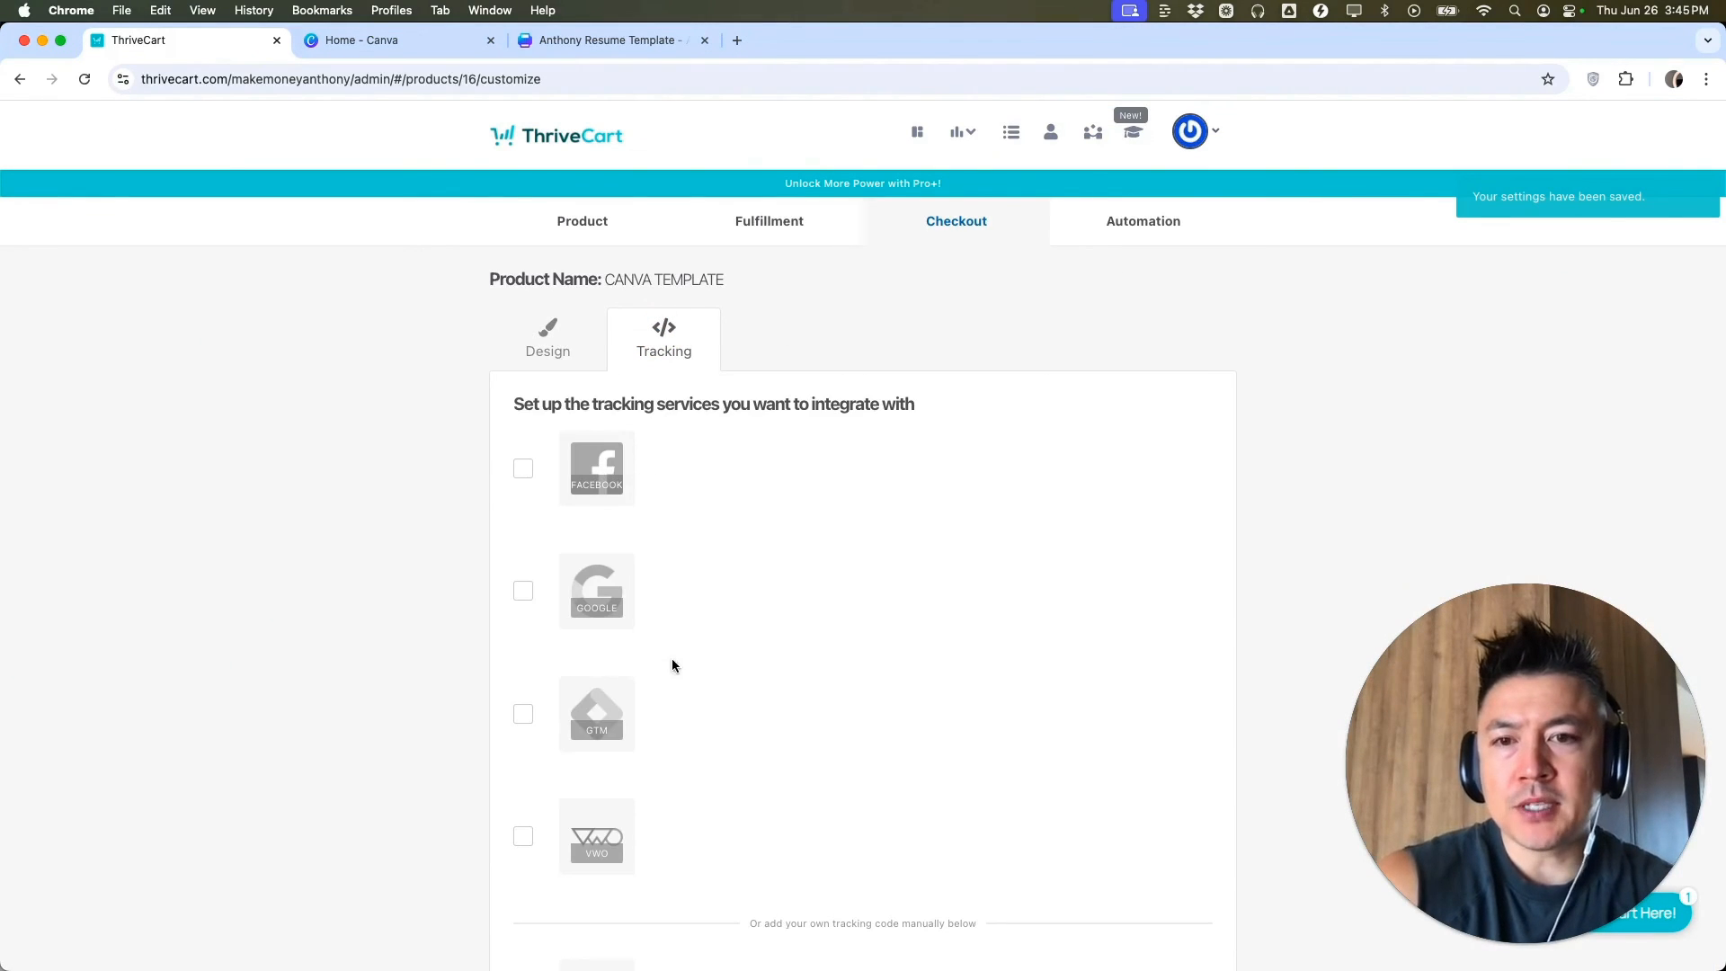
scroll(987, 416, "down", 3)
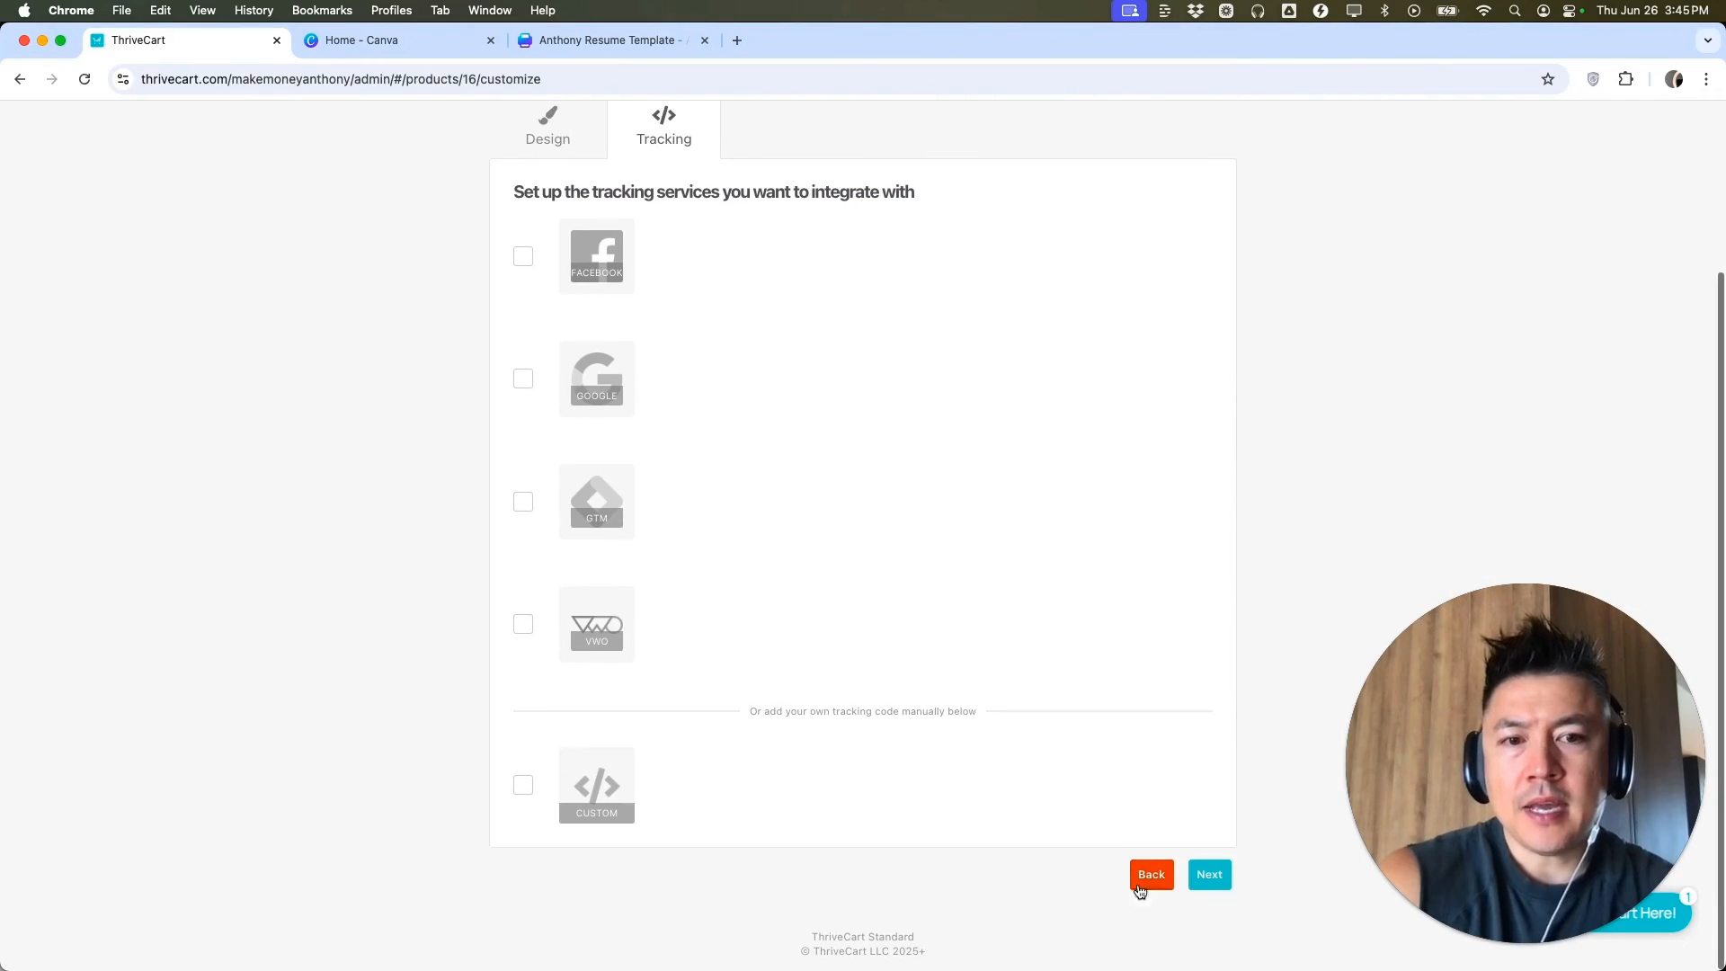
left_click(1211, 878)
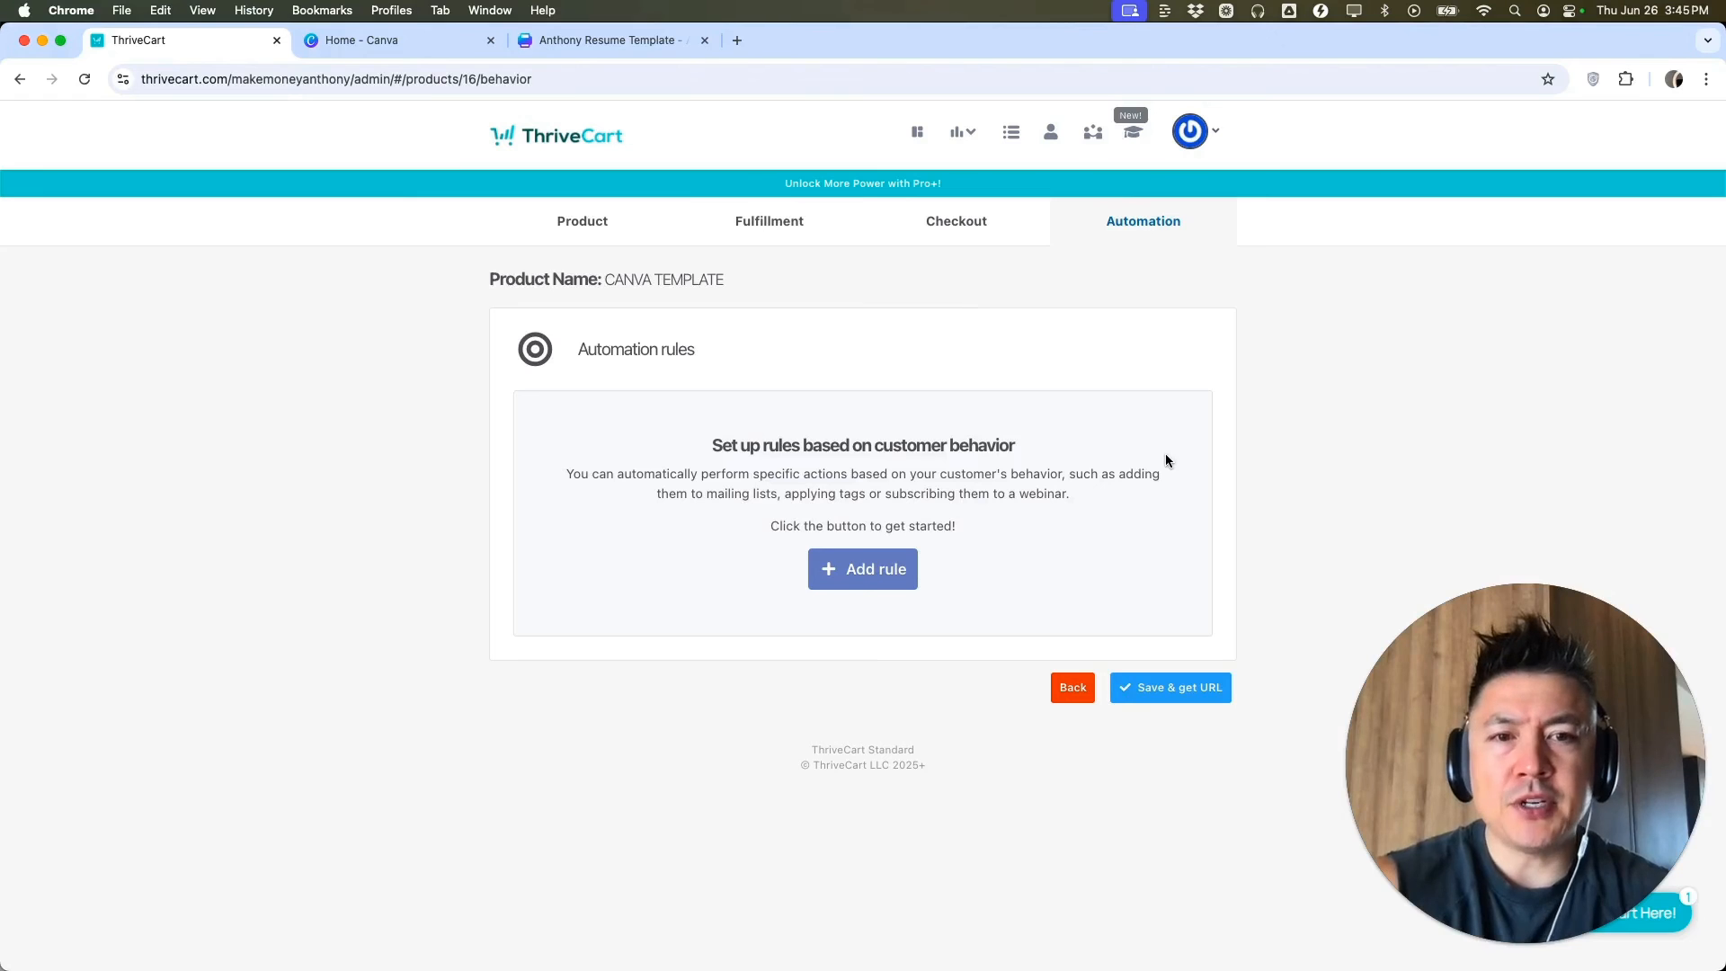
left_click(1162, 689)
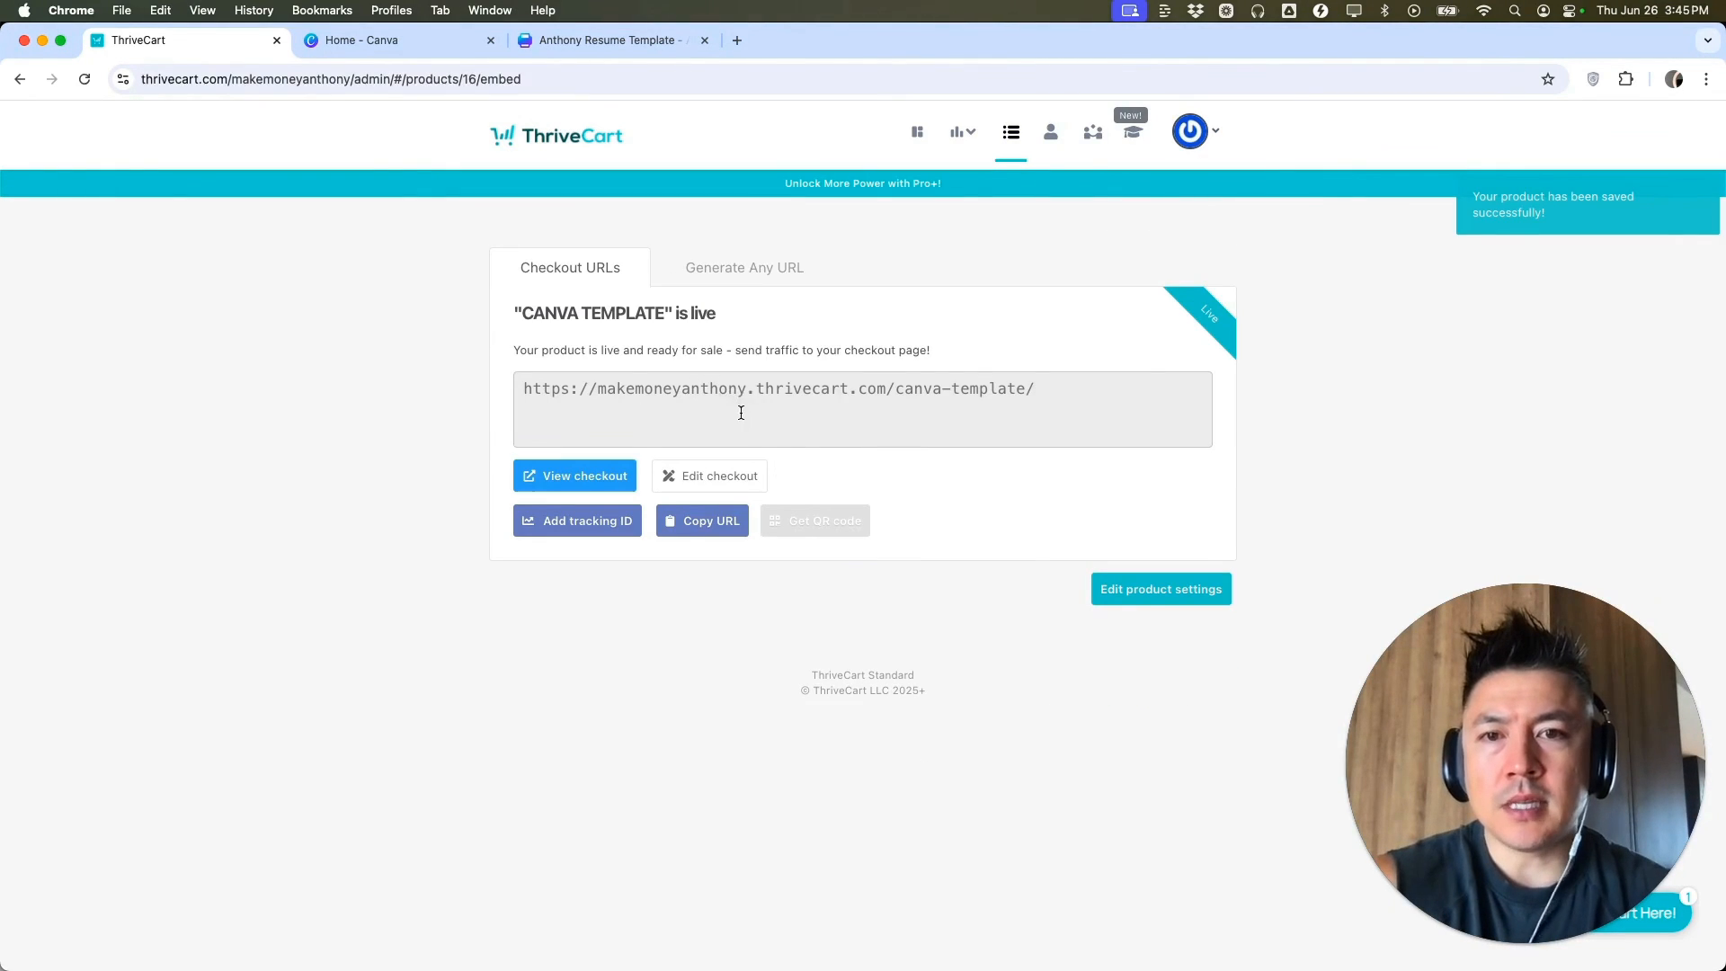
- Copy the CANVA TEMPLATE product's checkout URL and open its live checkout page
left_click(710, 525)
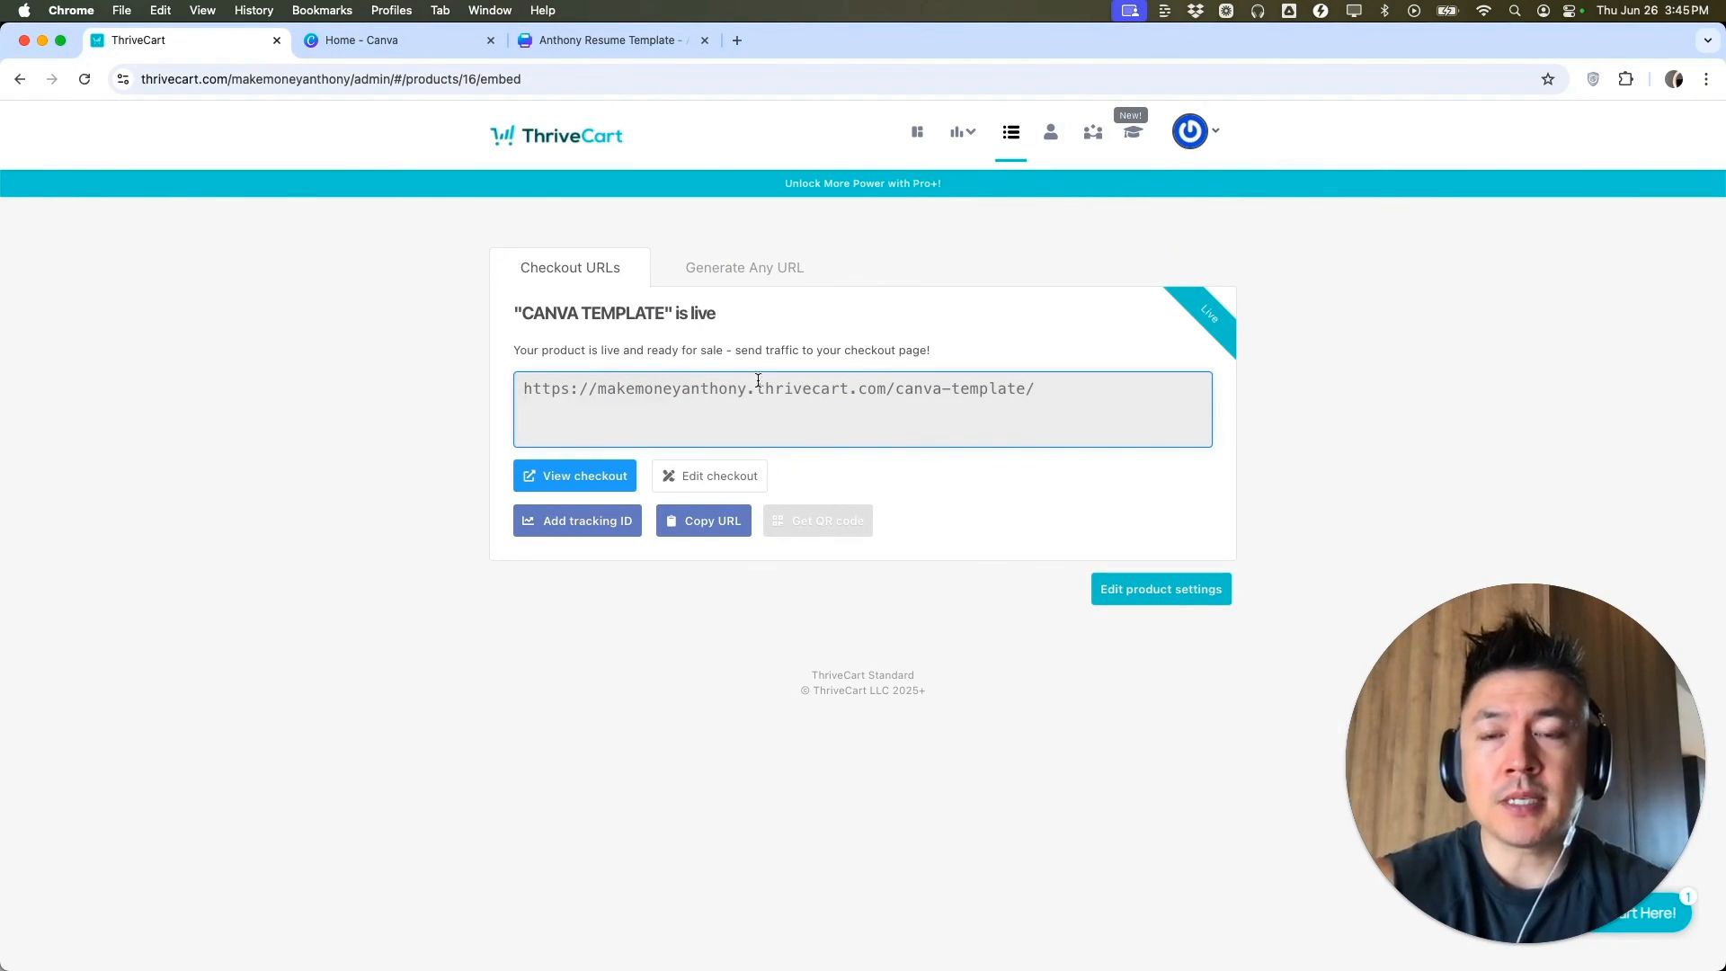
left_click(565, 479)
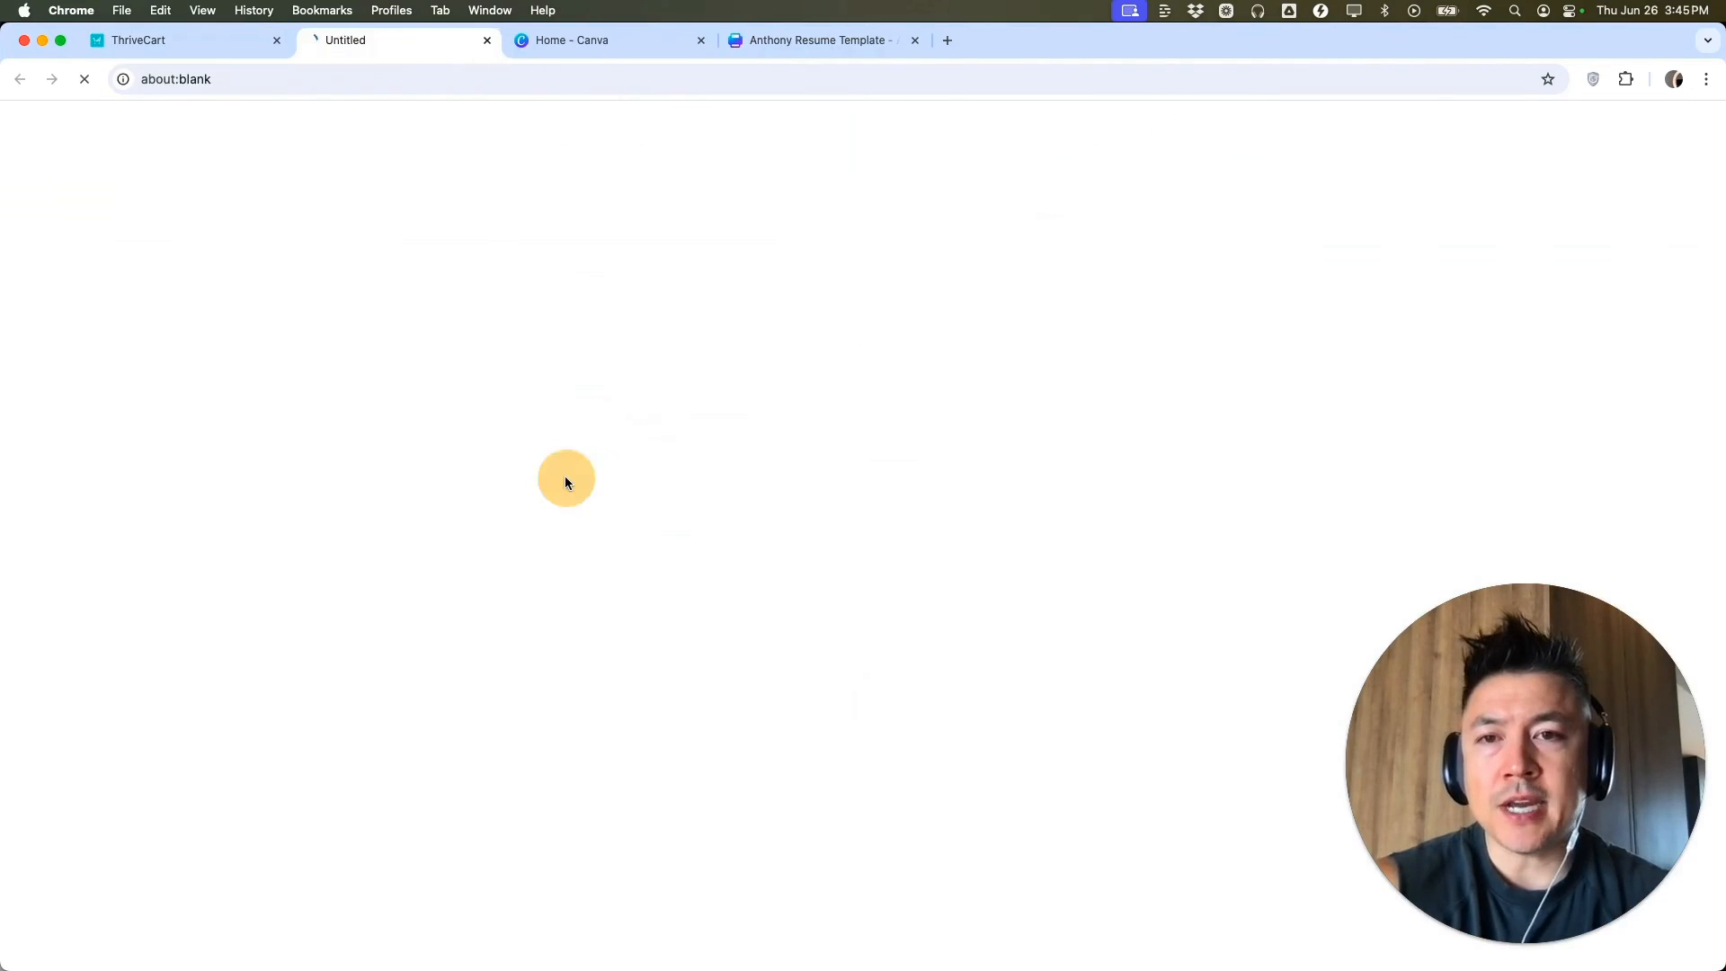